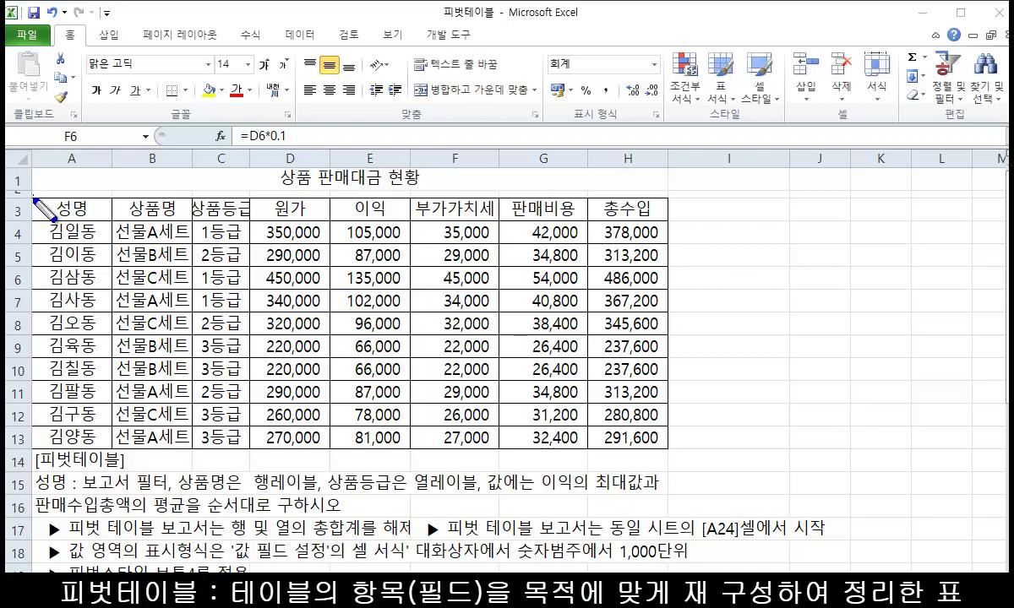
{"action": "mouse_move", "coordinate": [34, 200]}
{"action": "left_mouse_down"}
{"action": "mouse_move", "coordinate": [553, 397]}
{"action": "mouse_move", "coordinate": [659, 451]}
{"action": "left_mouse_up"}
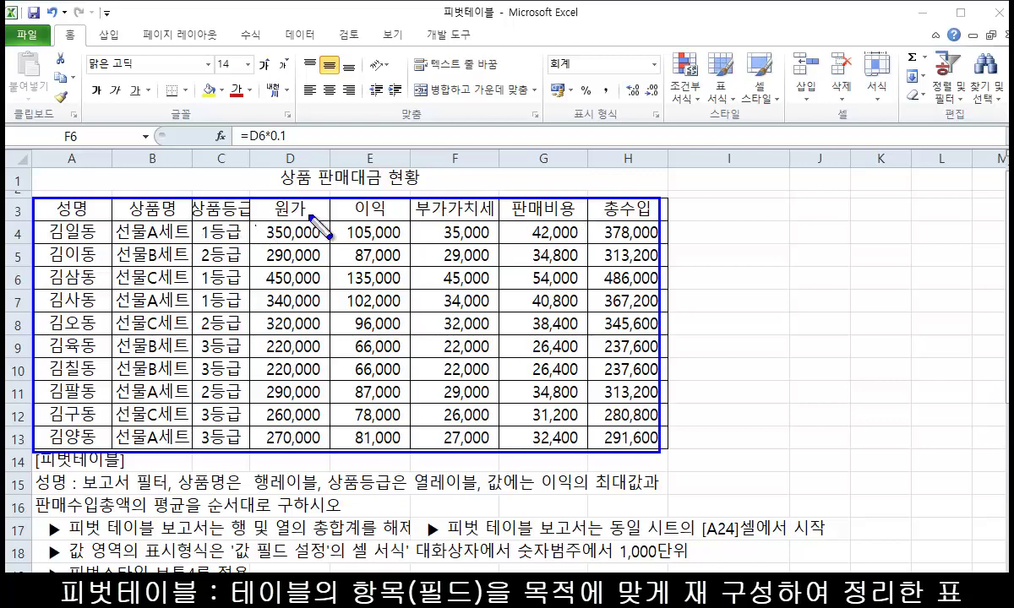
{"action": "mouse_move", "coordinate": [310, 220]}
{"action": "left_mouse_down"}
{"action": "mouse_move", "coordinate": [188, 221]}
{"action": "mouse_move", "coordinate": [211, 191]}
{"action": "mouse_move", "coordinate": [302, 204]}
{"action": "mouse_move", "coordinate": [306, 226]}
{"action": "mouse_move", "coordinate": [292, 238]}
{"action": "left_mouse_up"}
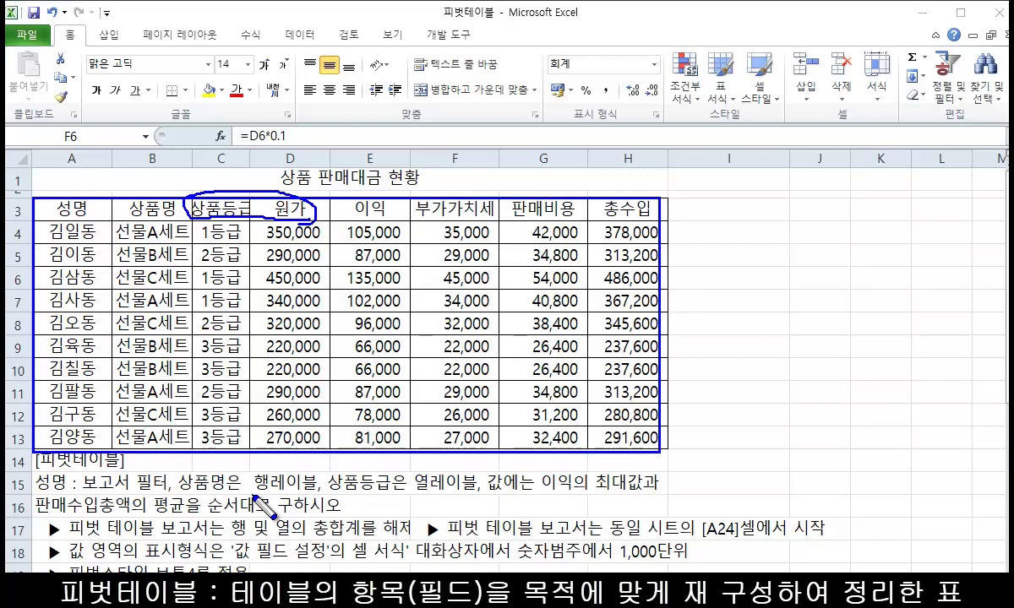
{"action": "key", "text": "Escape"}
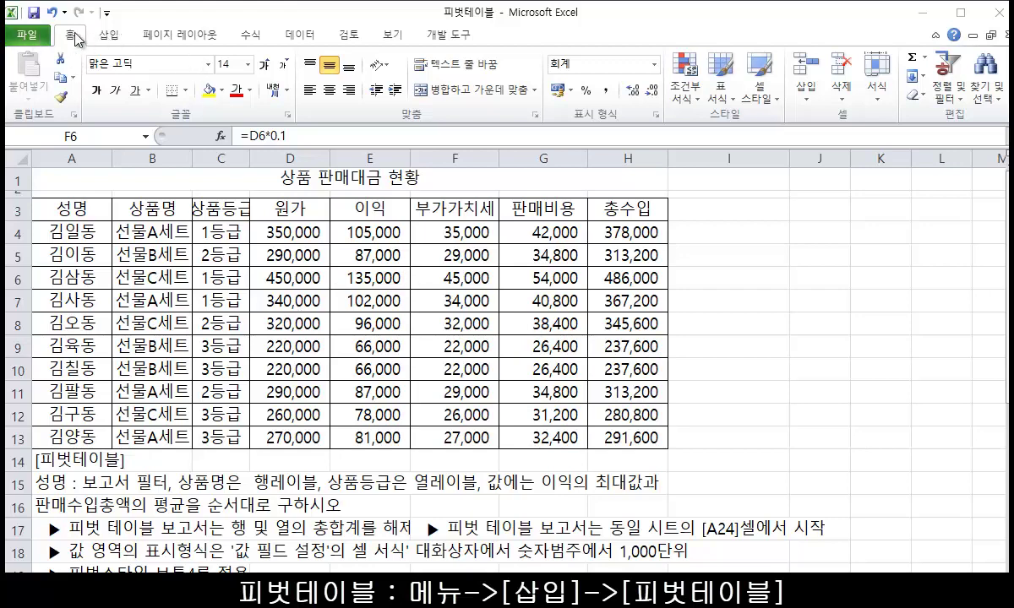
Show the options offered for inserting a pivot table, shifting the window so the whole list is visible
{"action": "left_click", "coordinate": [109, 36]}
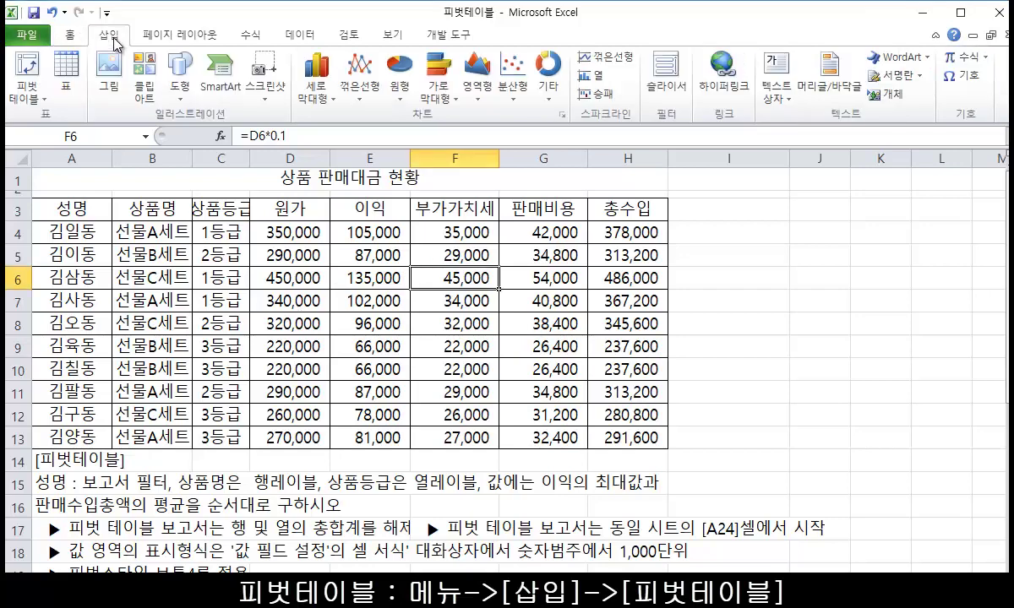
{"action": "key", "text": "ctrl+shift+d"}
{"action": "mouse_move", "coordinate": [91, 21]}
{"action": "left_mouse_down"}
{"action": "mouse_move", "coordinate": [122, 44]}
{"action": "mouse_move", "coordinate": [105, 13]}
{"action": "left_mouse_up"}
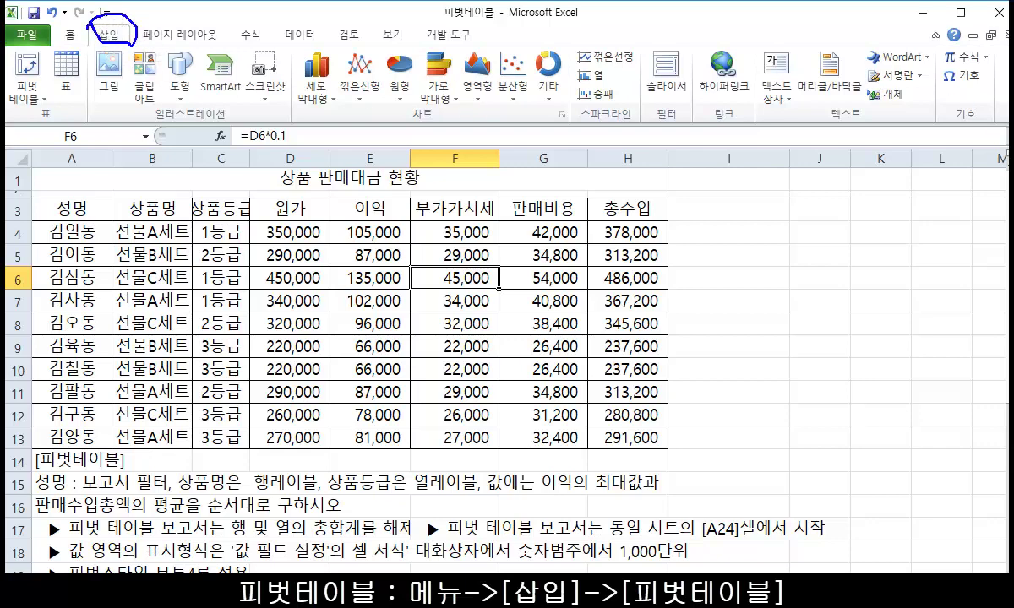
{"action": "left_click_drag", "start_coordinate": [5, 51], "coordinate": [48, 117]}
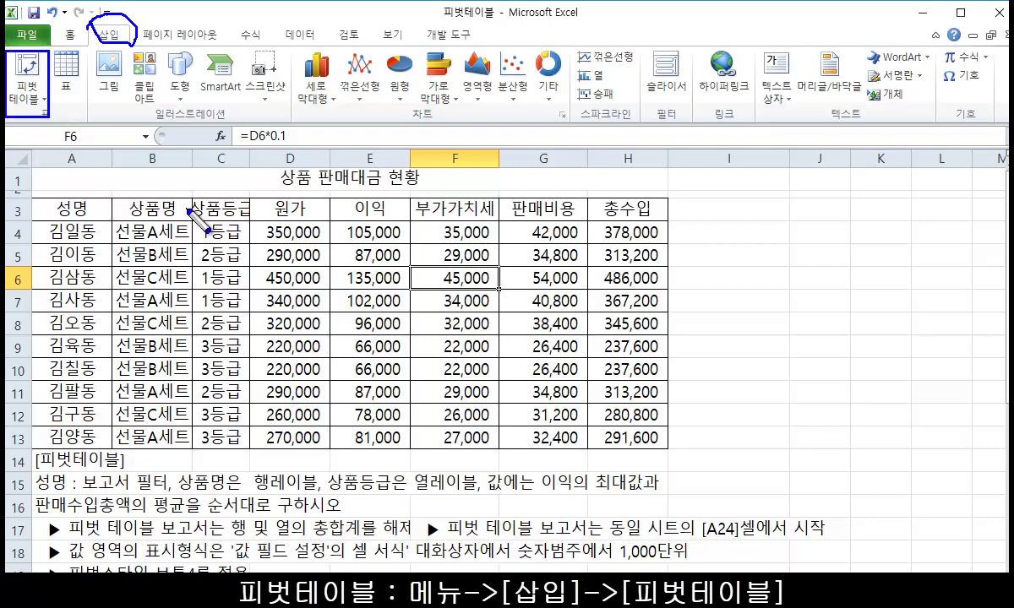
{"action": "key", "text": "Escape"}
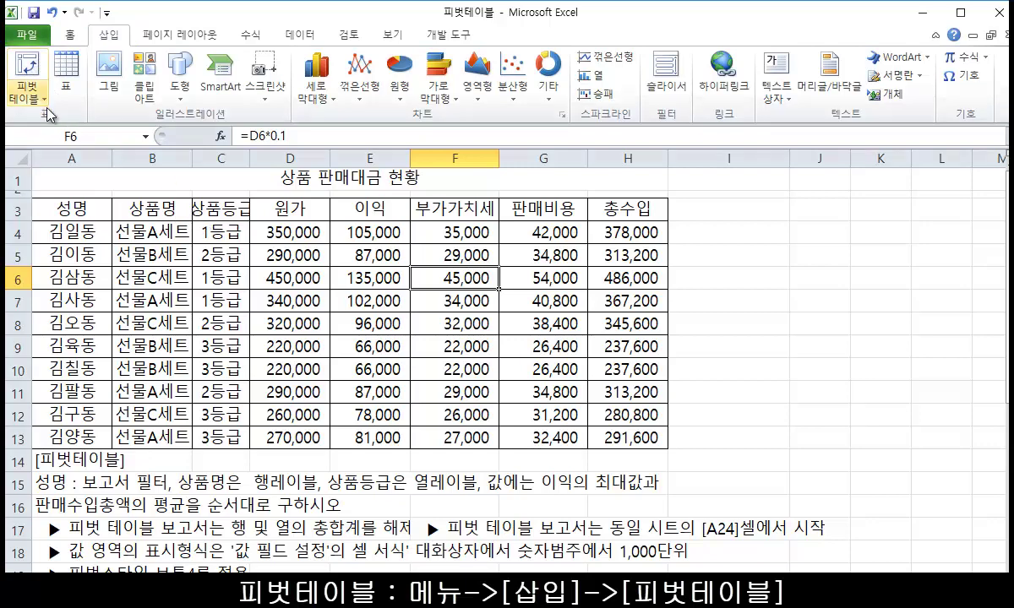
{"action": "left_click", "coordinate": [42, 101]}
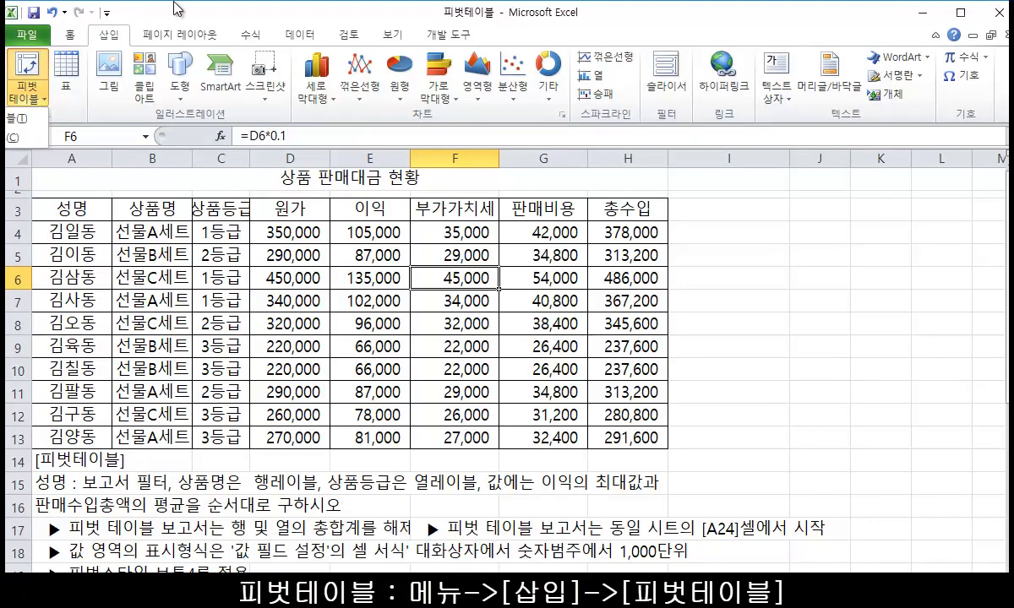
{"action": "left_click_drag", "start_coordinate": [193, 19], "coordinate": [350, 23]}
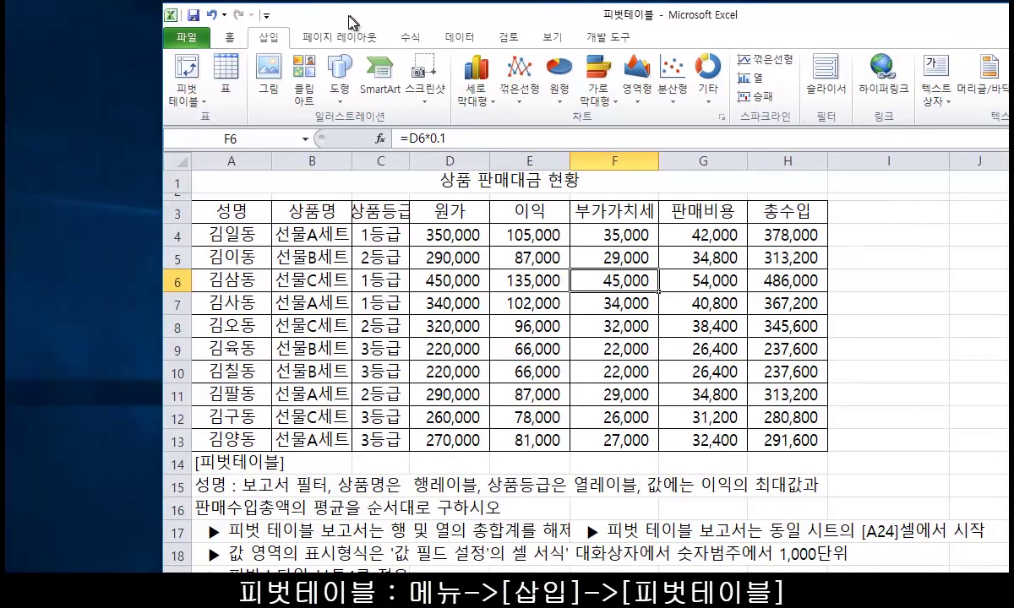
{"action": "left_click", "coordinate": [198, 104]}
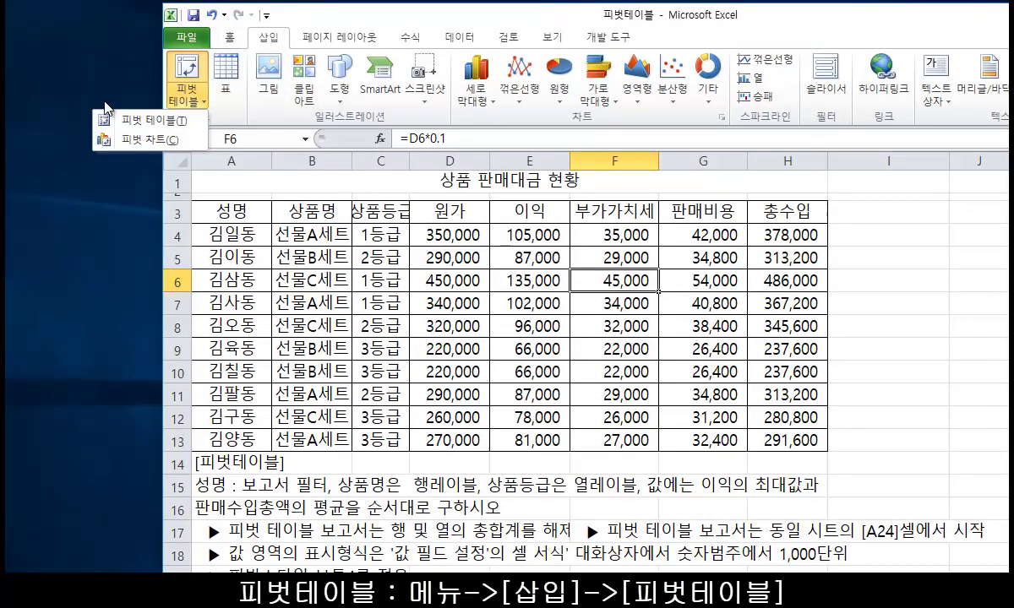
{"action": "key", "text": "ctrl+2"}
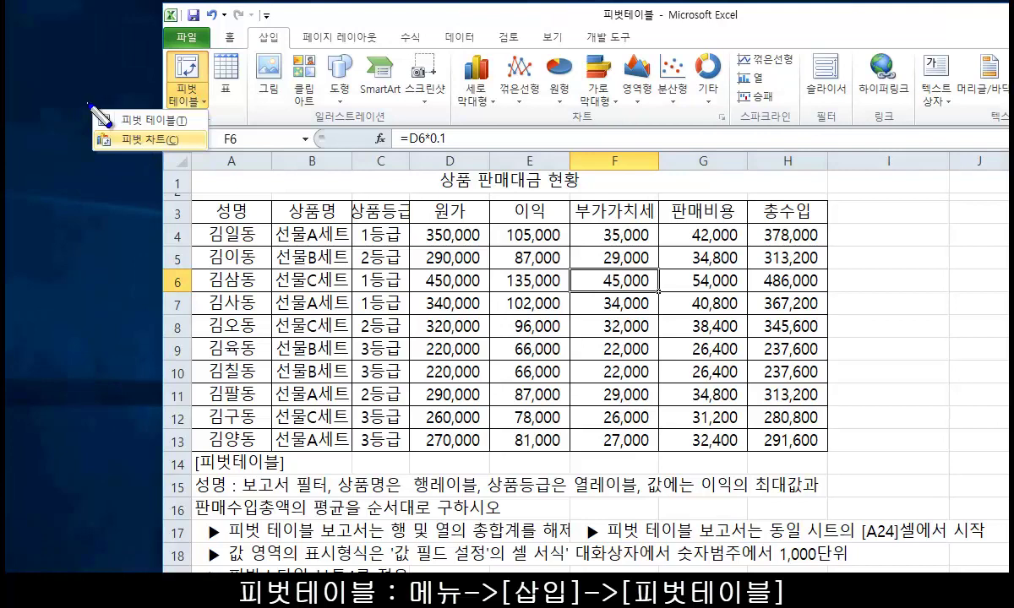
{"action": "mouse_move", "coordinate": [89, 104]}
{"action": "left_mouse_down"}
{"action": "mouse_move", "coordinate": [208, 141]}
{"action": "mouse_move", "coordinate": [217, 155]}
{"action": "left_mouse_up"}
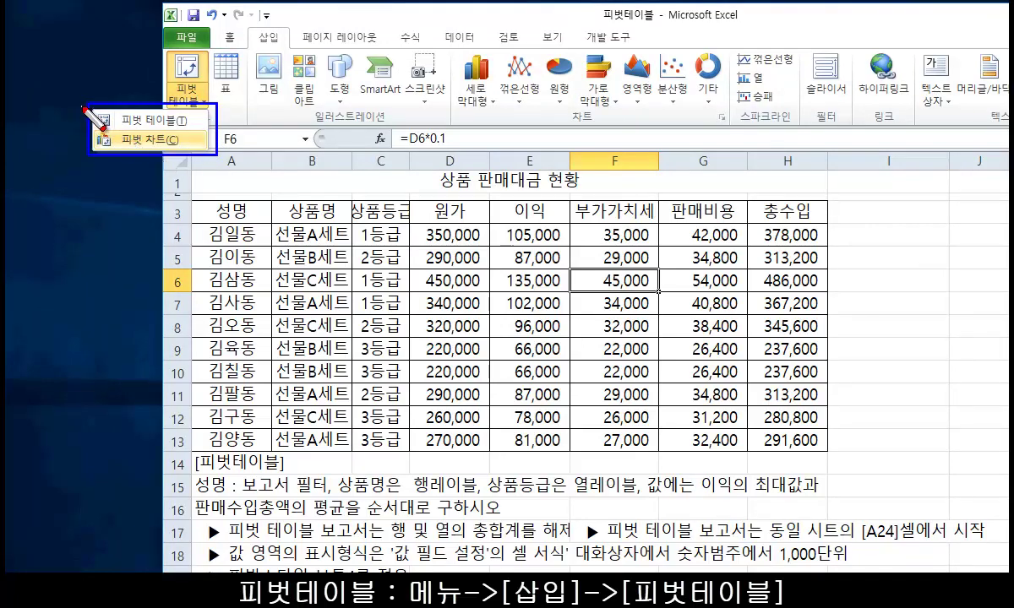
{"action": "left_click_drag", "start_coordinate": [82, 105], "coordinate": [216, 131]}
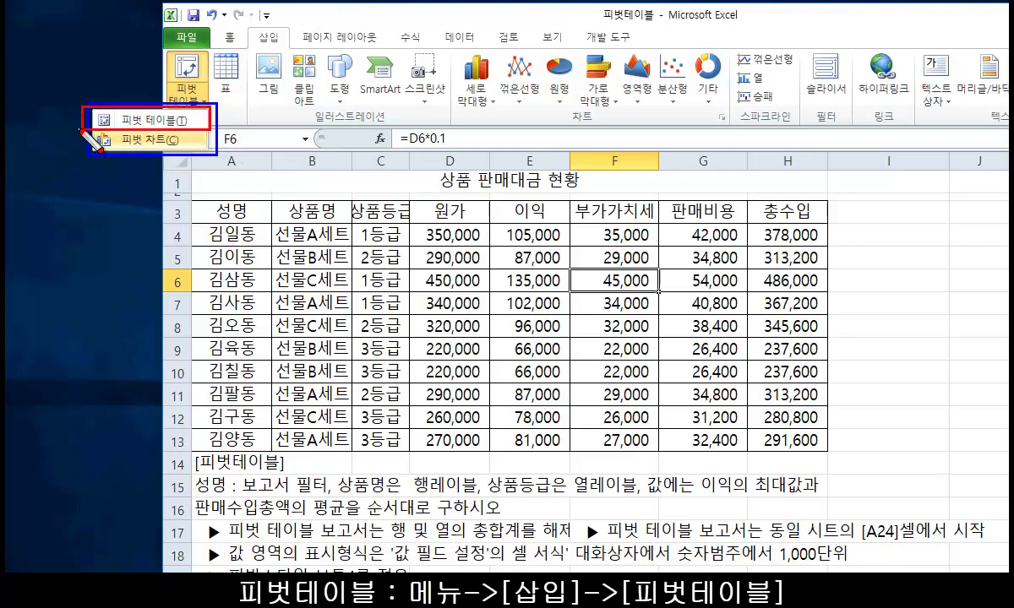
{"action": "left_click_drag", "start_coordinate": [81, 129], "coordinate": [213, 166]}
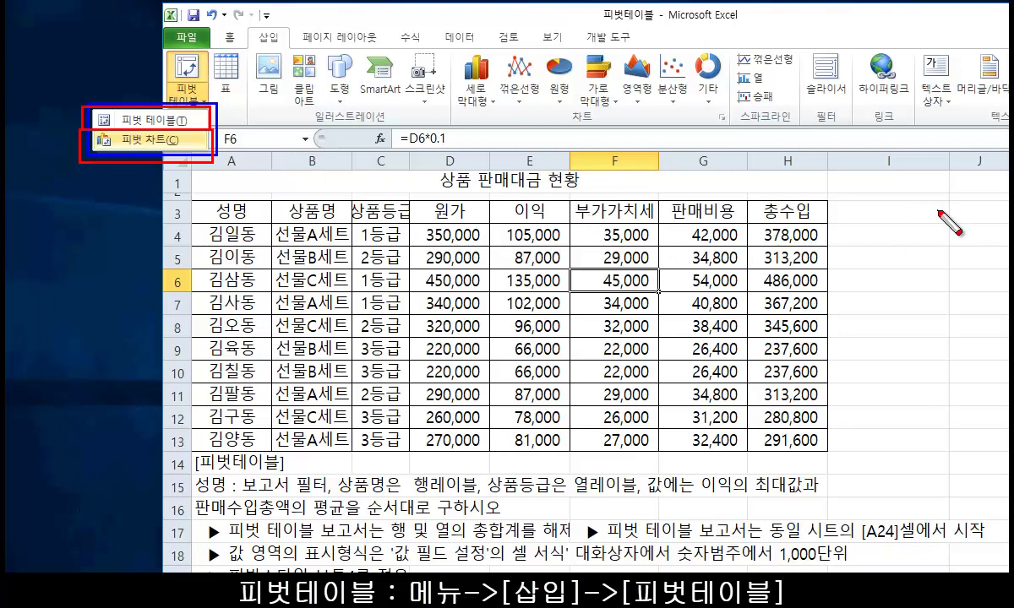
{"action": "key", "text": "Escape"}
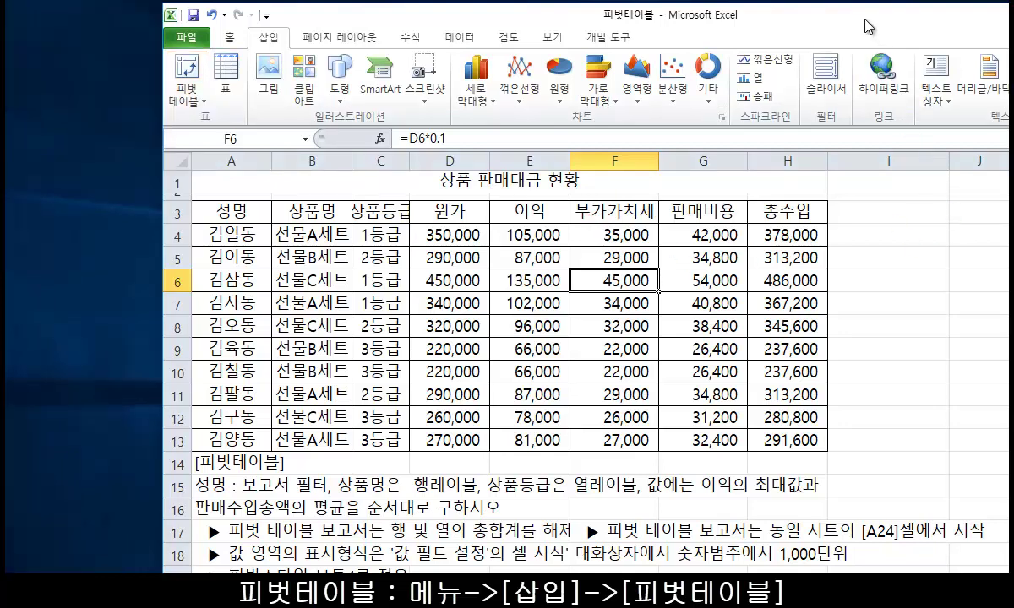
Start a new pivot table using the product sales table A3:H13 as its source range
{"action": "double_click", "coordinate": [864, 26]}
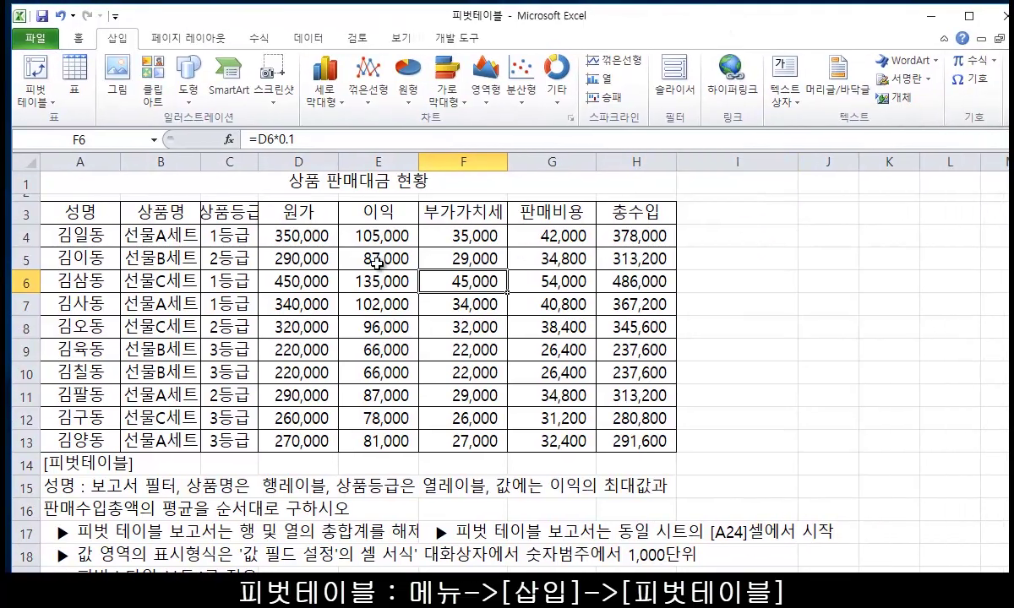
{"action": "left_click", "coordinate": [51, 102]}
{"action": "left_click", "coordinate": [34, 121]}
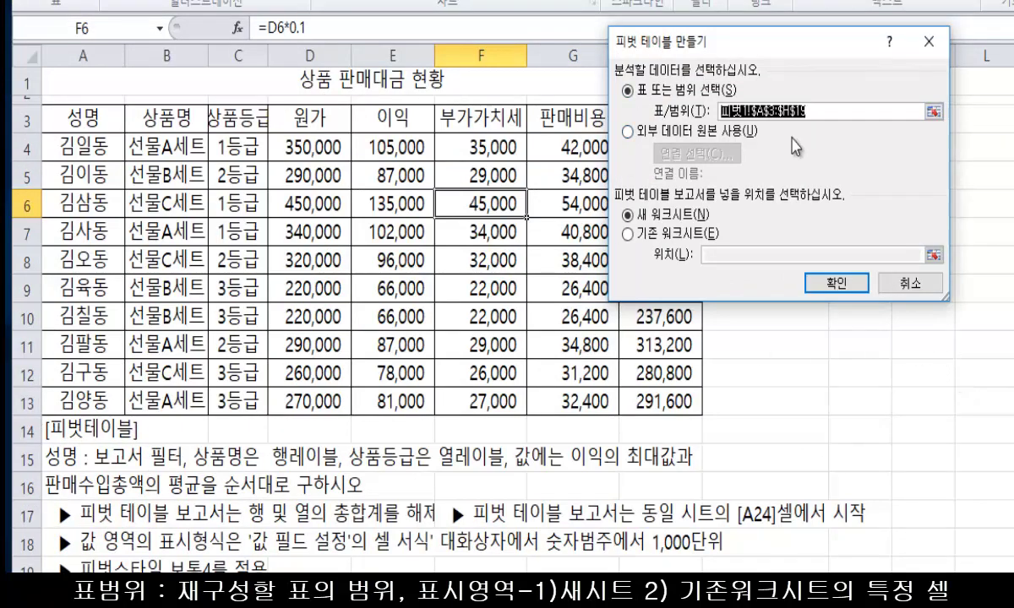
{"action": "left_click_drag", "start_coordinate": [84, 118], "coordinate": [652, 402]}
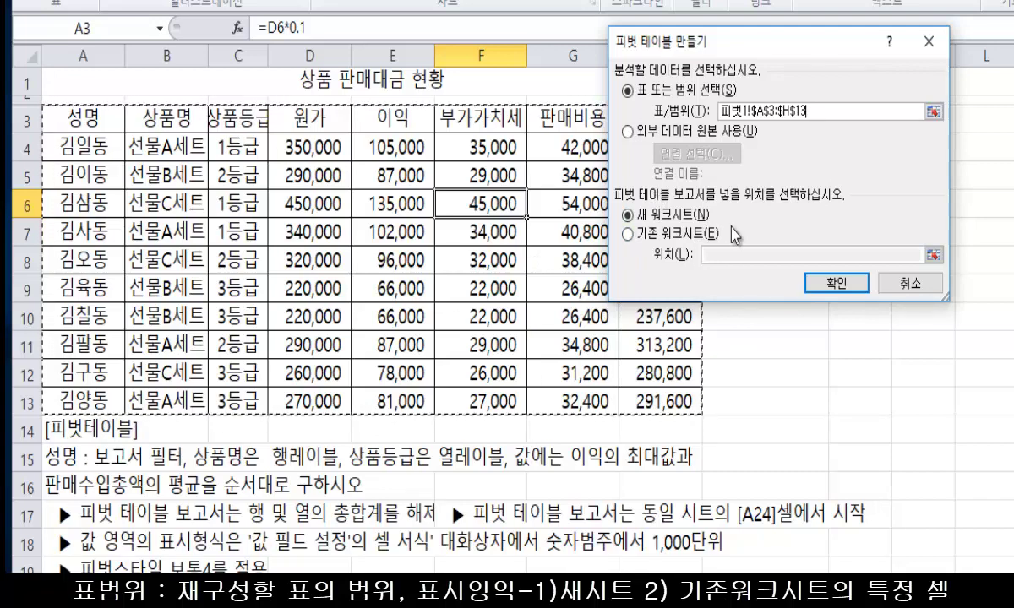
{"action": "mouse_move", "coordinate": [642, 196]}
{"action": "left_mouse_down"}
{"action": "mouse_move", "coordinate": [619, 215]}
{"action": "mouse_move", "coordinate": [718, 247]}
{"action": "left_mouse_up"}
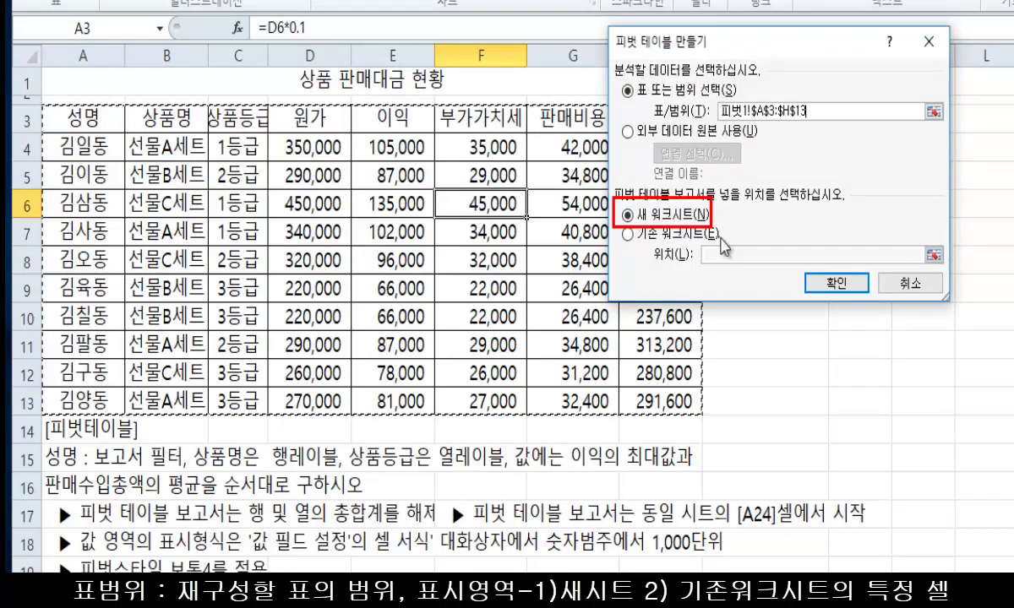
{"action": "key", "text": "Escape"}
{"action": "key", "text": "ctrl+2"}
{"action": "mouse_move", "coordinate": [642, 233]}
{"action": "left_mouse_down"}
{"action": "mouse_move", "coordinate": [621, 222]}
{"action": "mouse_move", "coordinate": [731, 254]}
{"action": "mouse_move", "coordinate": [739, 275]}
{"action": "left_mouse_up"}
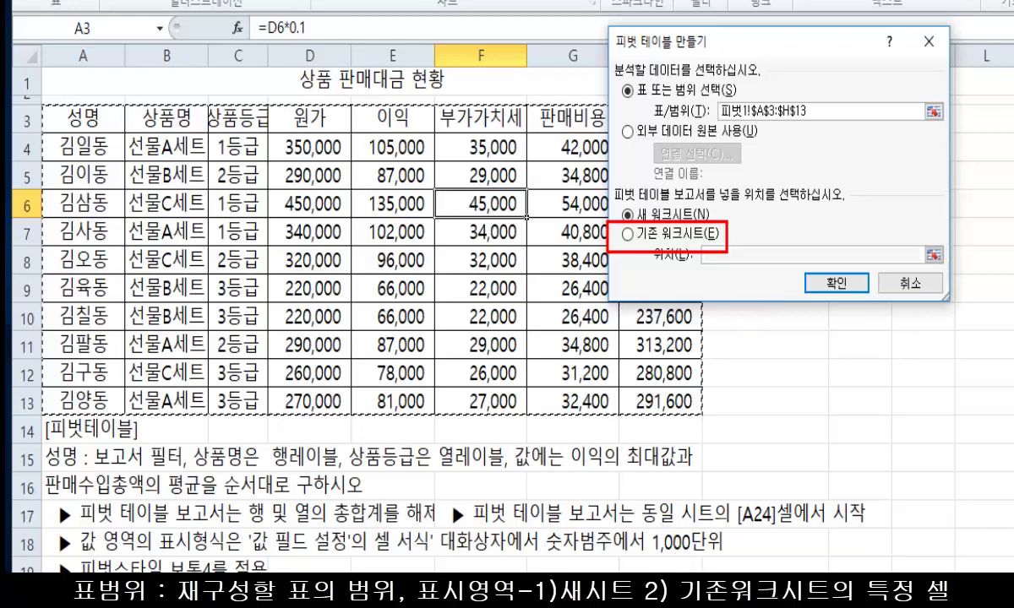
{"action": "mouse_move", "coordinate": [720, 496]}
{"action": "left_mouse_down"}
{"action": "mouse_move", "coordinate": [786, 502]}
{"action": "mouse_move", "coordinate": [875, 538]}
{"action": "left_mouse_up"}
{"action": "mouse_move", "coordinate": [718, 497]}
{"action": "left_mouse_down"}
{"action": "mouse_move", "coordinate": [638, 523]}
{"action": "mouse_move", "coordinate": [725, 541]}
{"action": "mouse_move", "coordinate": [722, 497]}
{"action": "left_mouse_up"}
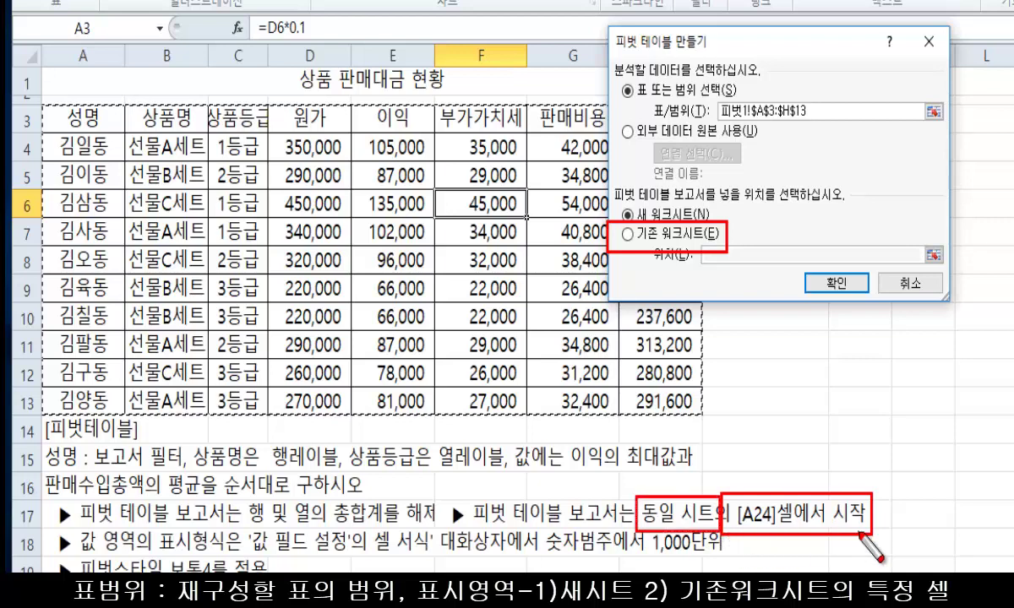
{"action": "key", "text": "Escape"}
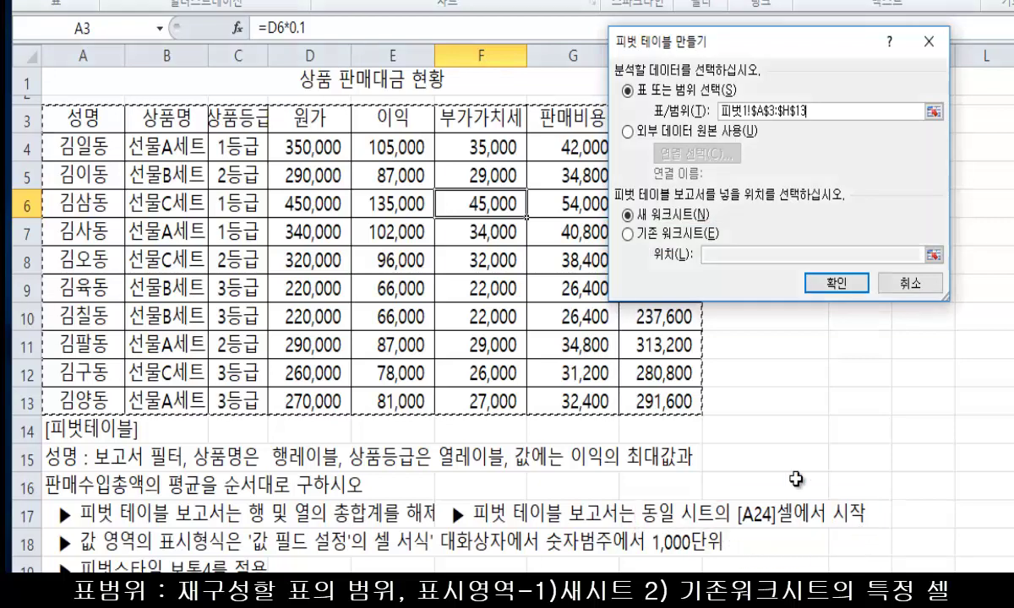
Place the pivot table report on the existing worksheet at cell A24 and create it
{"action": "left_click", "coordinate": [628, 236]}
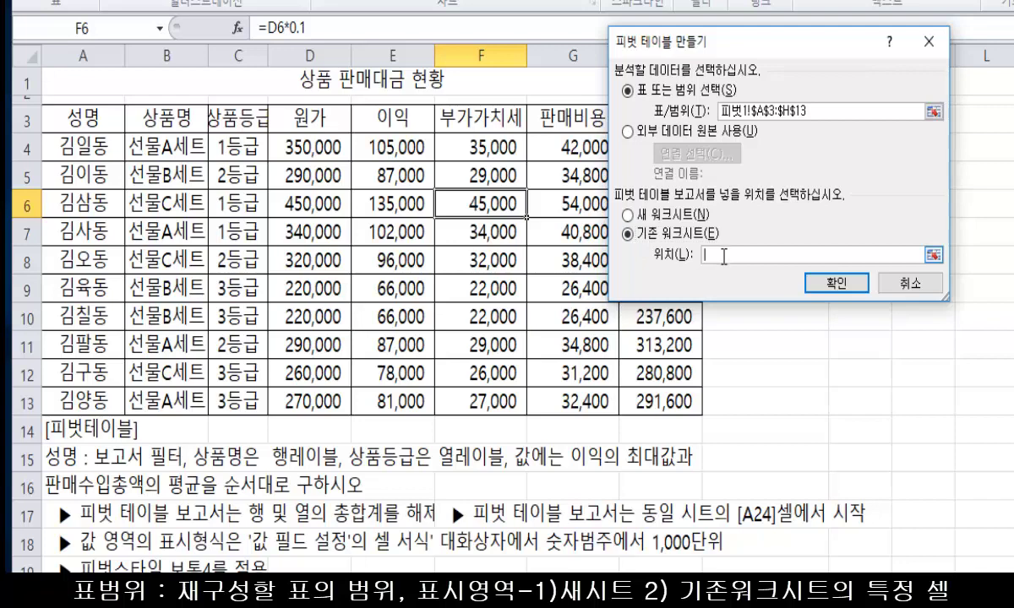
{"action": "left_click", "coordinate": [295, 516]}
{"action": "scroll", "coordinate": [283, 517], "scroll_direction": "down", "scroll_amount": 2}
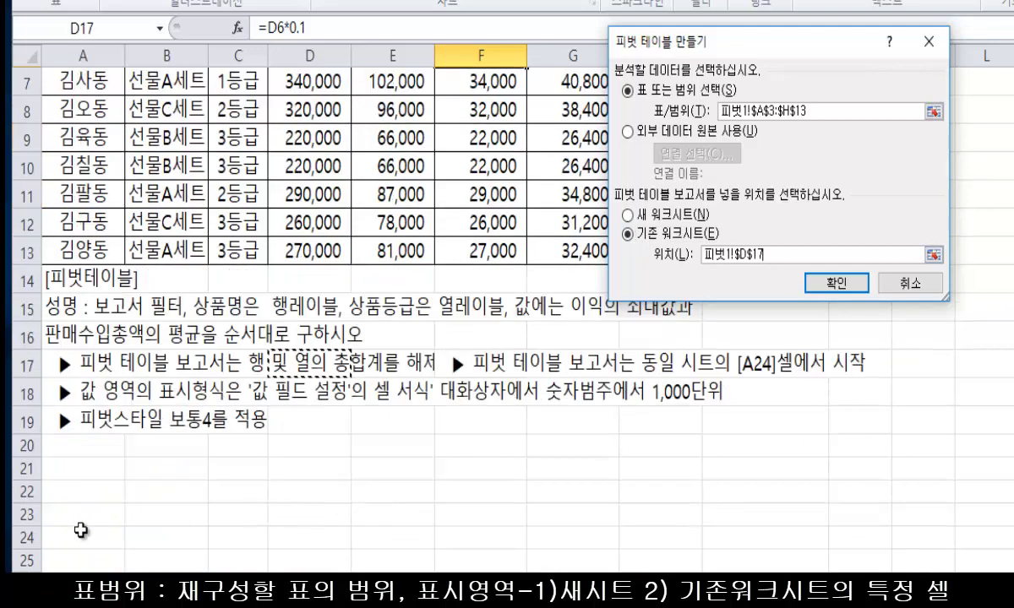
{"action": "left_click", "coordinate": [81, 537]}
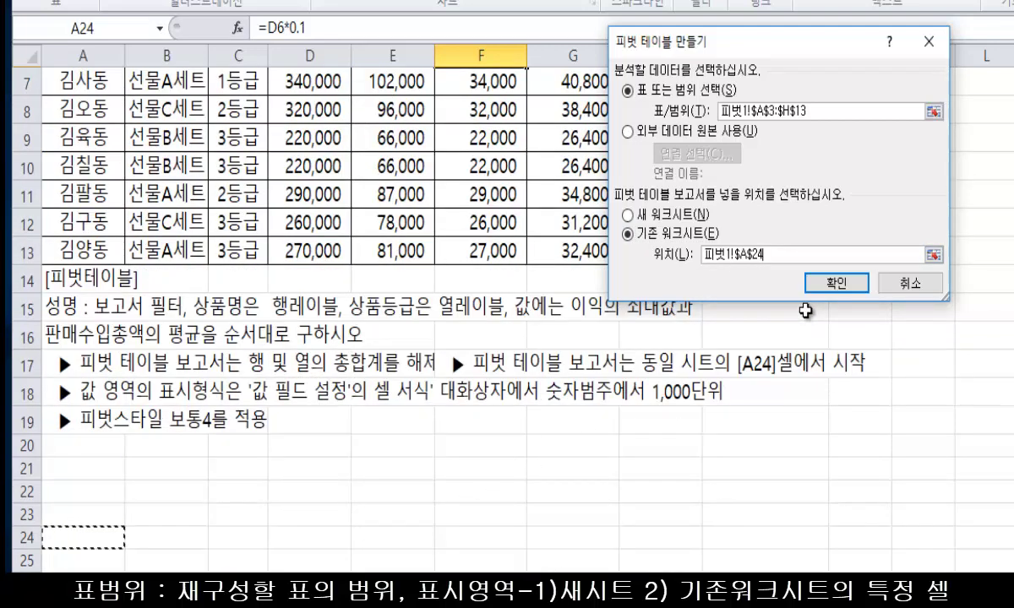
{"action": "left_click", "coordinate": [832, 285]}
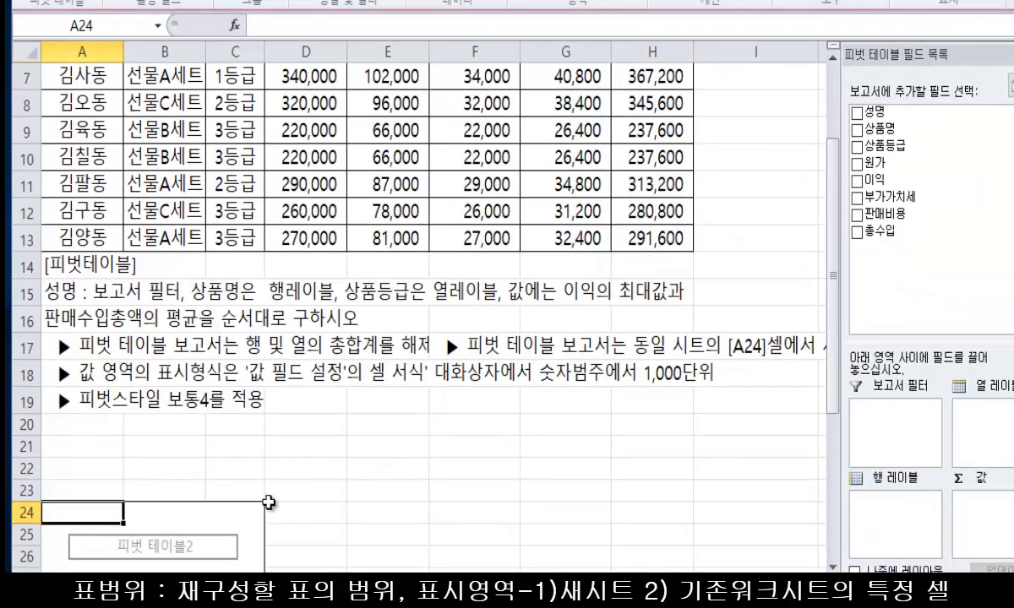
Examine the empty pivot table area below the instructions and the list of fields available for the report
{"action": "left_click", "coordinate": [245, 541]}
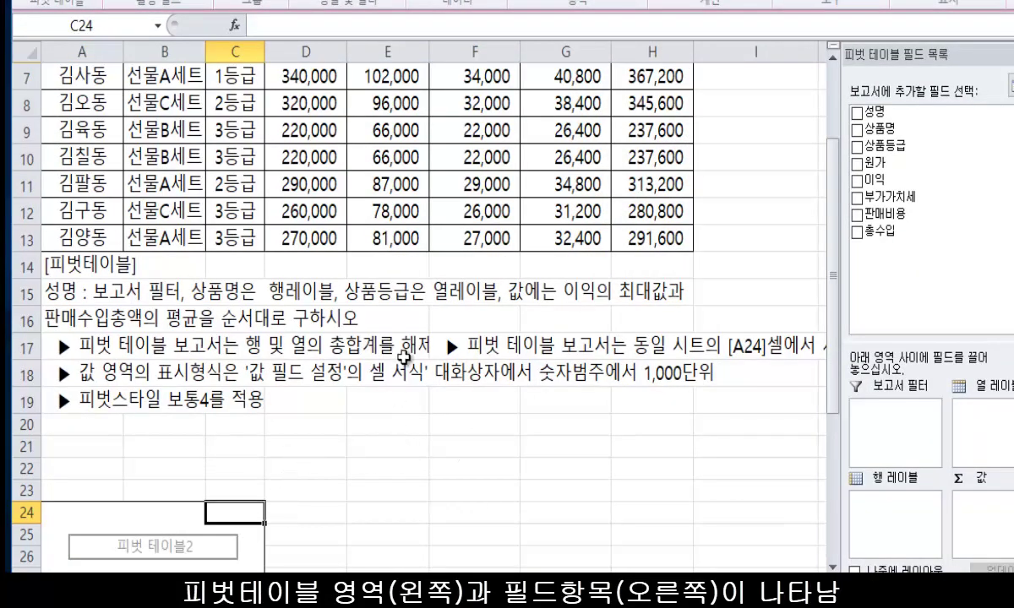
{"action": "scroll", "coordinate": [404, 358], "scroll_direction": "down", "scroll_amount": 2}
{"action": "scroll", "coordinate": [404, 357], "scroll_direction": "down", "scroll_amount": 3}
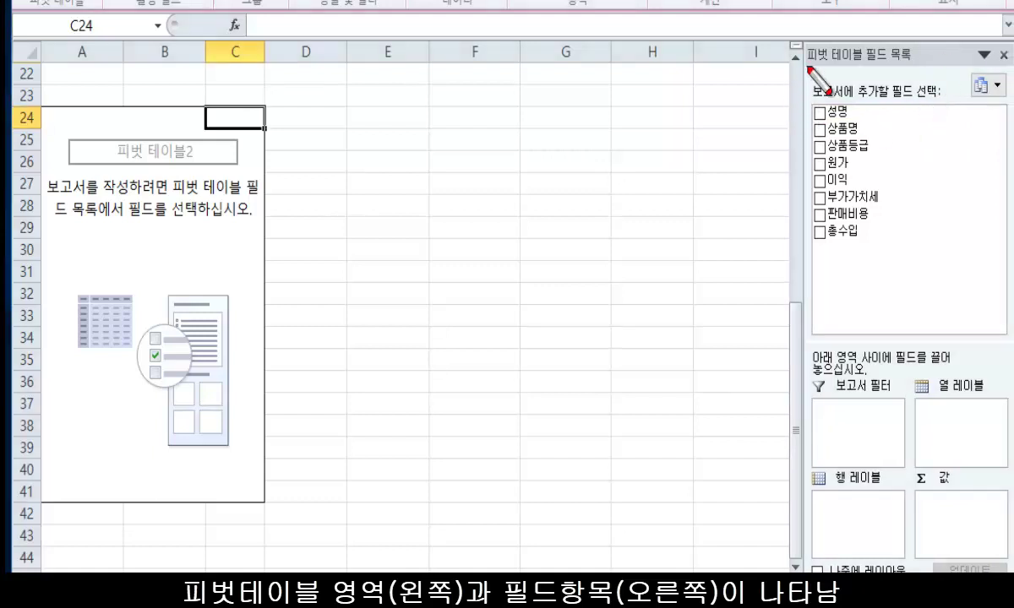
{"action": "mouse_move", "coordinate": [801, 73]}
{"action": "left_mouse_down"}
{"action": "mouse_move", "coordinate": [917, 260]}
{"action": "mouse_move", "coordinate": [952, 259]}
{"action": "left_mouse_up"}
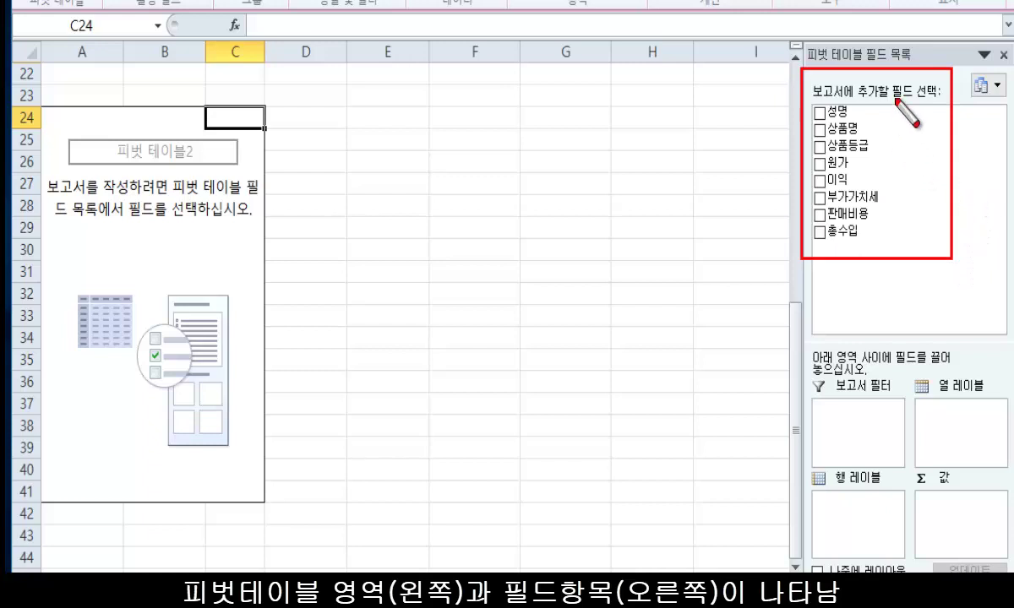
{"action": "mouse_move", "coordinate": [873, 75]}
{"action": "left_mouse_down"}
{"action": "mouse_move", "coordinate": [942, 115]}
{"action": "mouse_move", "coordinate": [946, 102]}
{"action": "left_mouse_up"}
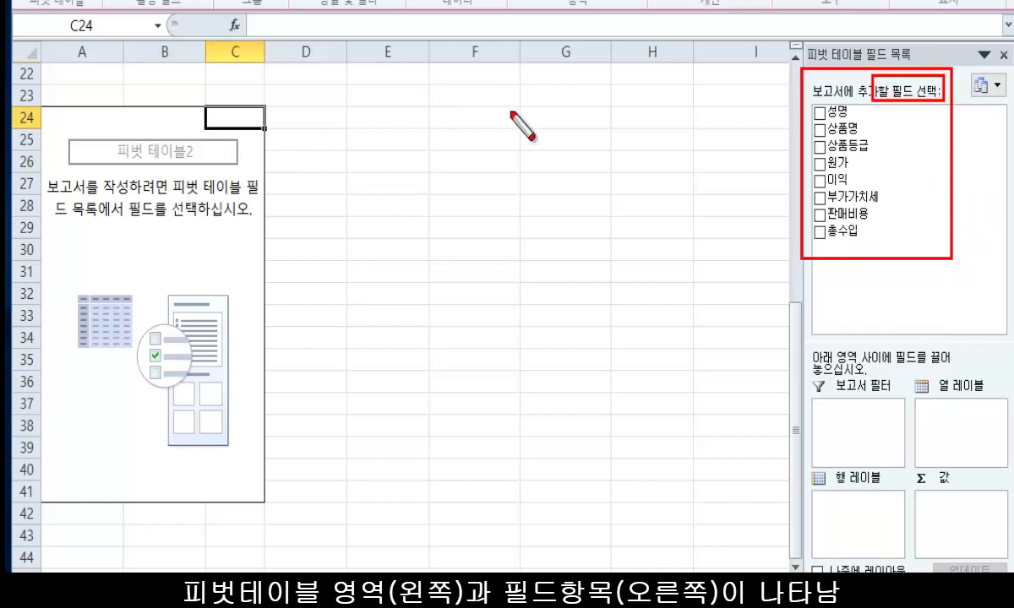
{"action": "left_click_drag", "start_coordinate": [390, 95], "coordinate": [394, 227]}
{"action": "left_click_drag", "start_coordinate": [466, 100], "coordinate": [456, 222]}
{"action": "left_click_drag", "start_coordinate": [563, 104], "coordinate": [563, 245]}
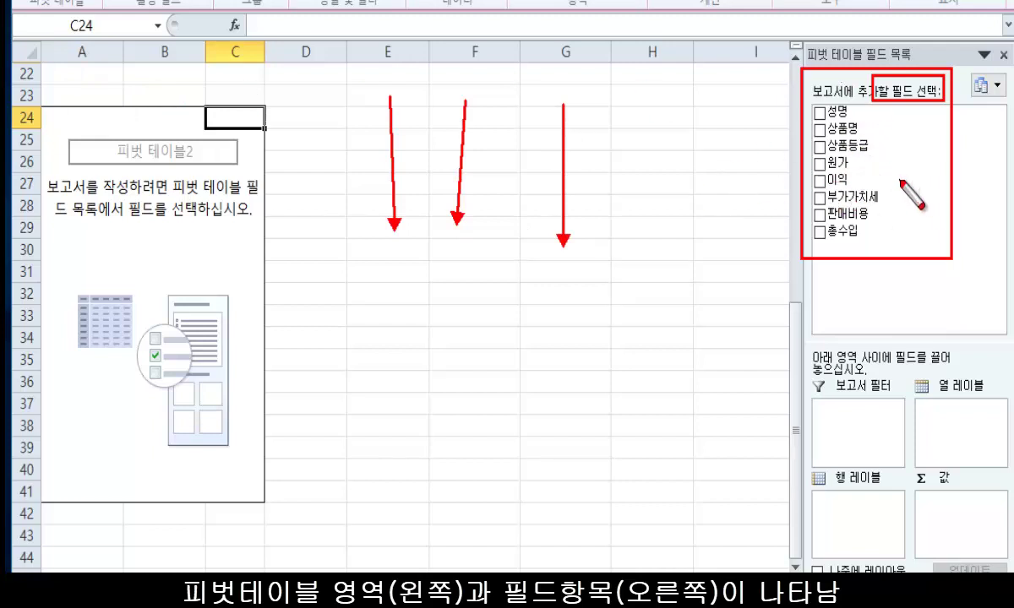
{"action": "key", "text": "Escape"}
Add 성명 as the report filter and 상품명 as the row label of the pivot table
{"action": "left_click", "coordinate": [217, 272]}
{"action": "scroll", "coordinate": [224, 271], "scroll_direction": "up", "scroll_amount": 3}
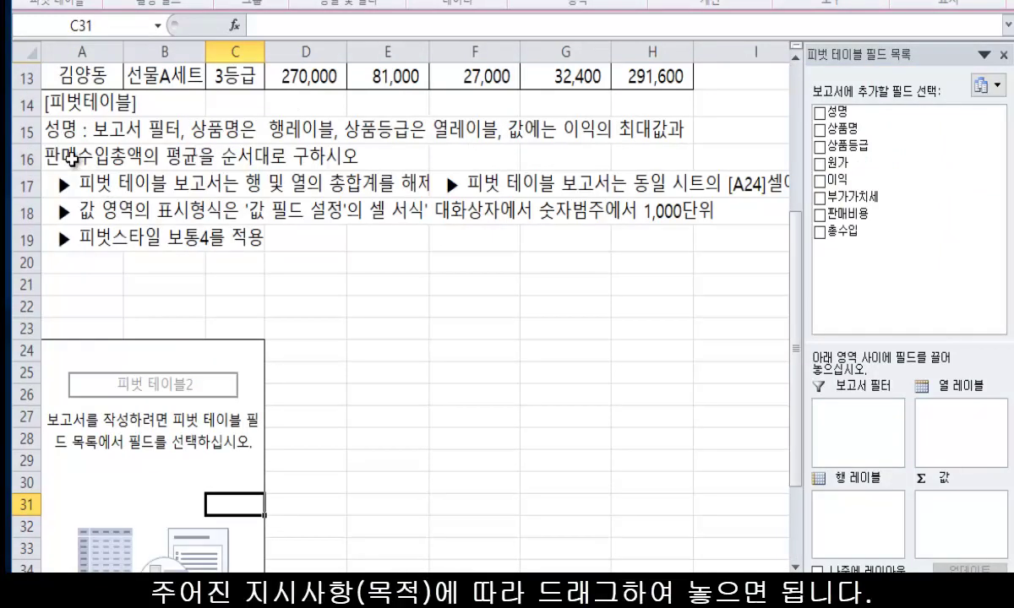
{"action": "left_click", "coordinate": [149, 438]}
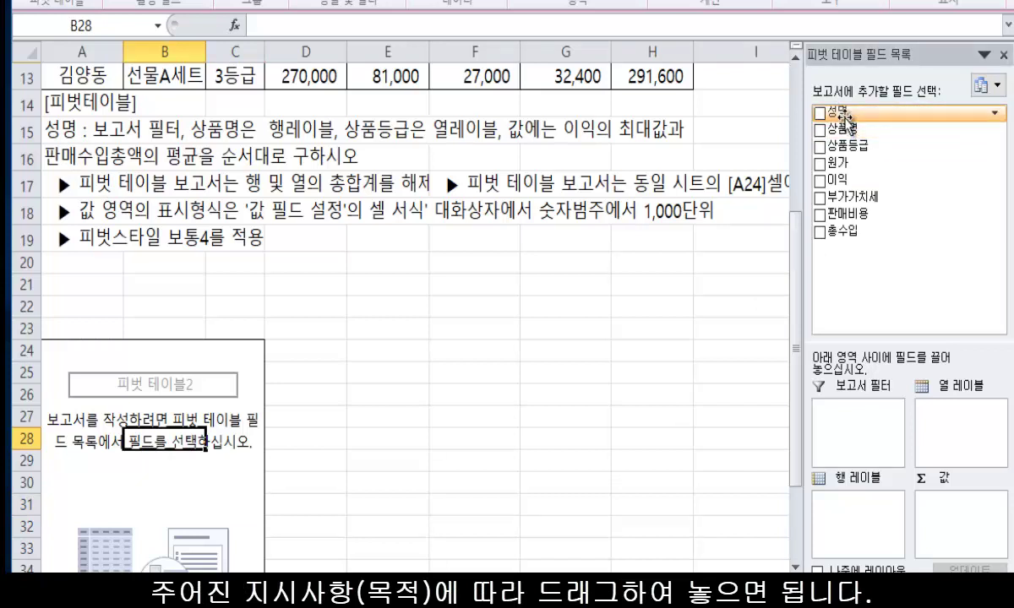
{"action": "left_click_drag", "start_coordinate": [845, 113], "coordinate": [855, 407]}
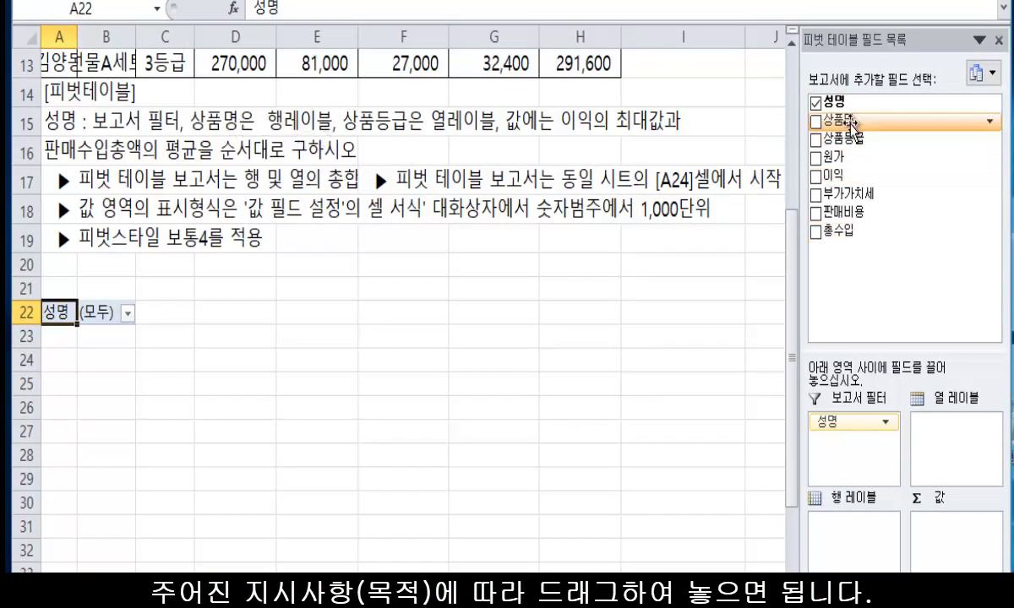
{"action": "left_click_drag", "start_coordinate": [849, 123], "coordinate": [857, 519]}
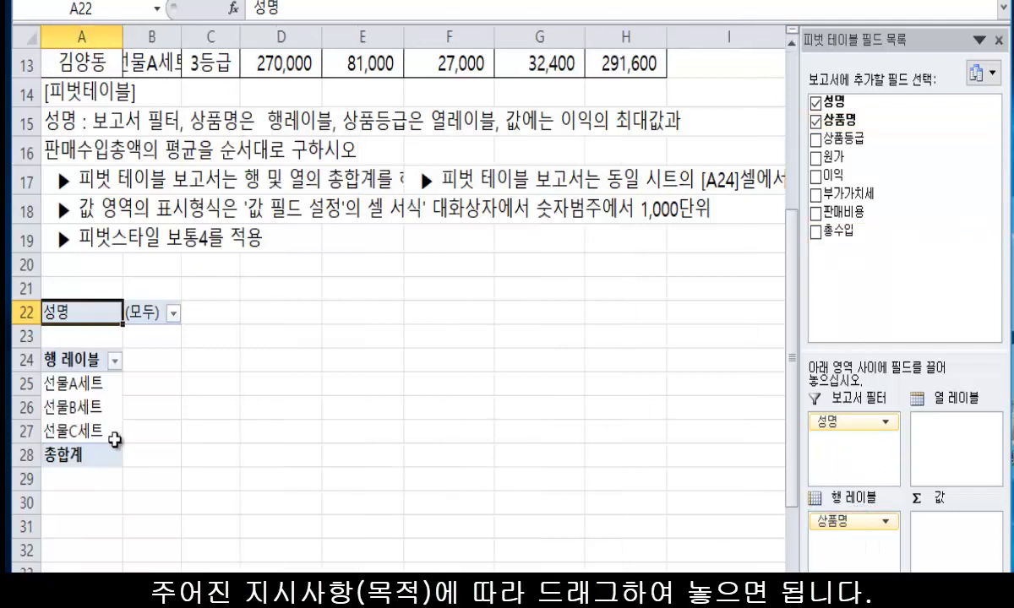
{"action": "mouse_move", "coordinate": [67, 383]}
{"action": "left_mouse_down"}
{"action": "mouse_move", "coordinate": [201, 394]}
{"action": "mouse_move", "coordinate": [197, 383]}
{"action": "left_mouse_up"}
{"action": "left_click_drag", "start_coordinate": [66, 408], "coordinate": [207, 409]}
{"action": "left_click_drag", "start_coordinate": [82, 429], "coordinate": [207, 430]}
{"action": "key", "text": "Escape"}
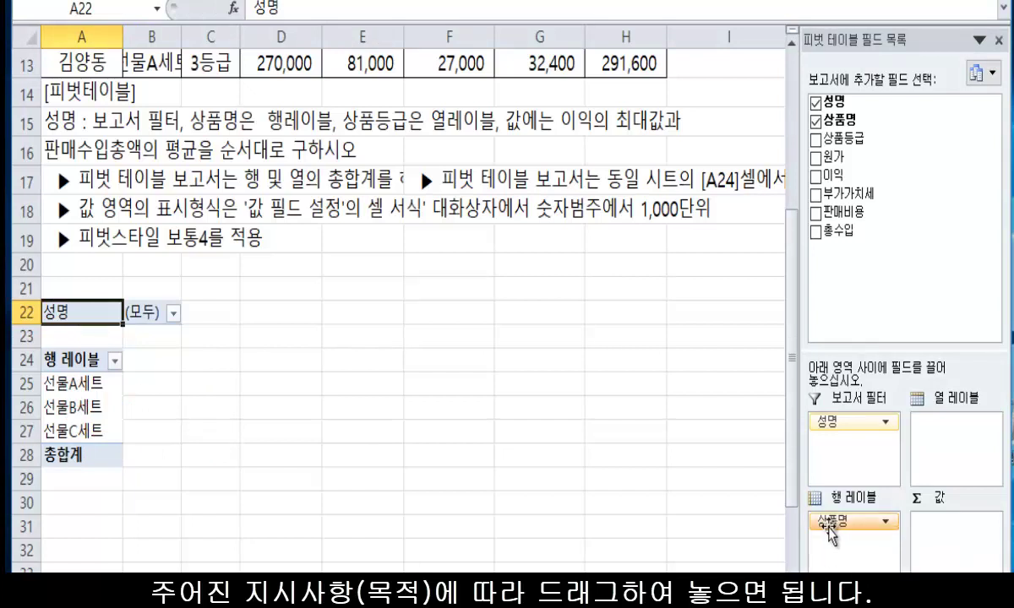
Remove 상품명 from the row labels, add it back there, and place 상품등급 in the column labels
{"action": "left_click_drag", "start_coordinate": [832, 531], "coordinate": [860, 296]}
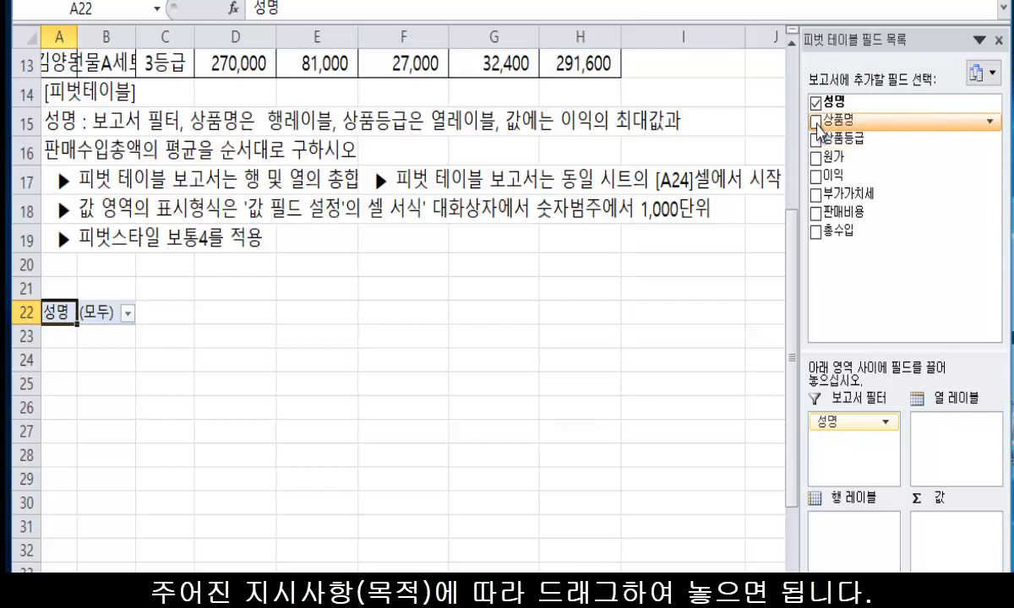
{"action": "left_click", "coordinate": [817, 123]}
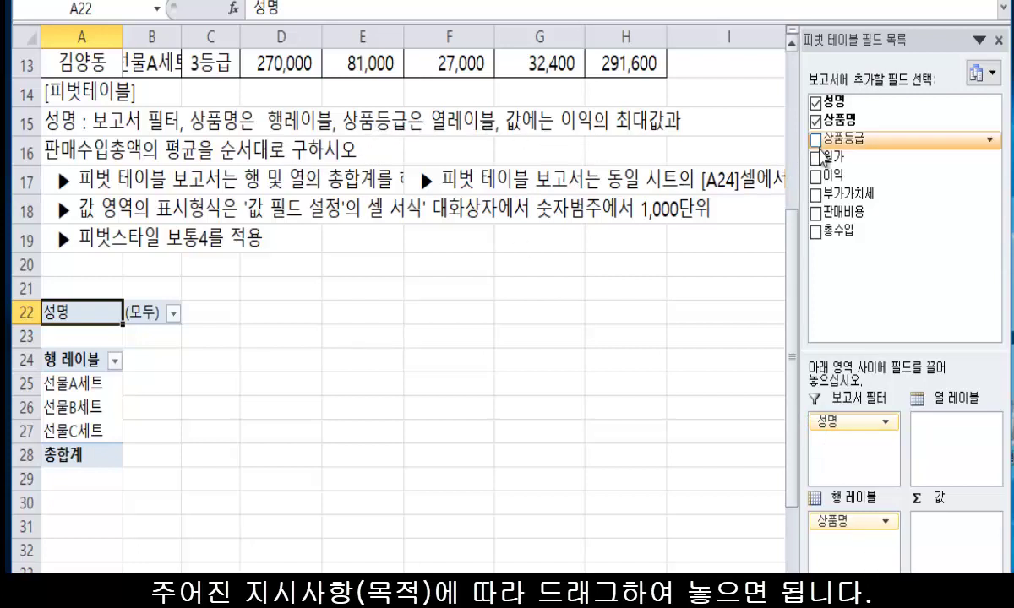
{"action": "left_click_drag", "start_coordinate": [837, 137], "coordinate": [933, 453]}
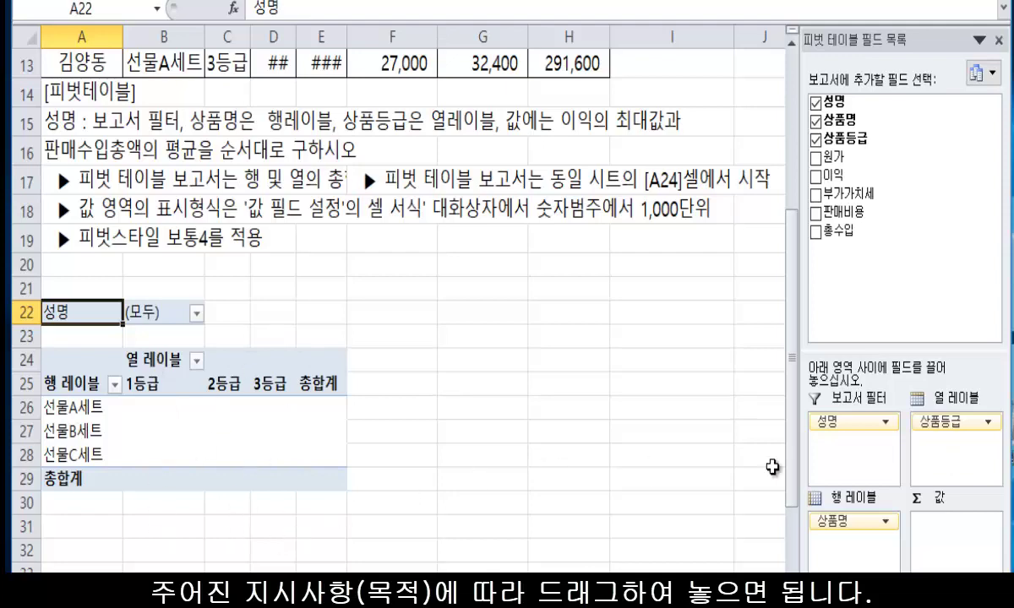
Swap 상품등급 and 상품명 between the column and row labels and return both to their original areas
{"action": "left_click_drag", "start_coordinate": [930, 422], "coordinate": [883, 422]}
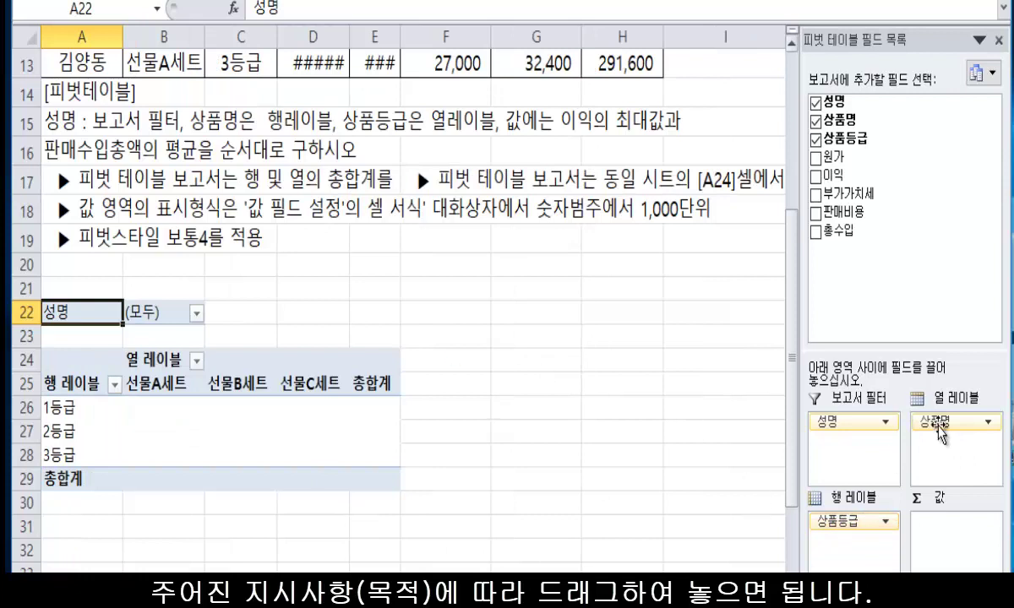
{"action": "left_click_drag", "start_coordinate": [957, 425], "coordinate": [879, 427]}
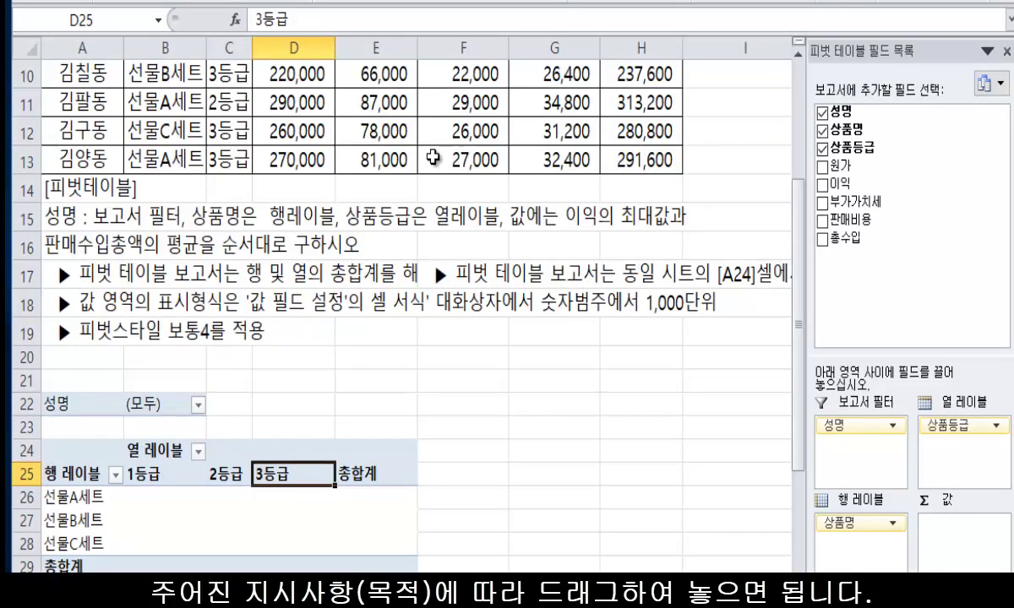
Add 이익 and 총수입 as the value fields of the pivot table, in that order
{"action": "scroll", "coordinate": [375, 114], "scroll_direction": "up", "scroll_amount": 1}
{"action": "scroll", "coordinate": [374, 114], "scroll_direction": "down", "scroll_amount": 1}
{"action": "left_click", "coordinate": [821, 184]}
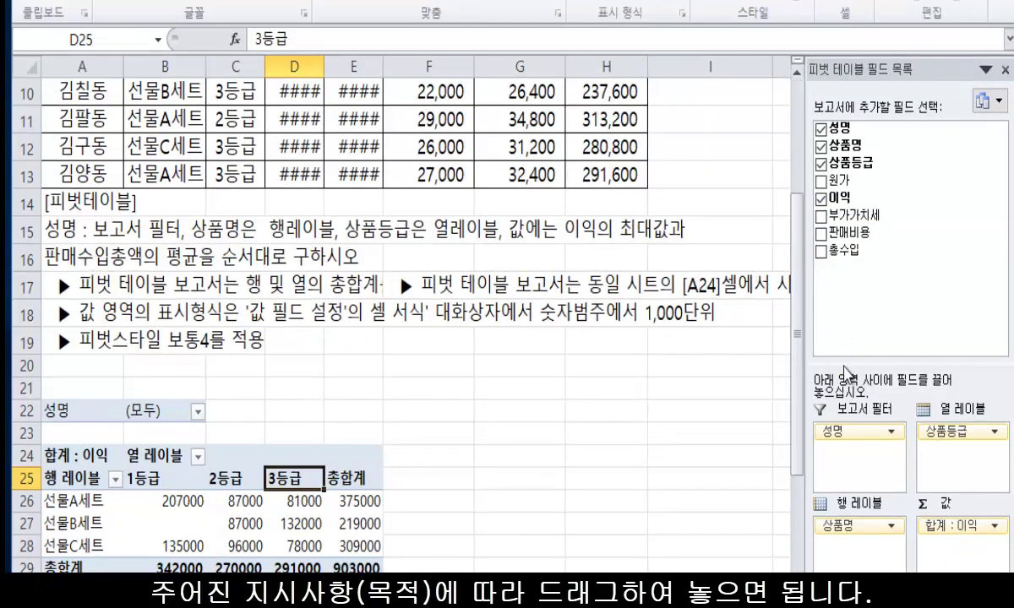
{"action": "left_click", "coordinate": [822, 251]}
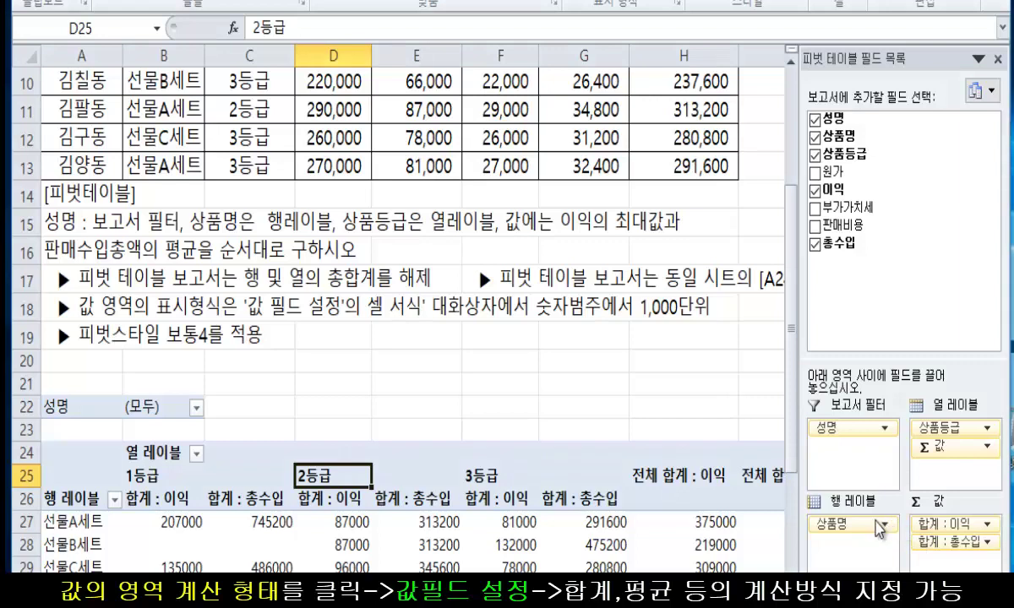
Change the 이익 value field to summarize by 최대값
{"action": "left_click", "coordinate": [939, 525]}
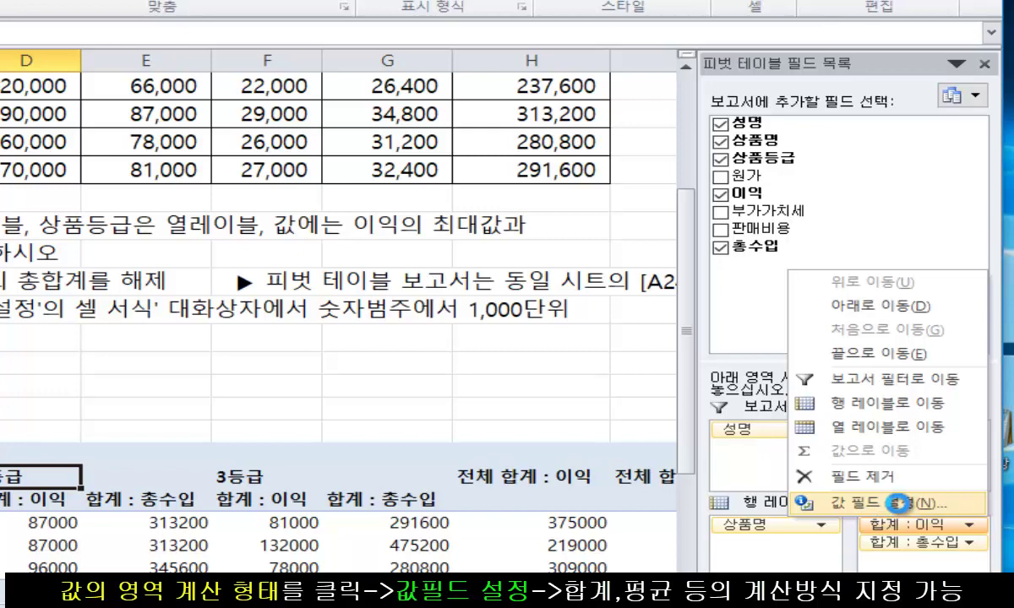
{"action": "left_click", "coordinate": [902, 507]}
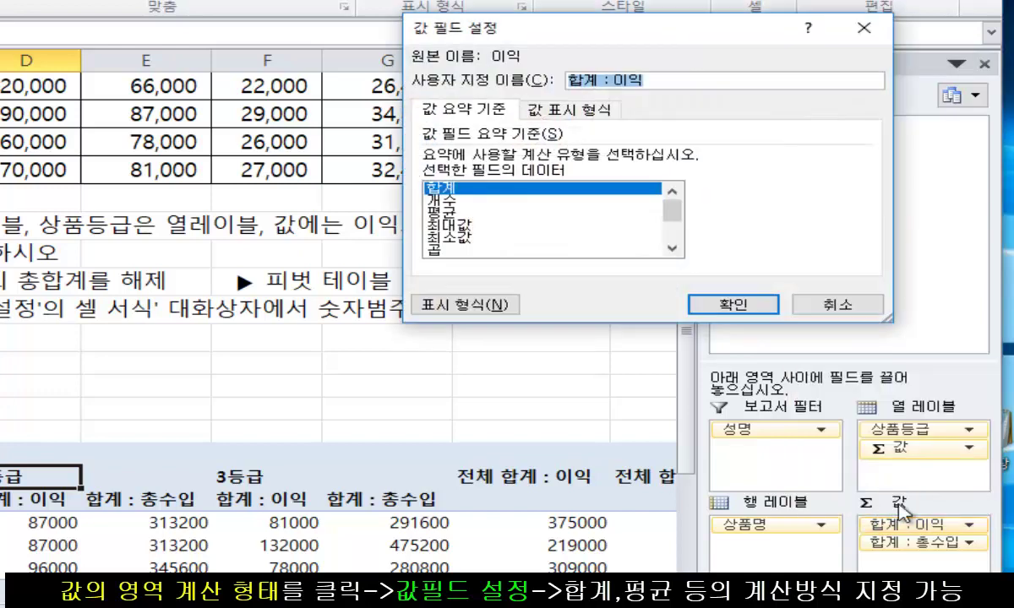
{"action": "left_click", "coordinate": [429, 223]}
{"action": "left_click_drag", "start_coordinate": [503, 34], "coordinate": [635, 47]}
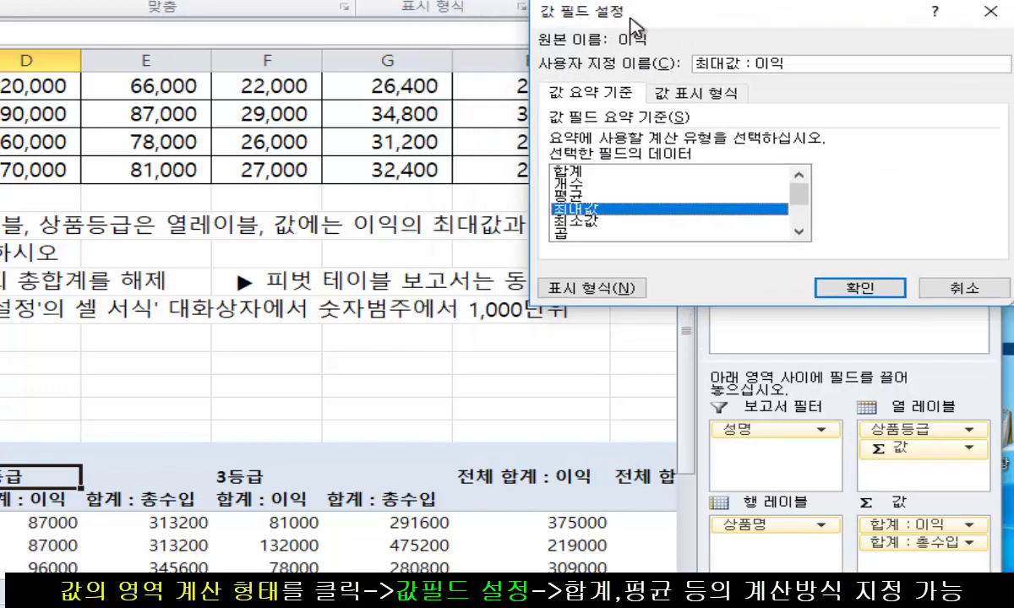
{"action": "left_click", "coordinate": [832, 290]}
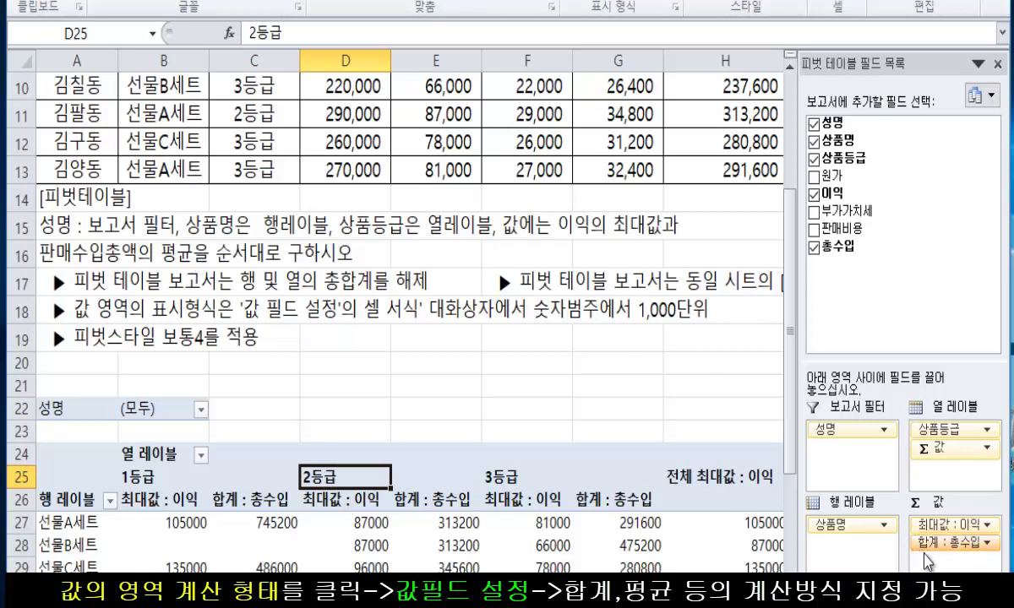
Change the 총수입 value field to summarize by 평균
{"action": "left_click", "coordinate": [960, 542]}
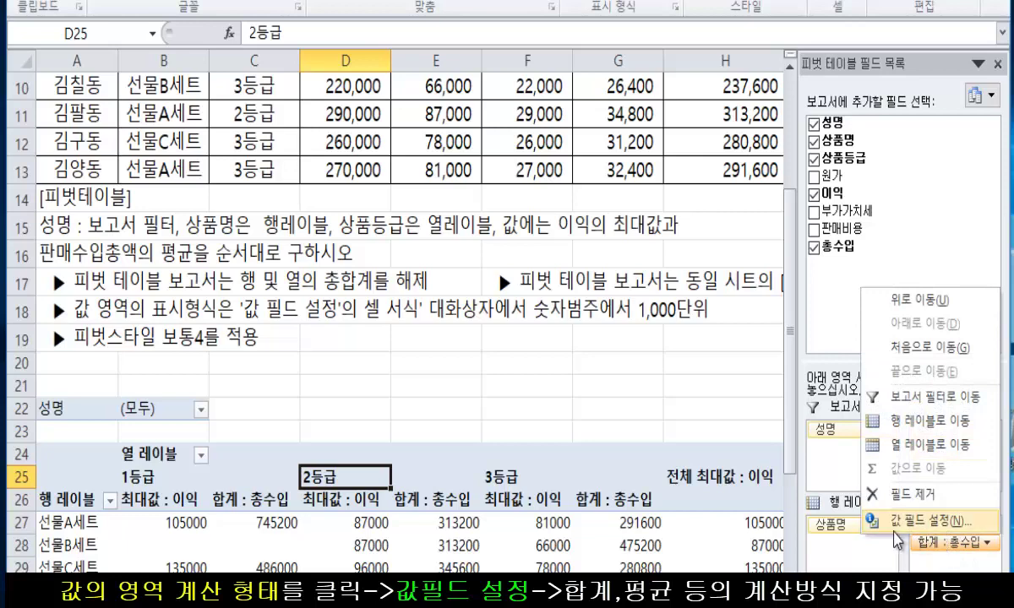
{"action": "left_click", "coordinate": [935, 523]}
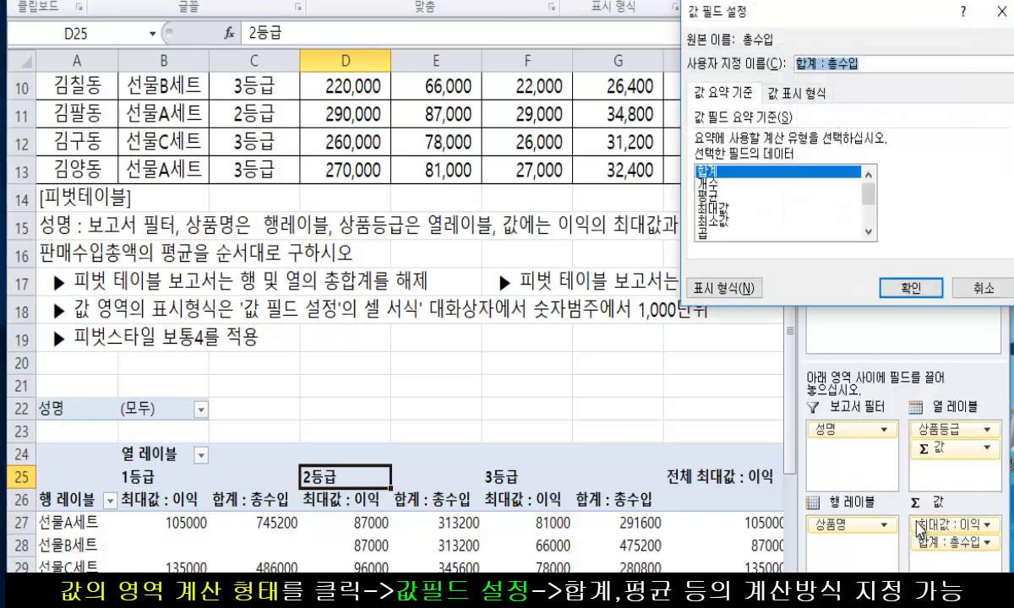
{"action": "left_click", "coordinate": [709, 196]}
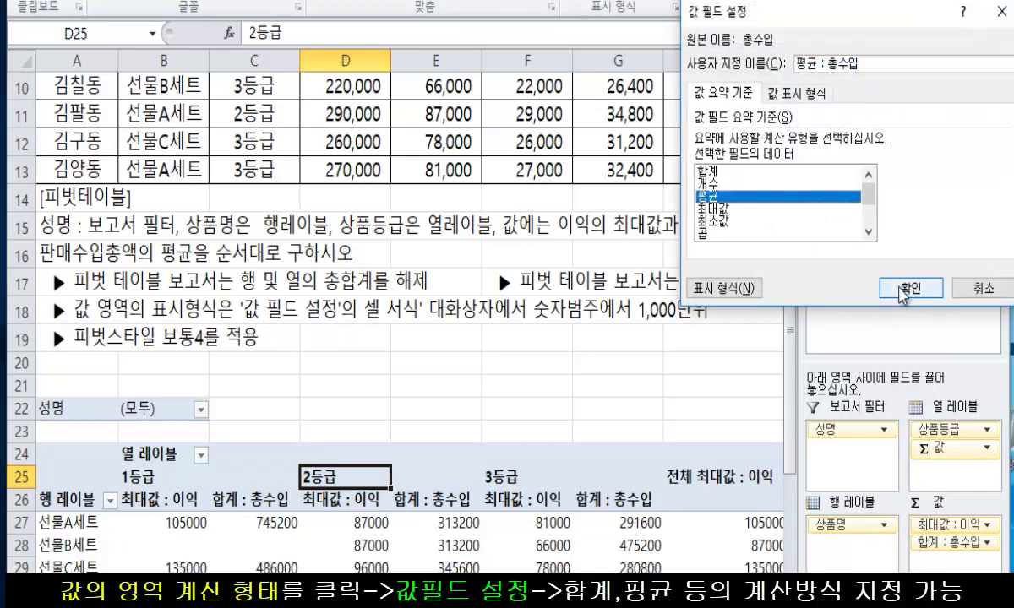
{"action": "left_click", "coordinate": [902, 289]}
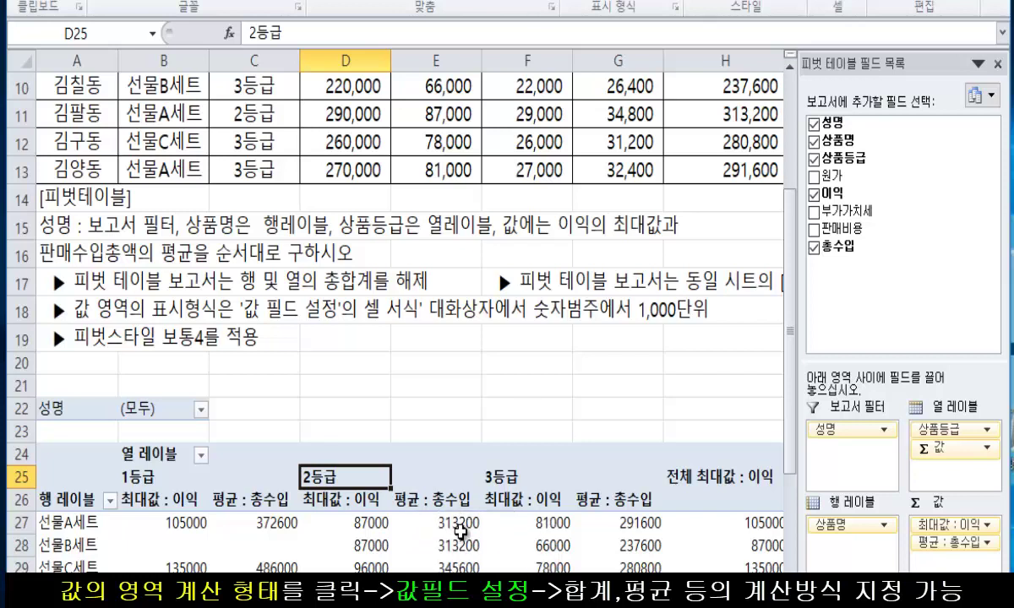
Examine how the average 총수입 in E27 relates to its 선물A세트 row and 2등급 column
{"action": "left_click", "coordinate": [460, 528]}
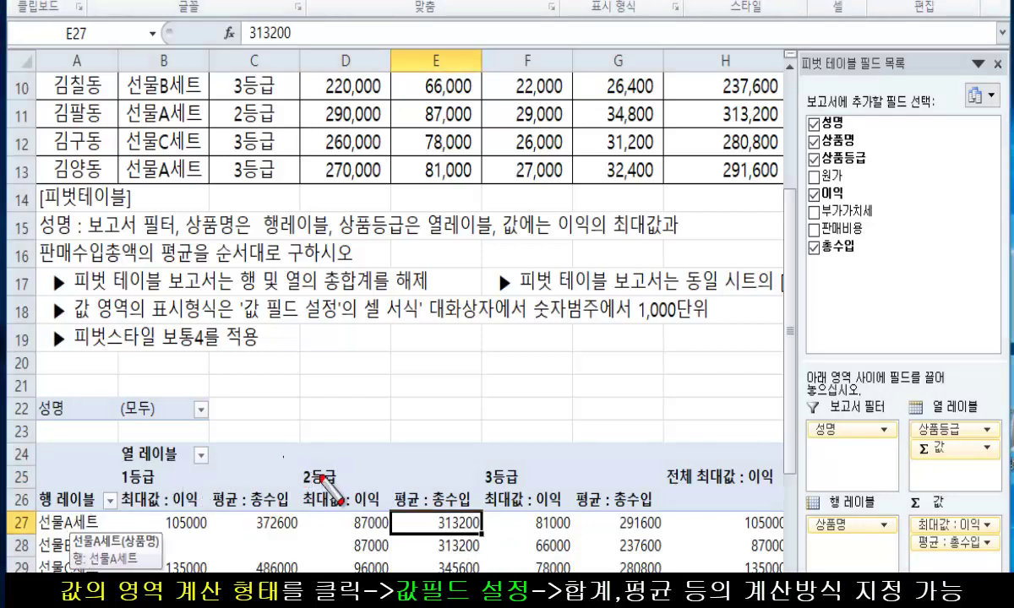
{"action": "left_click_drag", "start_coordinate": [284, 457], "coordinate": [348, 490]}
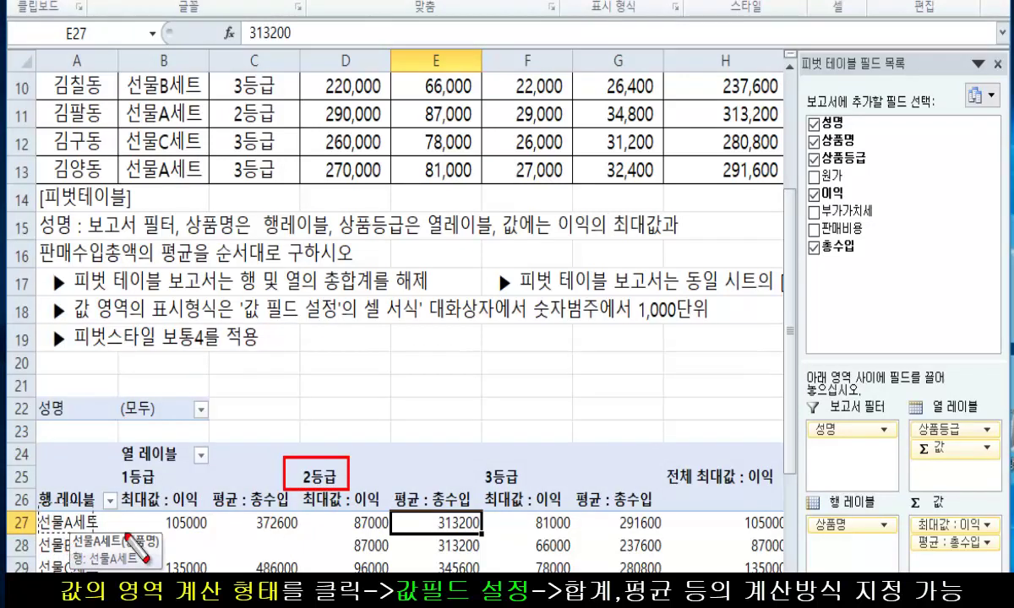
{"action": "left_click_drag", "start_coordinate": [128, 532], "coordinate": [36, 500]}
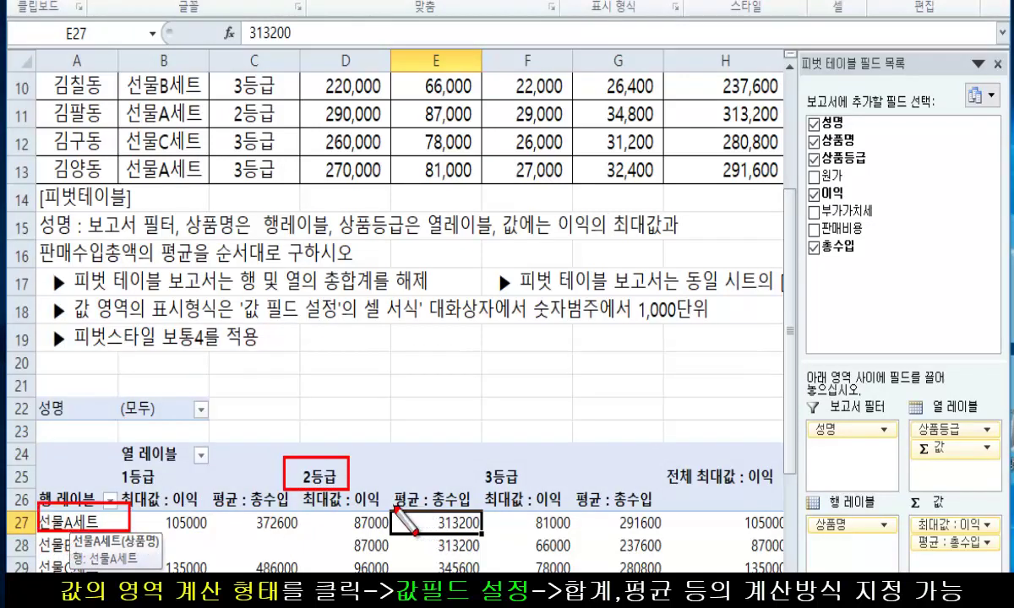
{"action": "mouse_move", "coordinate": [415, 534]}
{"action": "left_mouse_down"}
{"action": "mouse_move", "coordinate": [392, 536]}
{"action": "mouse_move", "coordinate": [479, 509]}
{"action": "mouse_move", "coordinate": [391, 505]}
{"action": "left_mouse_up"}
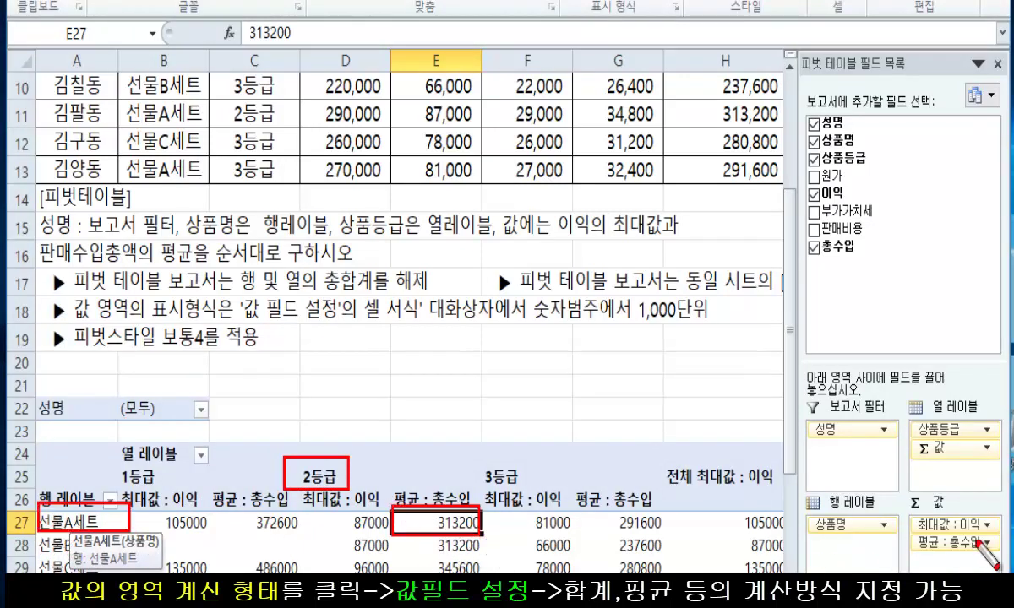
{"action": "key", "text": "Escape"}
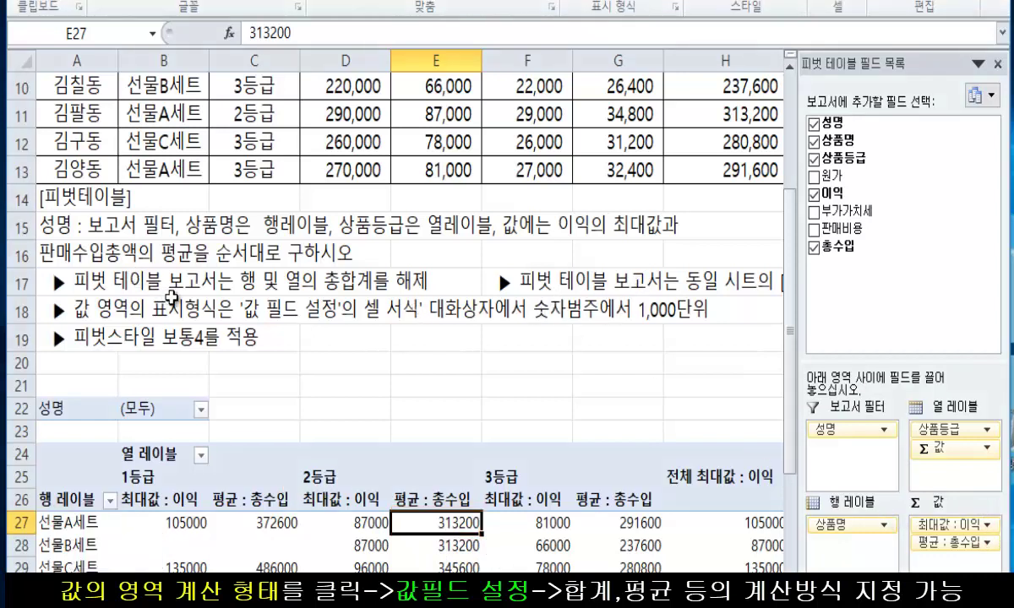
Compare the field list display with a cell selected outside the pivot table and with C27 selected inside it
{"action": "left_click", "coordinate": [259, 260]}
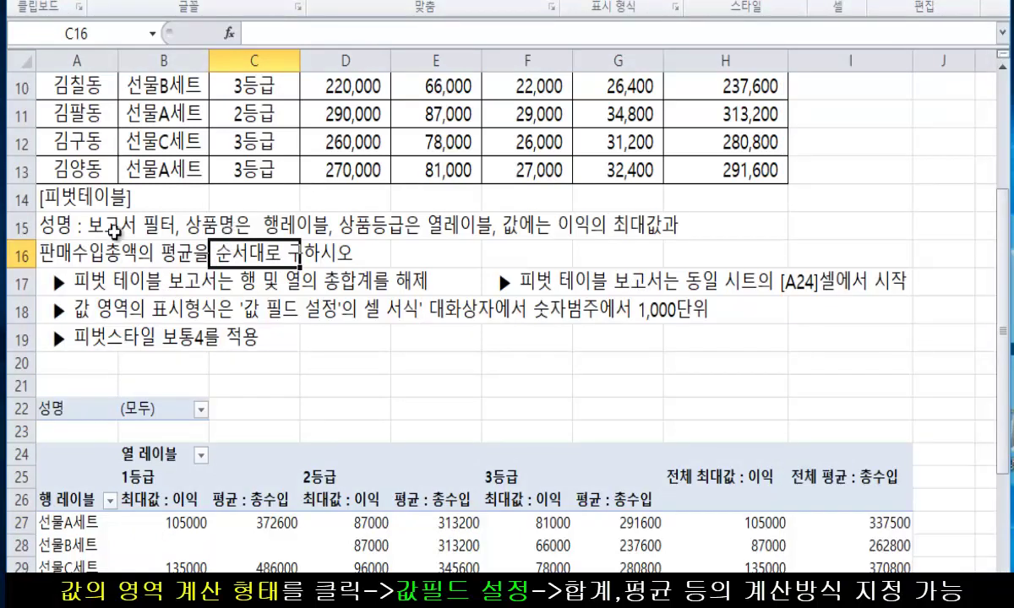
{"action": "left_click", "coordinate": [112, 232]}
{"action": "left_click", "coordinate": [254, 522]}
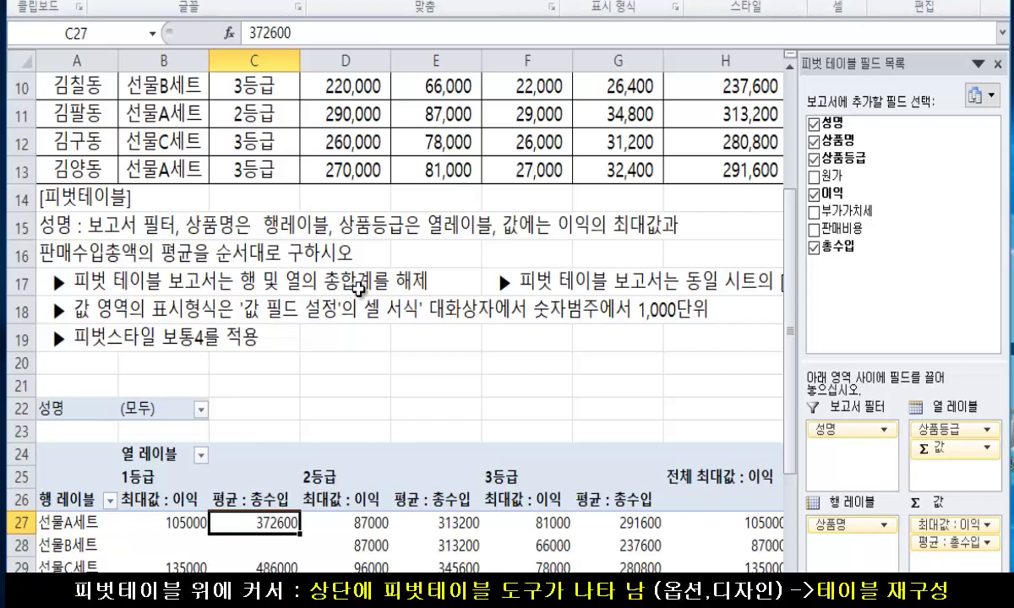
Examine the pivot table's grand total row and grand total columns against the written instructions
{"action": "left_click", "coordinate": [76, 592]}
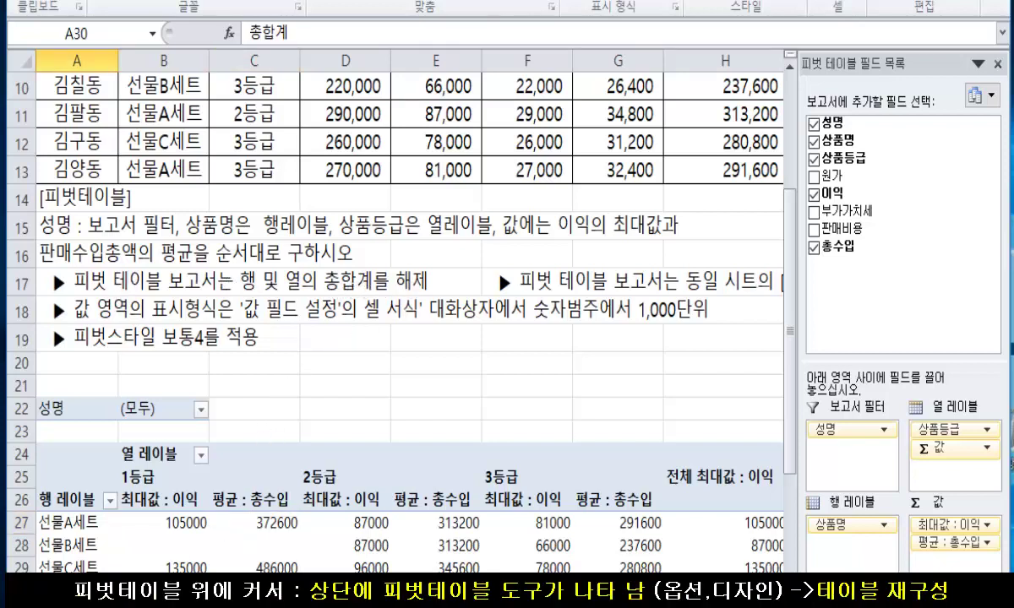
{"action": "scroll", "coordinate": [324, 376], "scroll_direction": "down", "scroll_amount": 2}
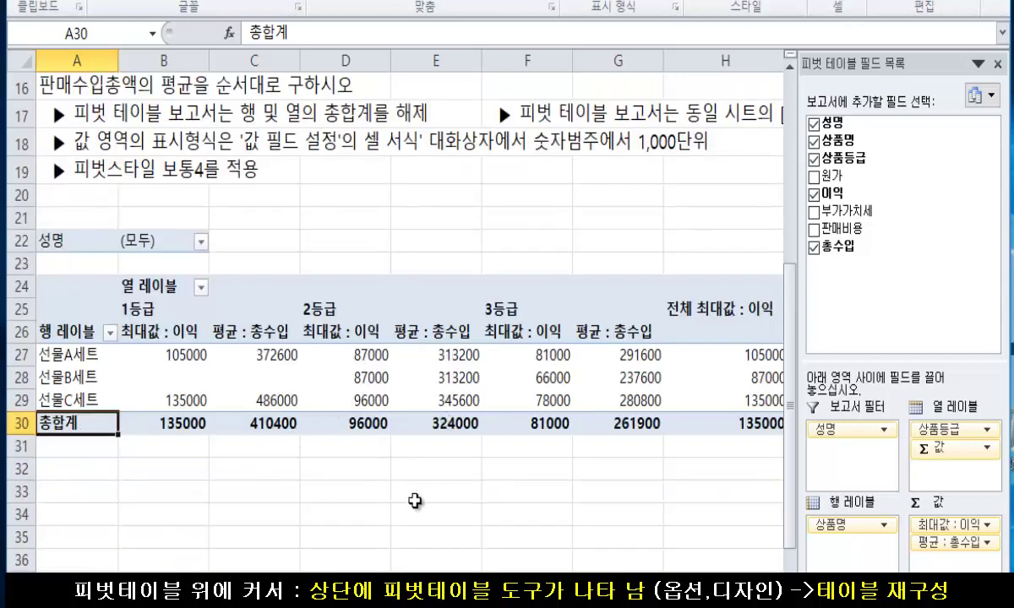
{"action": "scroll", "coordinate": [659, 524], "scroll_direction": "right", "scroll_amount": 2}
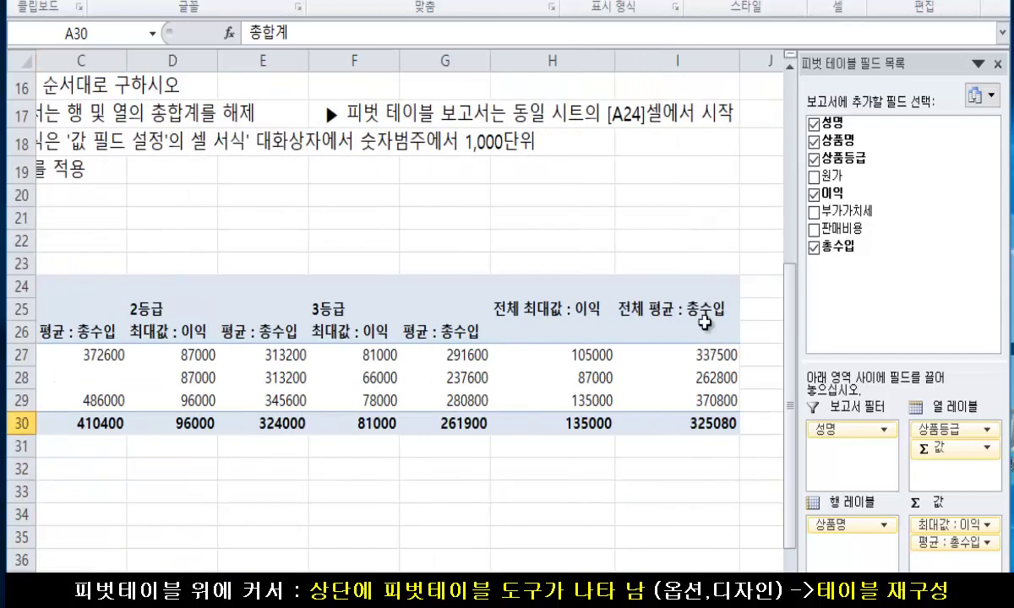
{"action": "left_click_drag", "start_coordinate": [714, 427], "coordinate": [714, 426]}
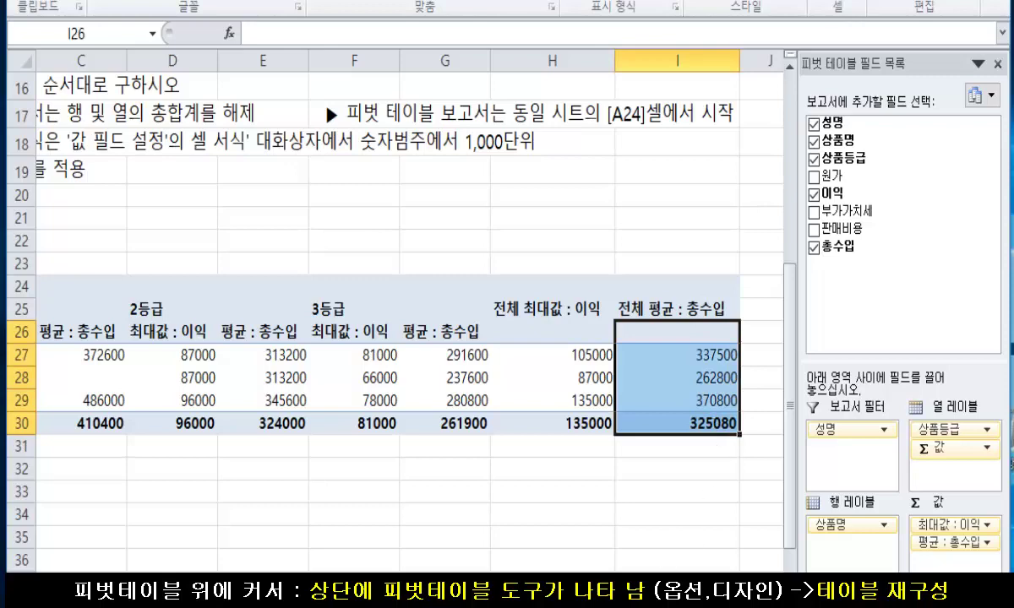
{"action": "scroll", "coordinate": [397, 322], "scroll_direction": "left", "scroll_amount": 2}
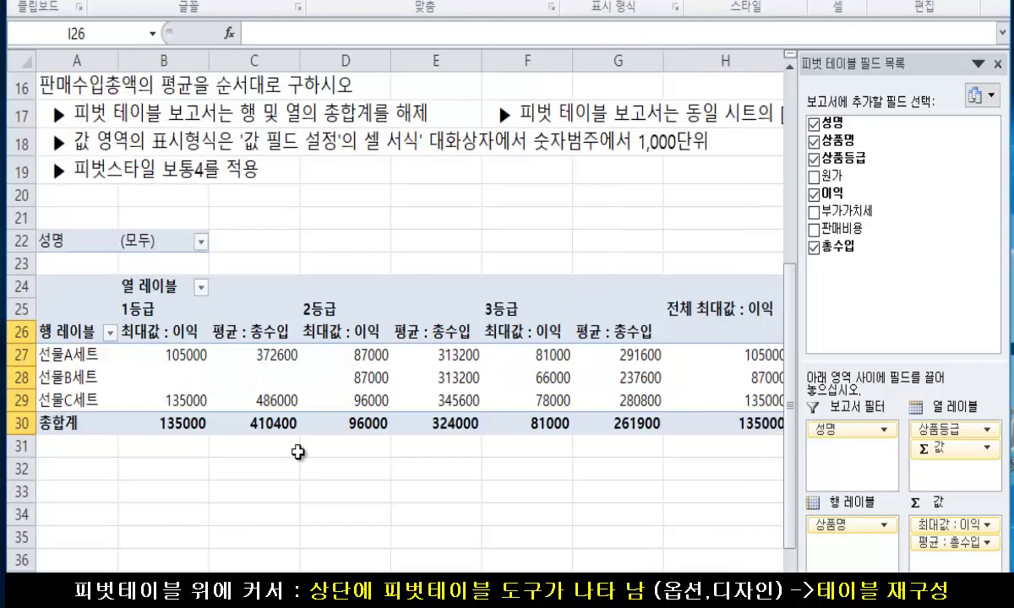
{"action": "scroll", "coordinate": [251, 407], "scroll_direction": "up", "scroll_amount": 1}
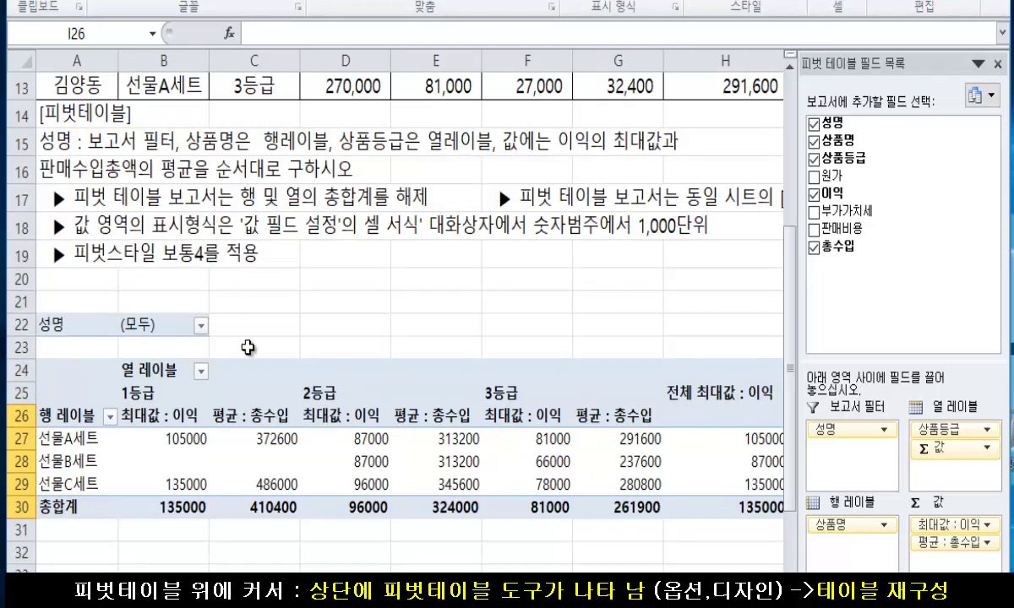
With a pivot table cell selected, examine the option and design tools available for the report
{"action": "left_click", "coordinate": [413, 420]}
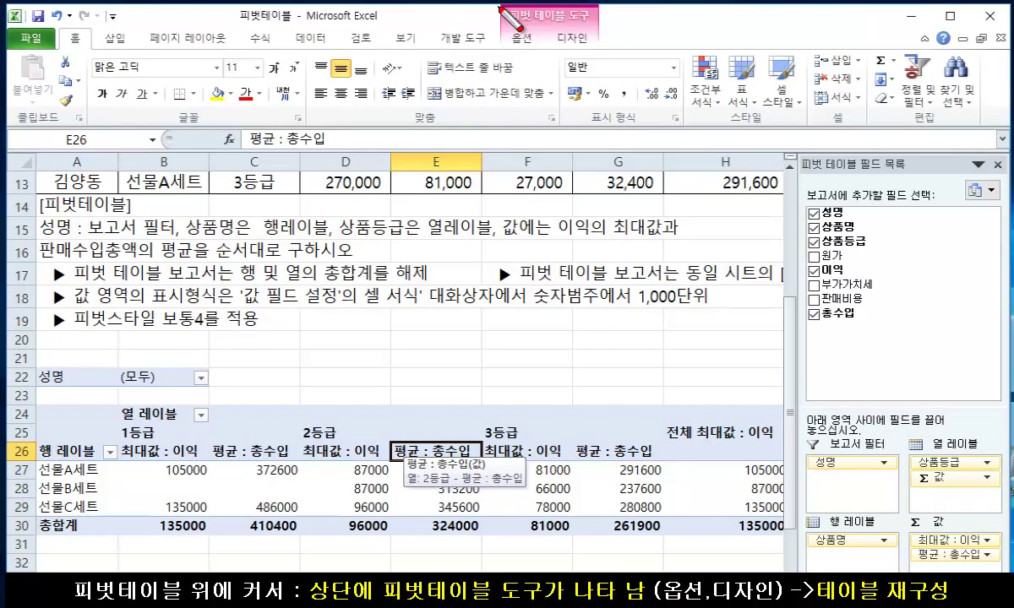
{"action": "left_click_drag", "start_coordinate": [499, 8], "coordinate": [602, 47]}
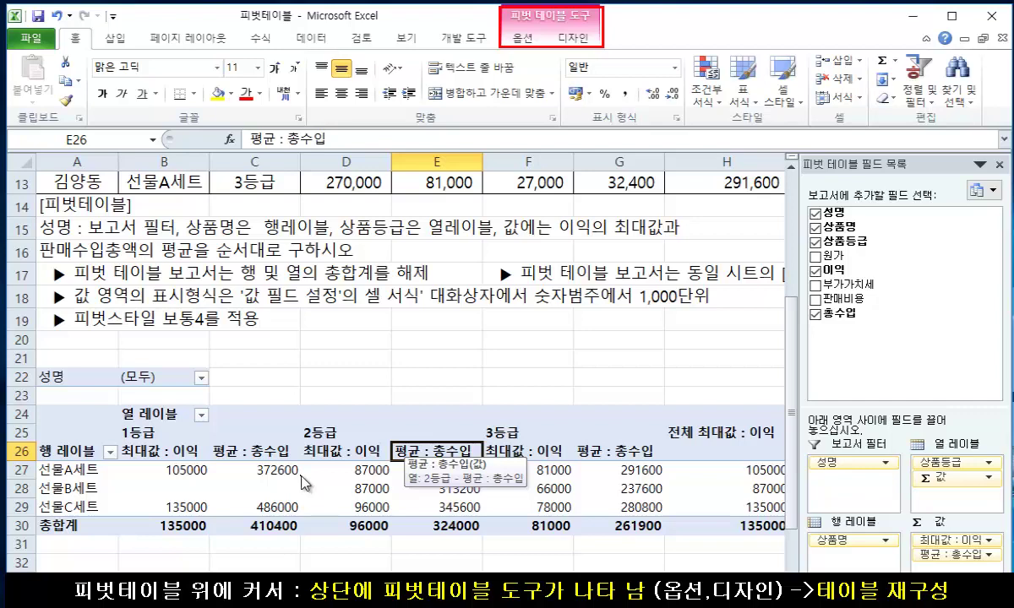
{"action": "left_click", "coordinate": [349, 478]}
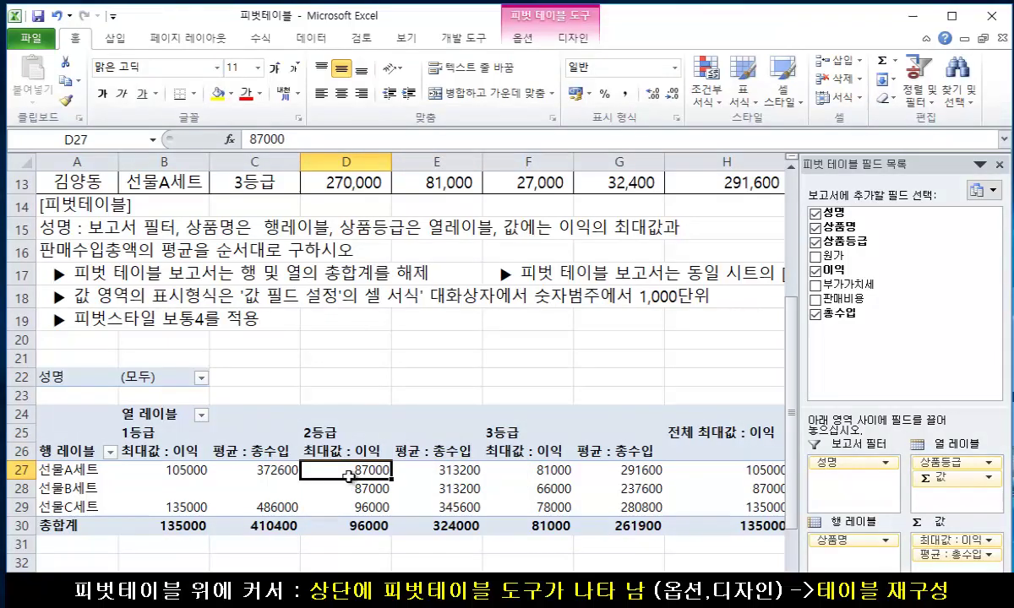
{"action": "left_click", "coordinate": [530, 41]}
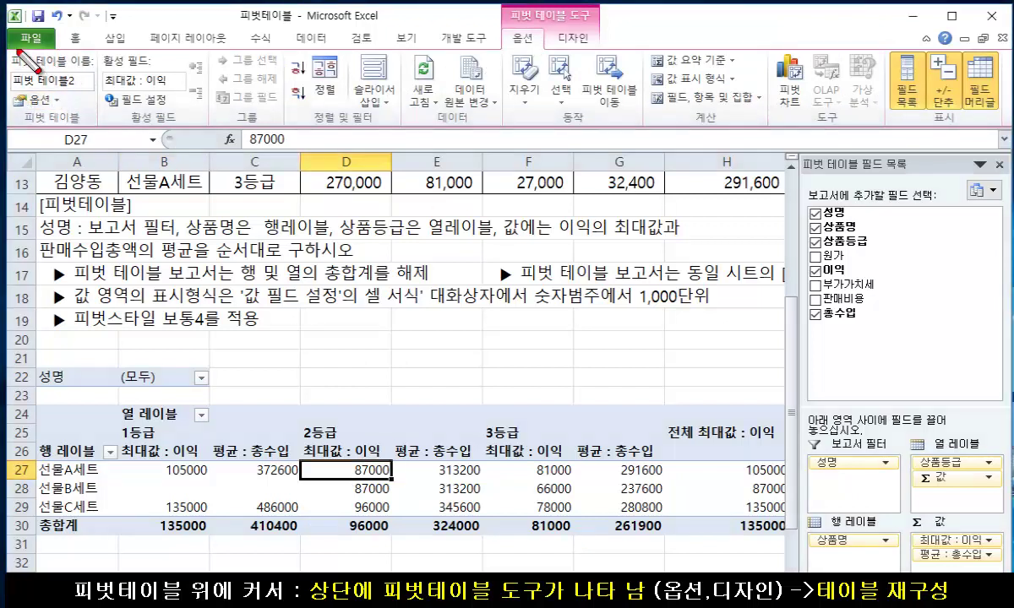
{"action": "mouse_move", "coordinate": [797, 116]}
{"action": "left_mouse_down"}
{"action": "mouse_move", "coordinate": [899, 119]}
{"action": "mouse_move", "coordinate": [899, 127]}
{"action": "left_mouse_up"}
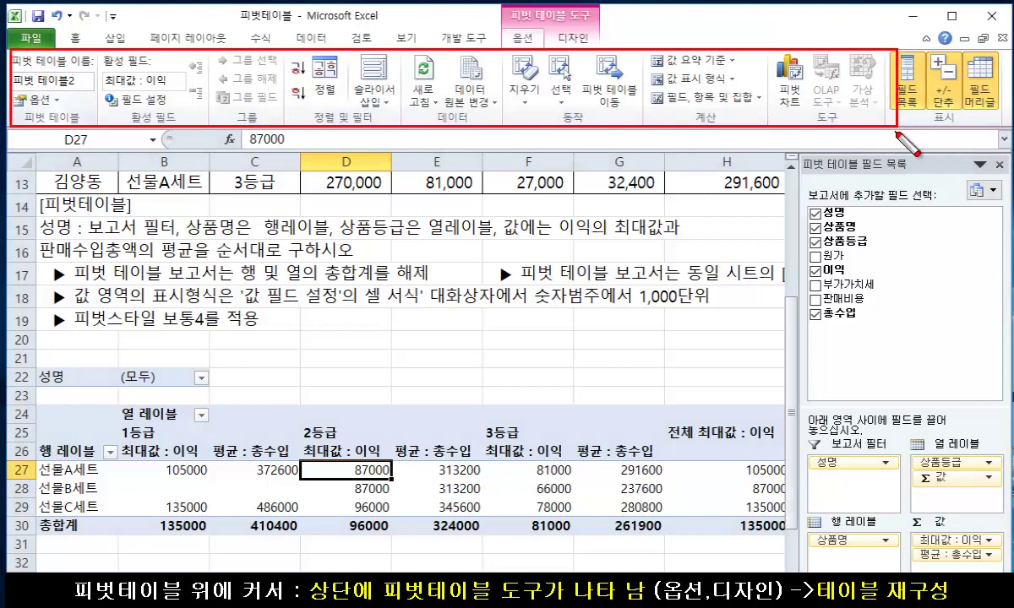
{"action": "key", "text": "Escape"}
{"action": "left_click", "coordinate": [572, 38]}
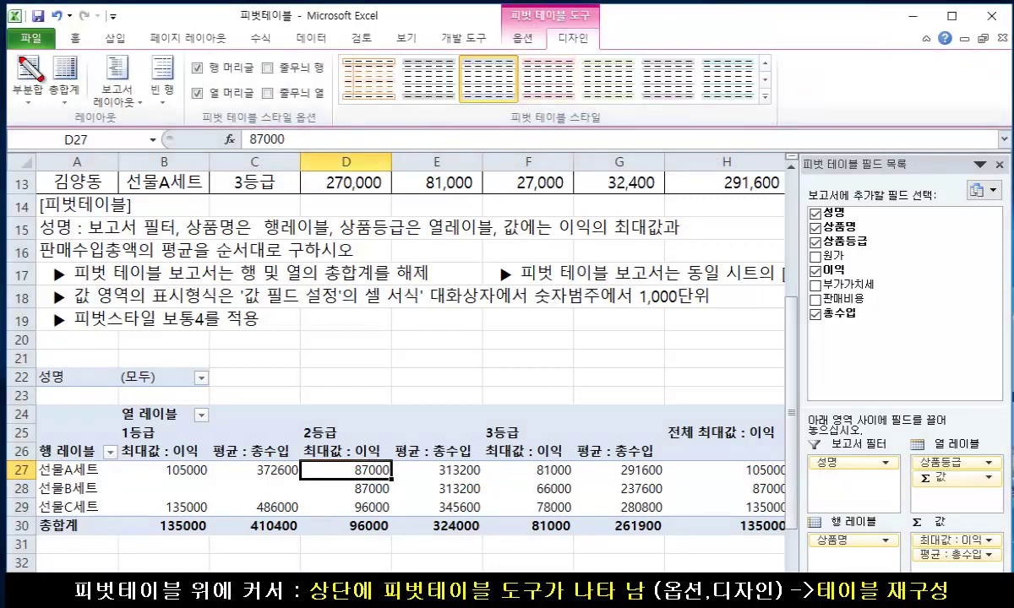
Turn off the pivot table's grand totals for both rows and columns
{"action": "mouse_move", "coordinate": [12, 51]}
{"action": "left_mouse_down"}
{"action": "mouse_move", "coordinate": [607, 157]}
{"action": "mouse_move", "coordinate": [780, 127]}
{"action": "left_mouse_up"}
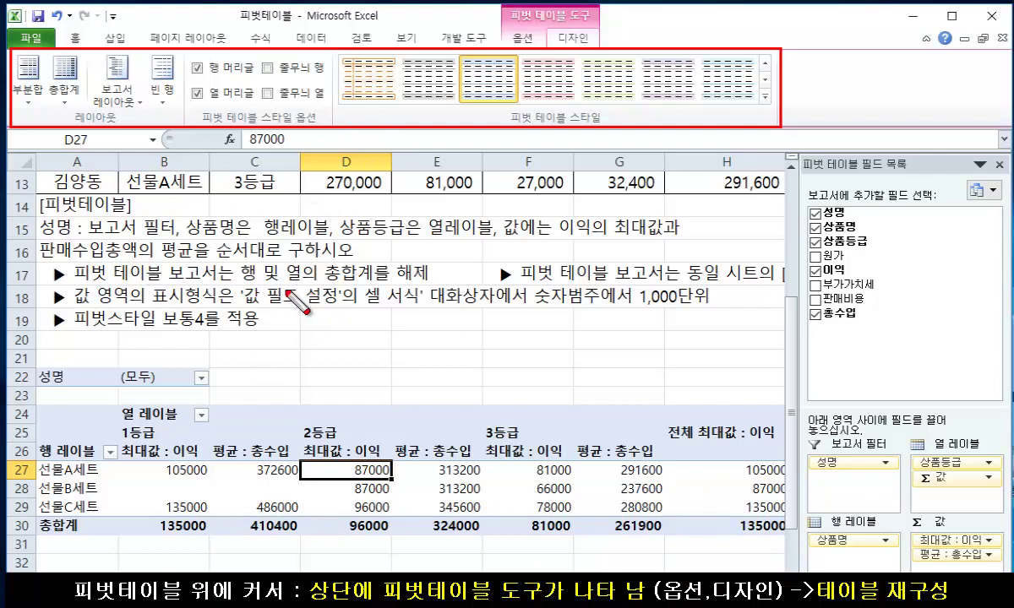
{"action": "mouse_move", "coordinate": [233, 263]}
{"action": "left_mouse_down"}
{"action": "mouse_move", "coordinate": [359, 267]}
{"action": "mouse_move", "coordinate": [439, 284]}
{"action": "left_mouse_up"}
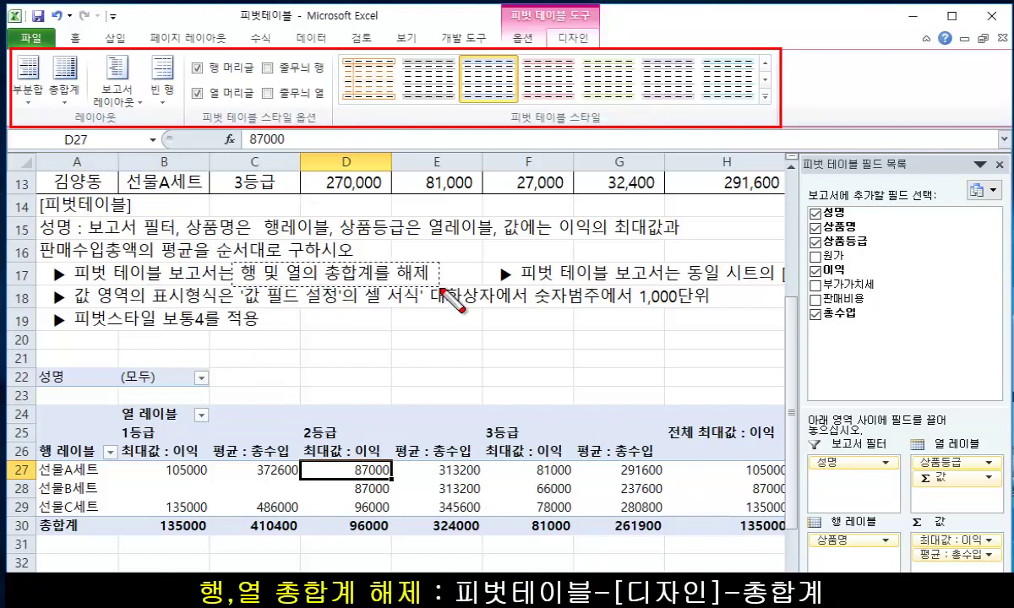
{"action": "key", "text": "Escape"}
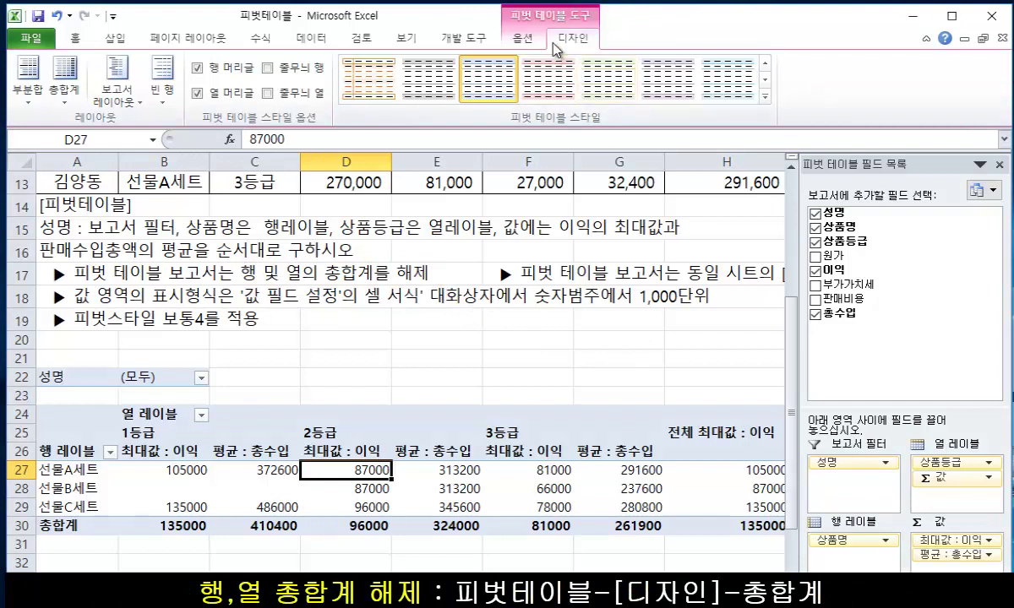
{"action": "left_click", "coordinate": [67, 100]}
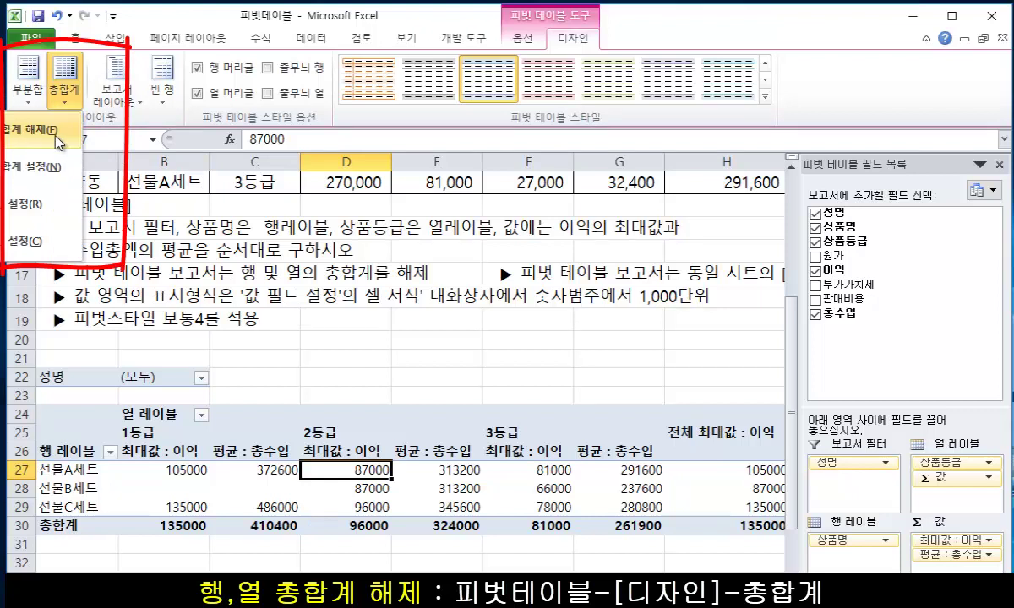
{"action": "left_click", "coordinate": [56, 137]}
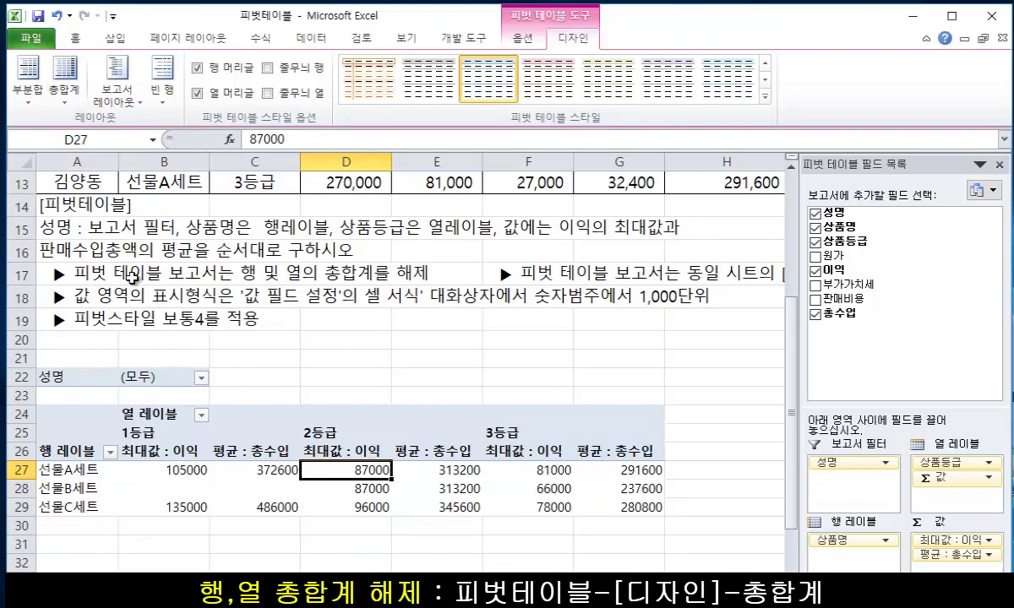
Turn the row and column grand totals back on, and switch them off again
{"action": "left_click", "coordinate": [71, 102]}
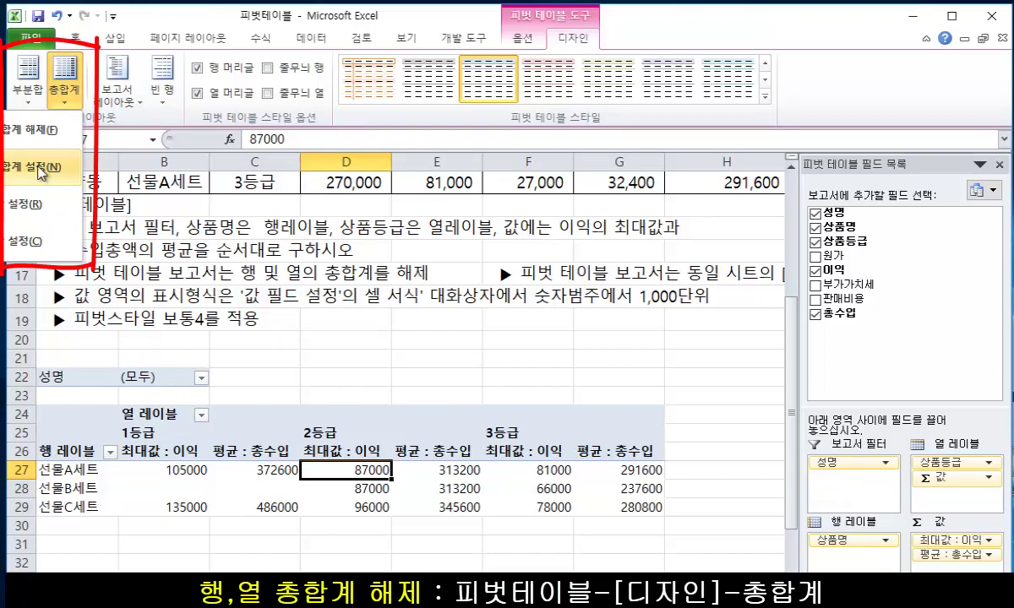
{"action": "left_click", "coordinate": [36, 166]}
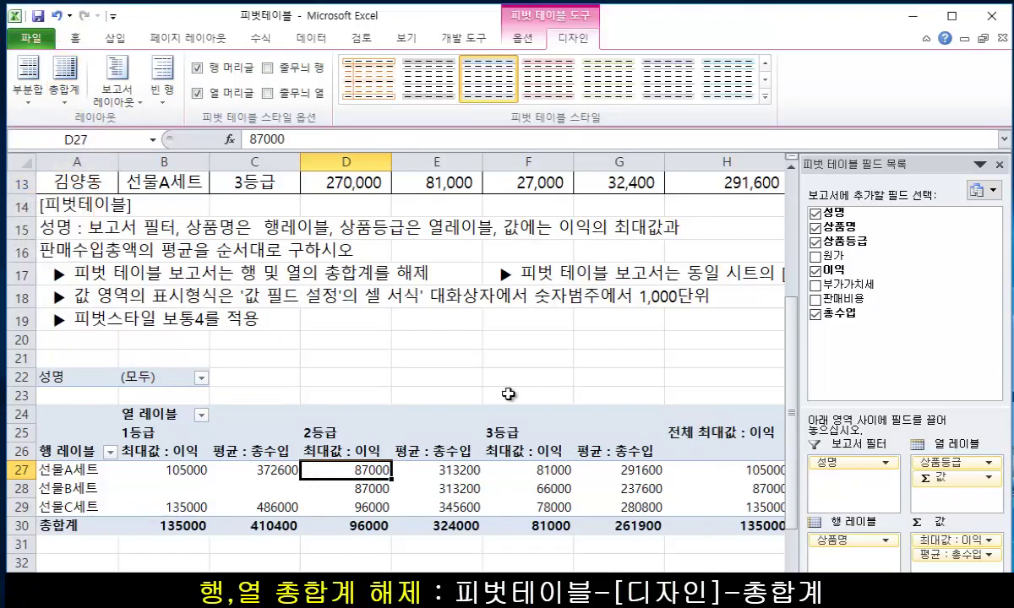
{"action": "left_click", "coordinate": [66, 103]}
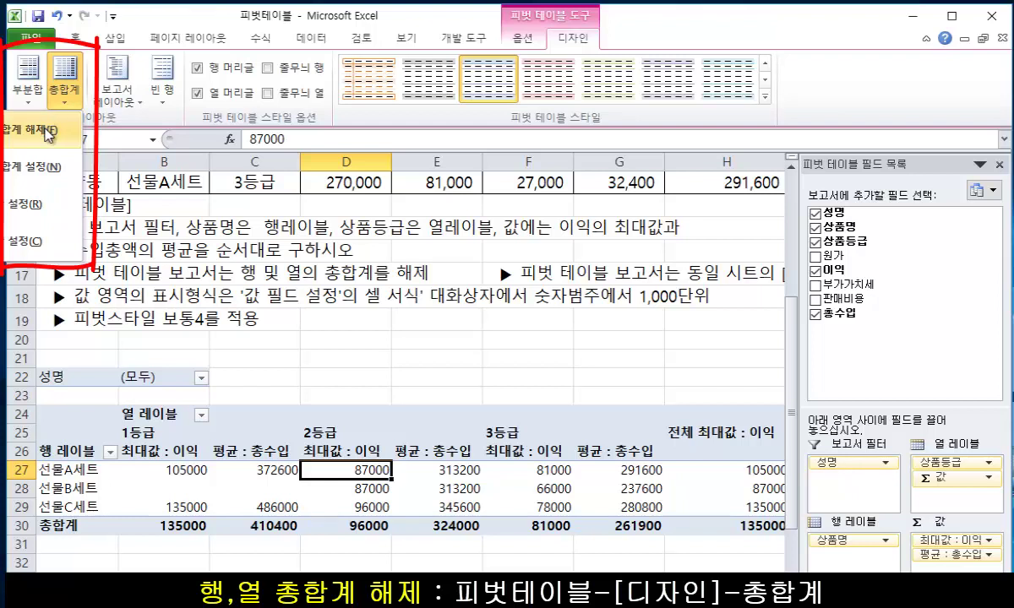
{"action": "left_click", "coordinate": [49, 131]}
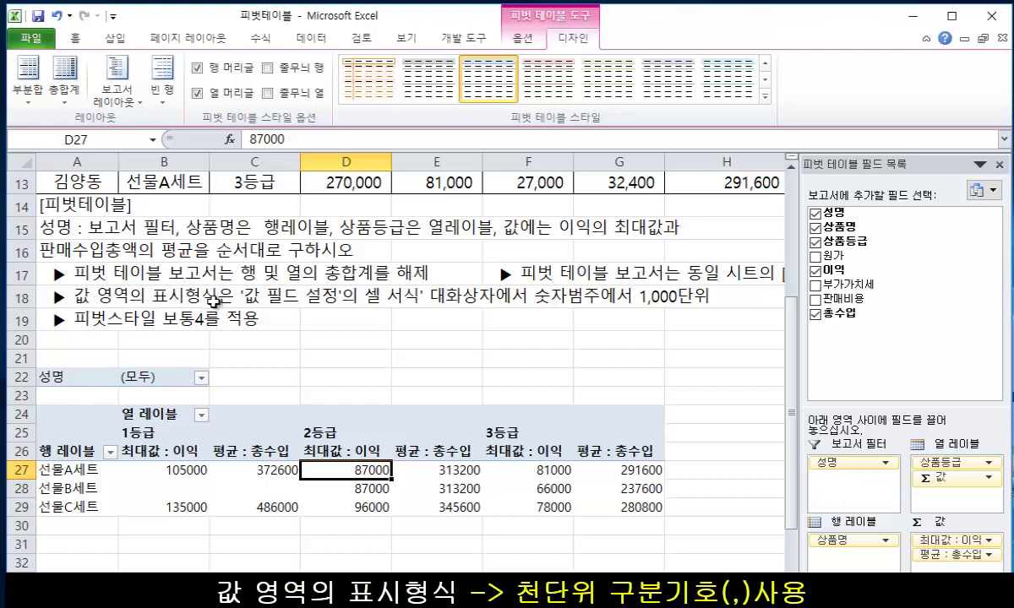
Format the 최대값 : 이익 values through the value field settings as 숫자 with the 1000 단위 구분 기호 enabled
{"action": "left_click_drag", "start_coordinate": [169, 469], "coordinate": [663, 508]}
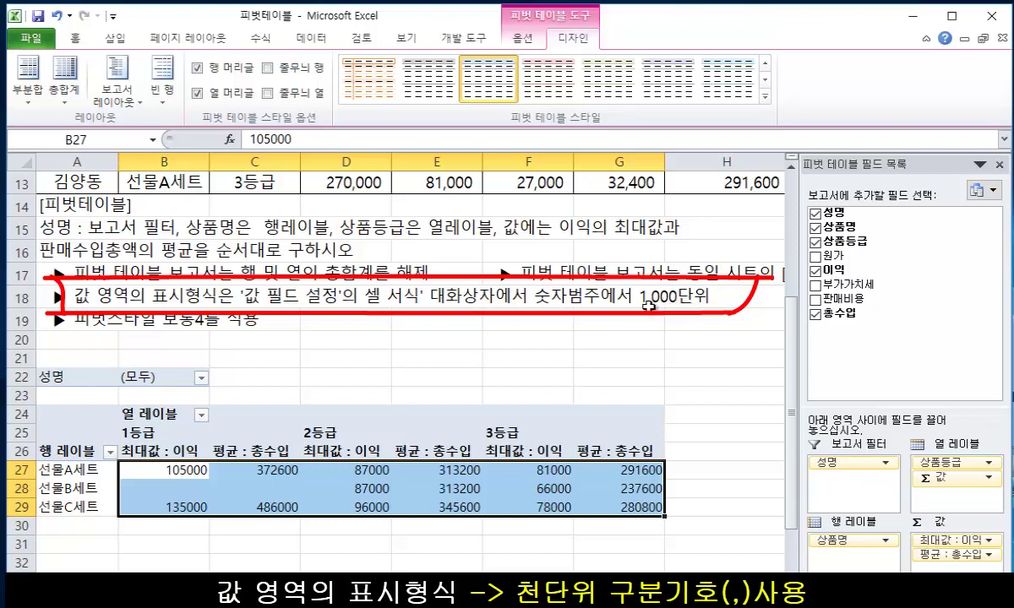
{"action": "left_click", "coordinate": [523, 38]}
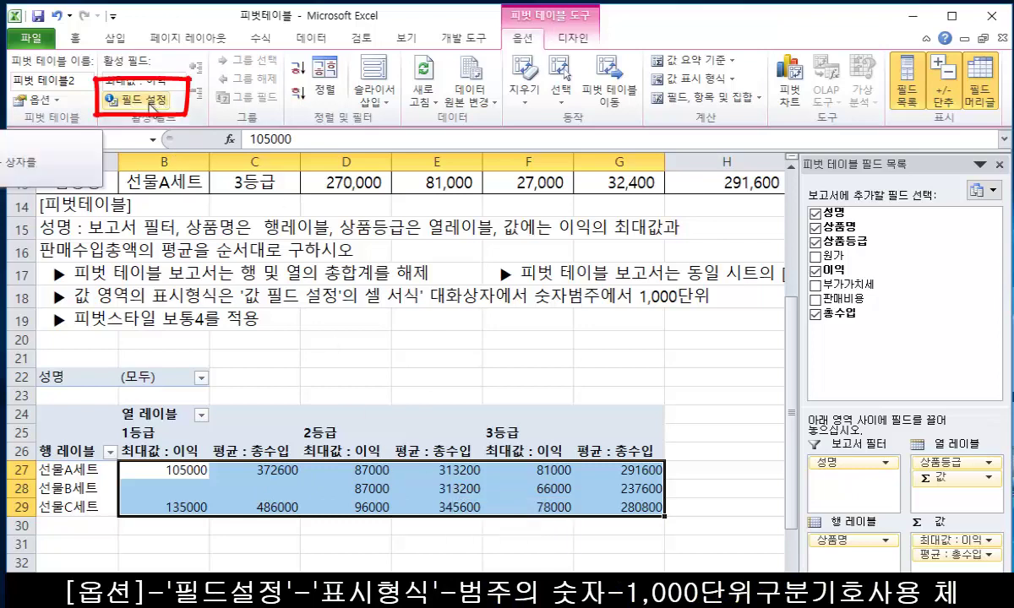
{"action": "left_click", "coordinate": [153, 107]}
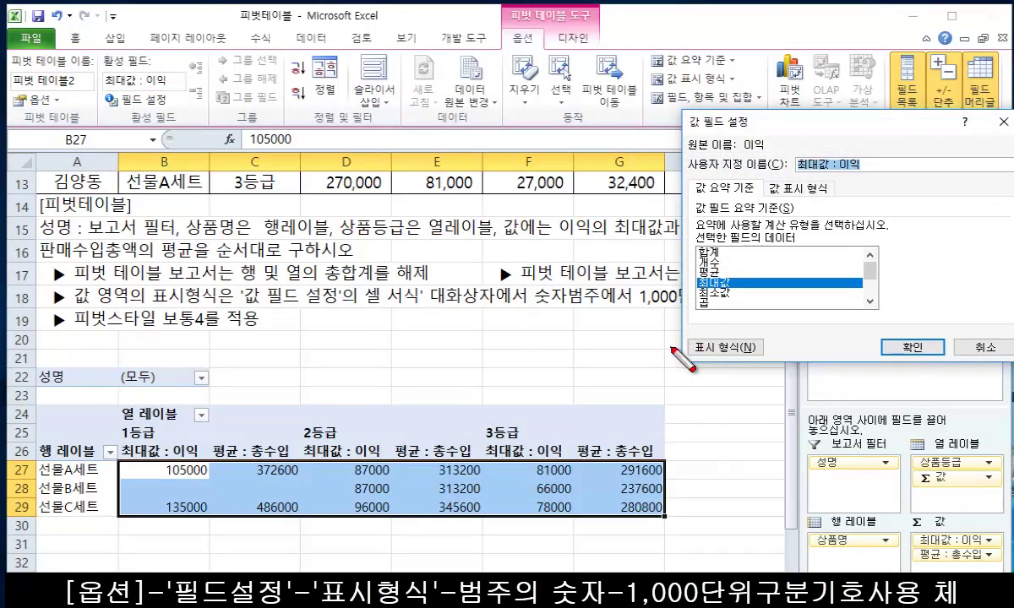
{"action": "left_click_drag", "start_coordinate": [677, 343], "coordinate": [795, 383]}
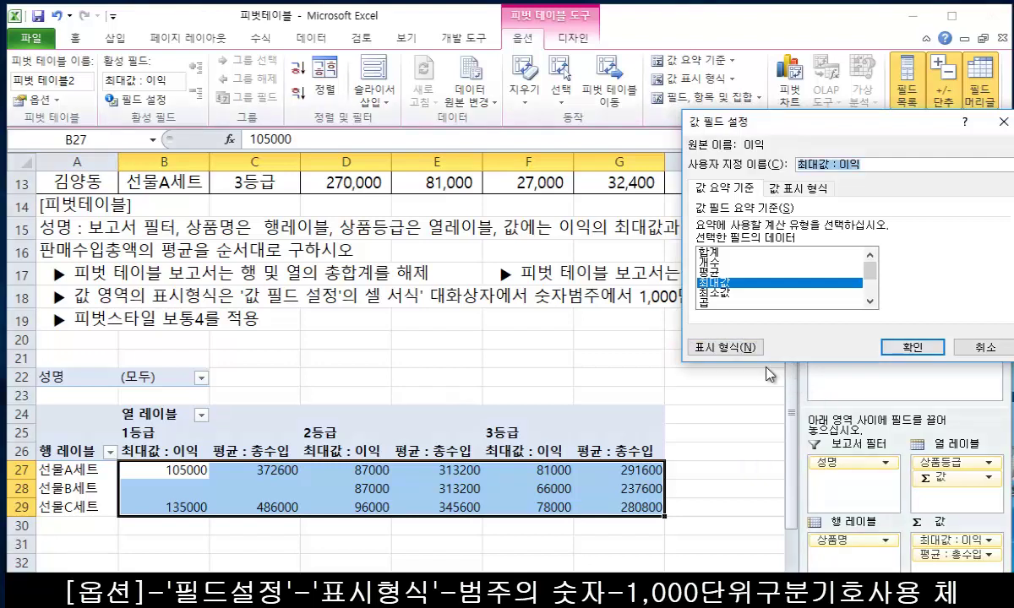
{"action": "left_click", "coordinate": [728, 348]}
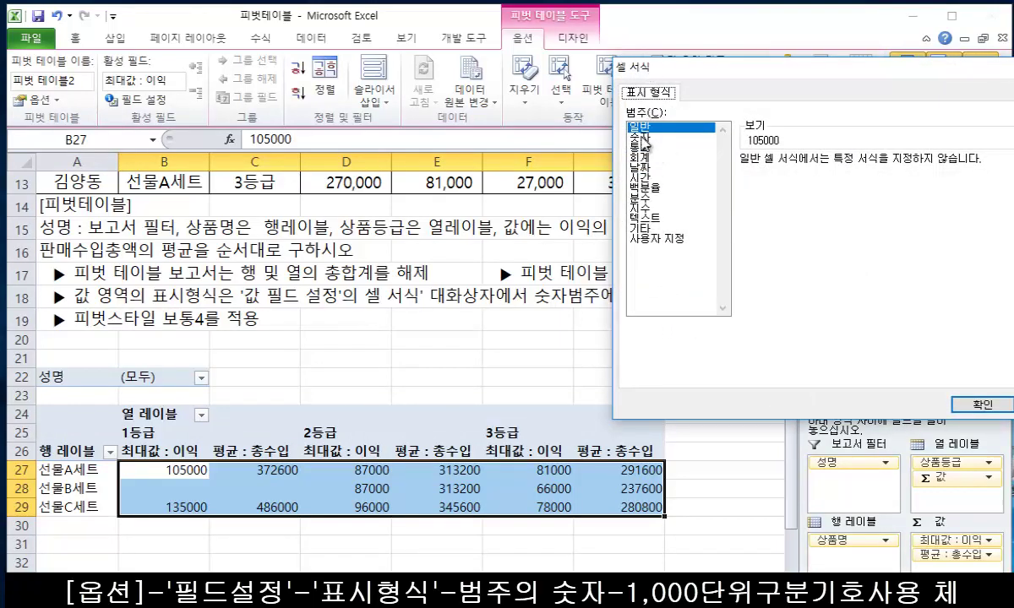
{"action": "left_click", "coordinate": [644, 137]}
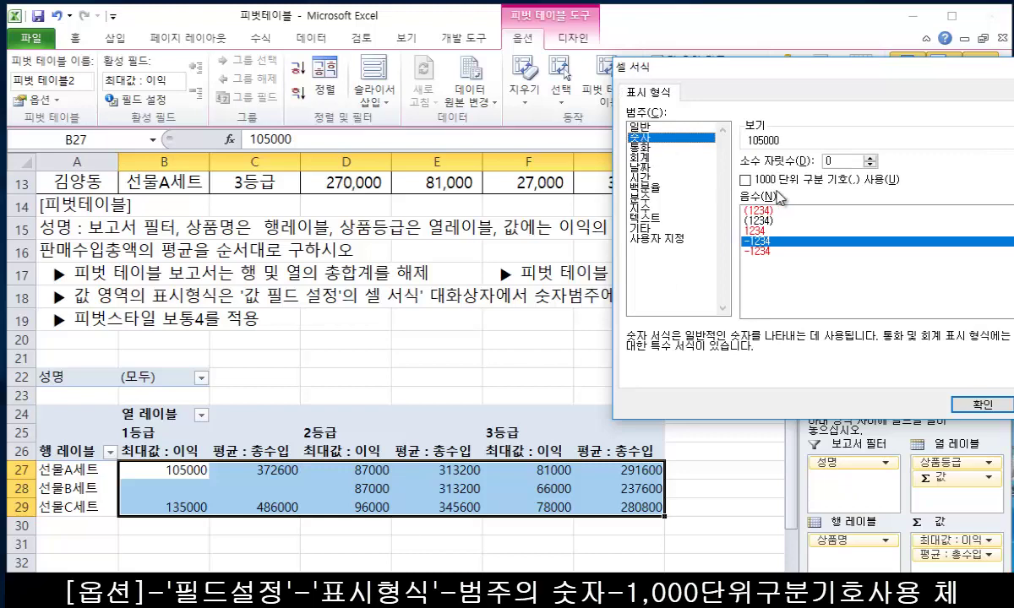
{"action": "left_click", "coordinate": [744, 180]}
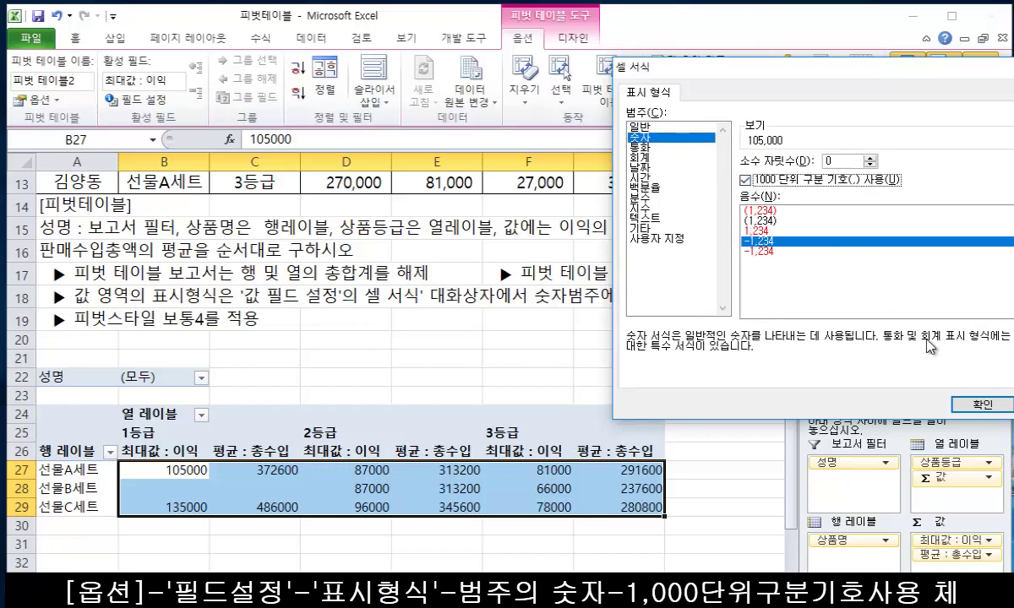
{"action": "left_click", "coordinate": [983, 406]}
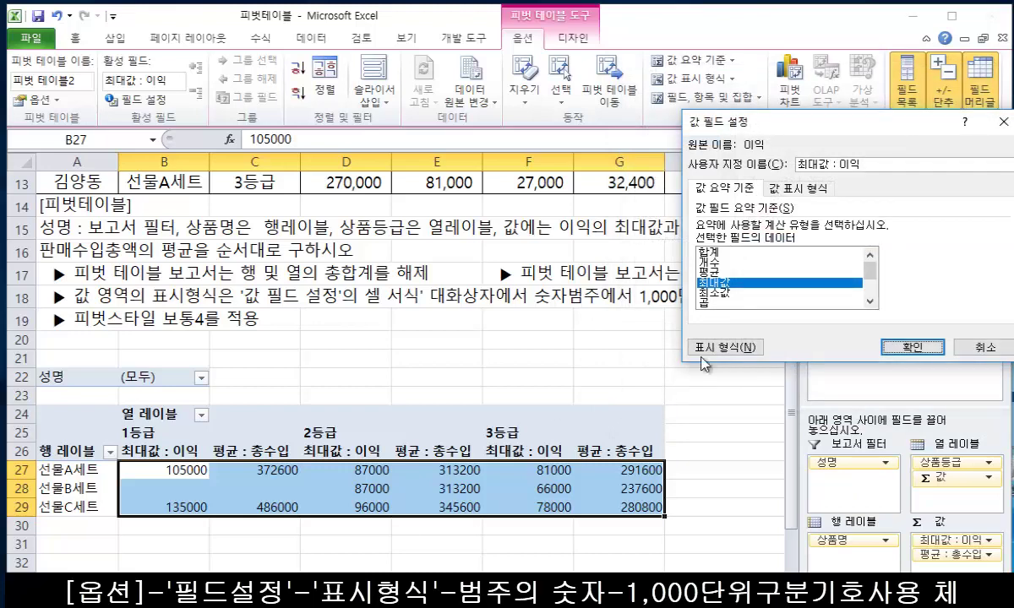
{"action": "left_click", "coordinate": [911, 347]}
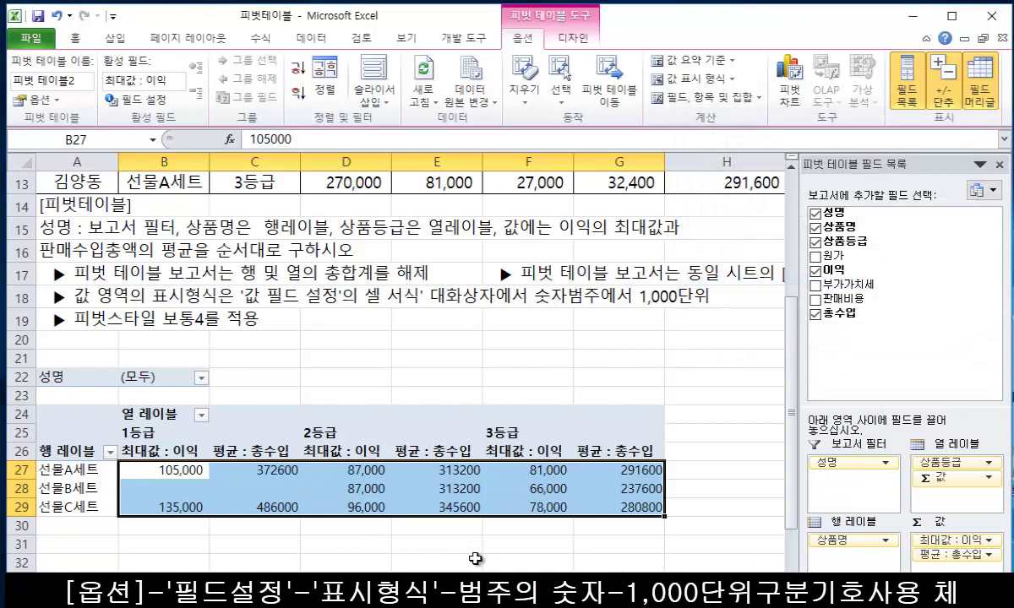
Give the 평균 : 총수입 values the same number format with a thousands separator
{"action": "left_click", "coordinate": [338, 562]}
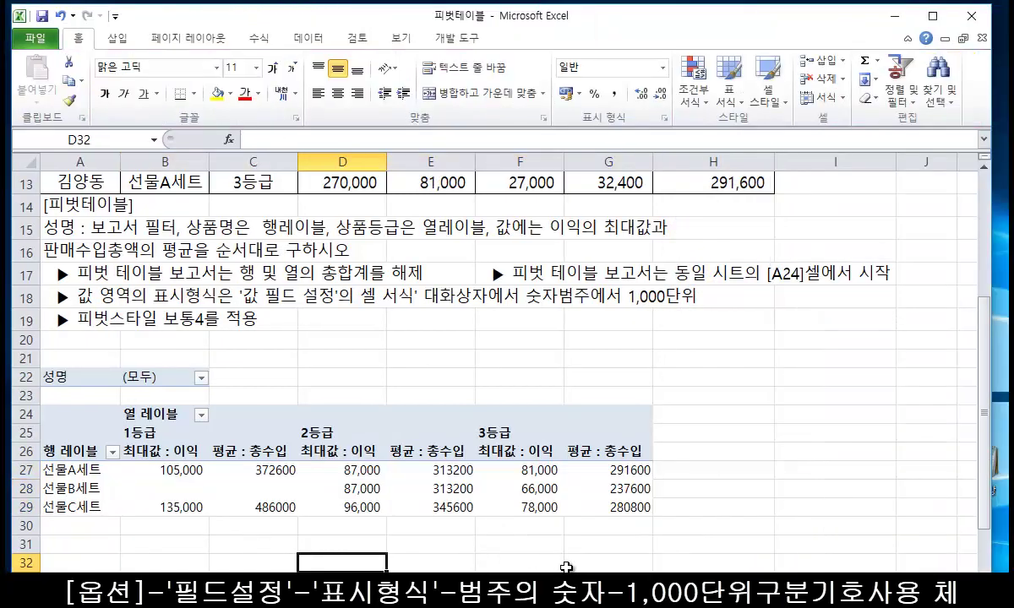
{"action": "left_click", "coordinate": [568, 564]}
{"action": "left_click", "coordinate": [267, 470]}
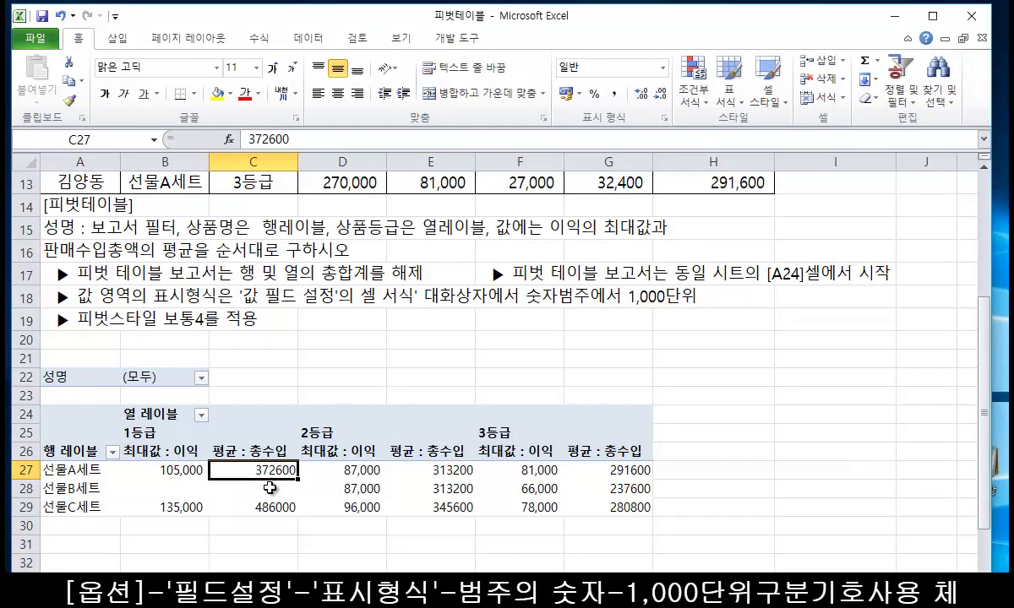
{"action": "key", "text": "ctrl+y"}
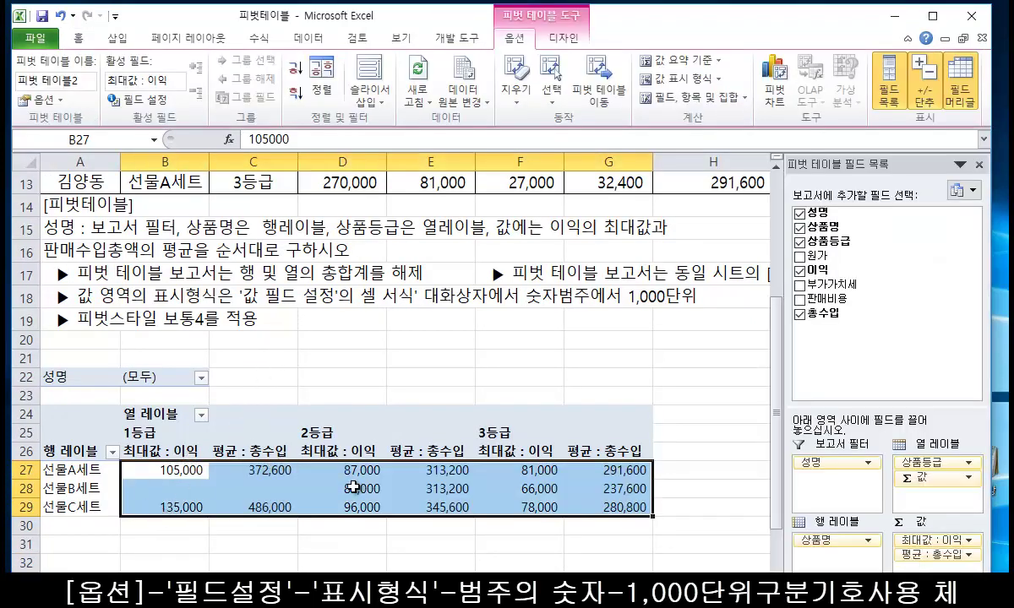
Review the number category and thousands separator setting in the value field settings of 최대값 : 이익
{"action": "left_click", "coordinate": [139, 99]}
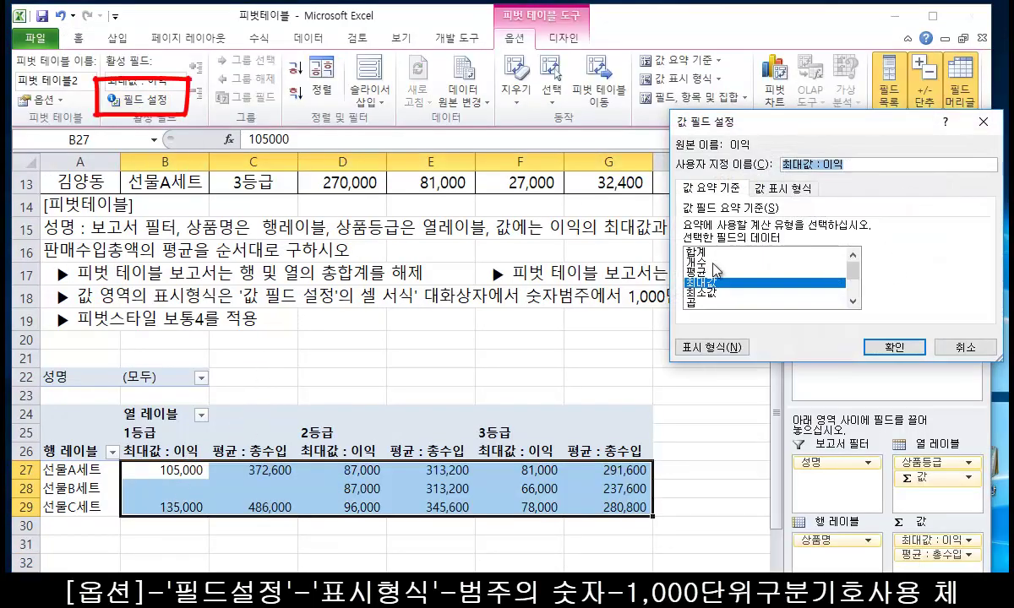
{"action": "left_click", "coordinate": [701, 350]}
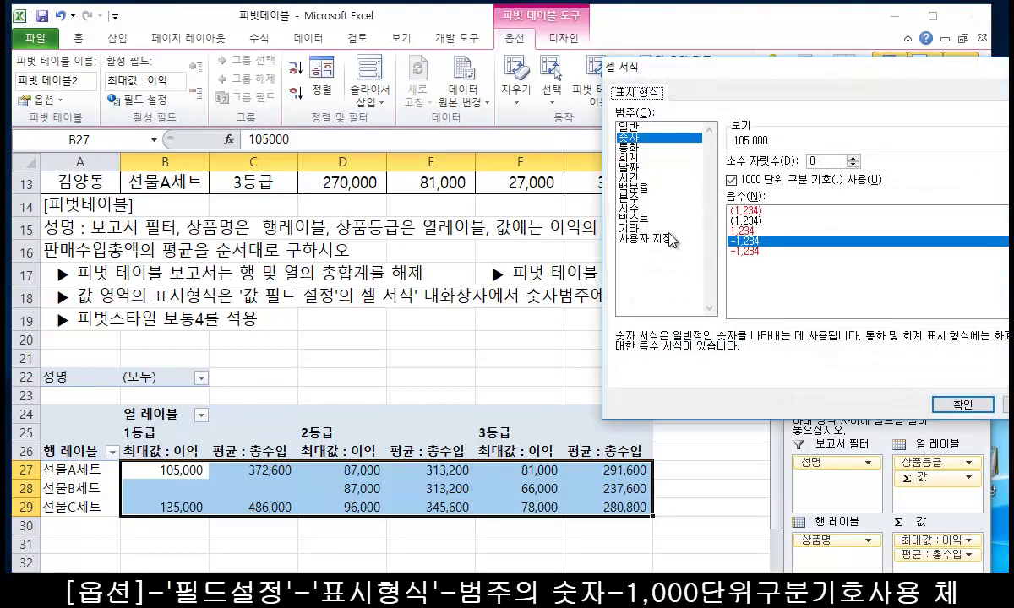
{"action": "left_click", "coordinate": [732, 180]}
{"action": "left_click", "coordinate": [963, 404]}
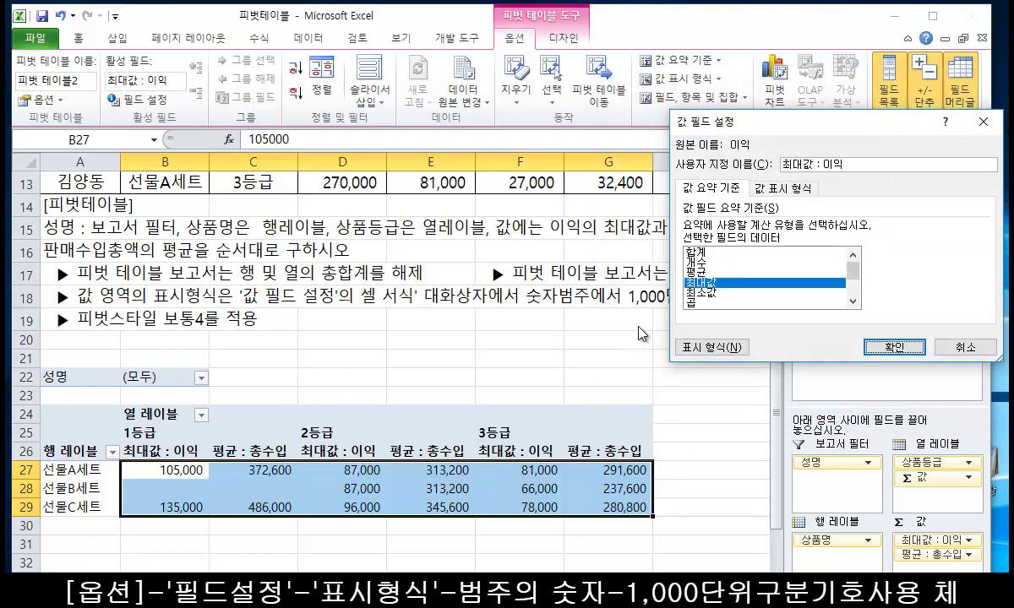
{"action": "left_click", "coordinate": [894, 347]}
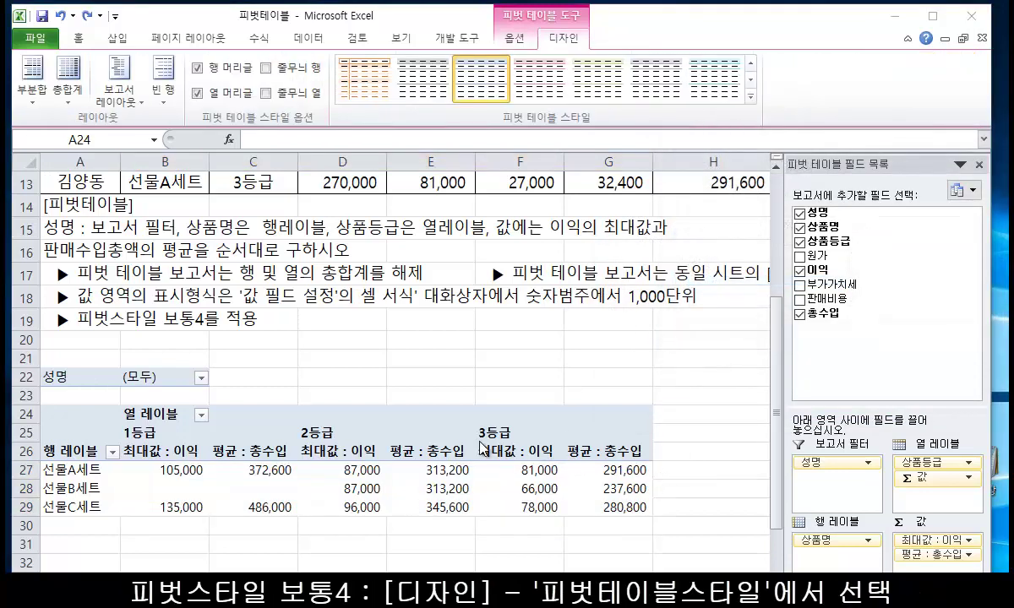
Apply the pivot table style 보통 4 to the report, following the instruction in A19
{"action": "left_click", "coordinate": [108, 328]}
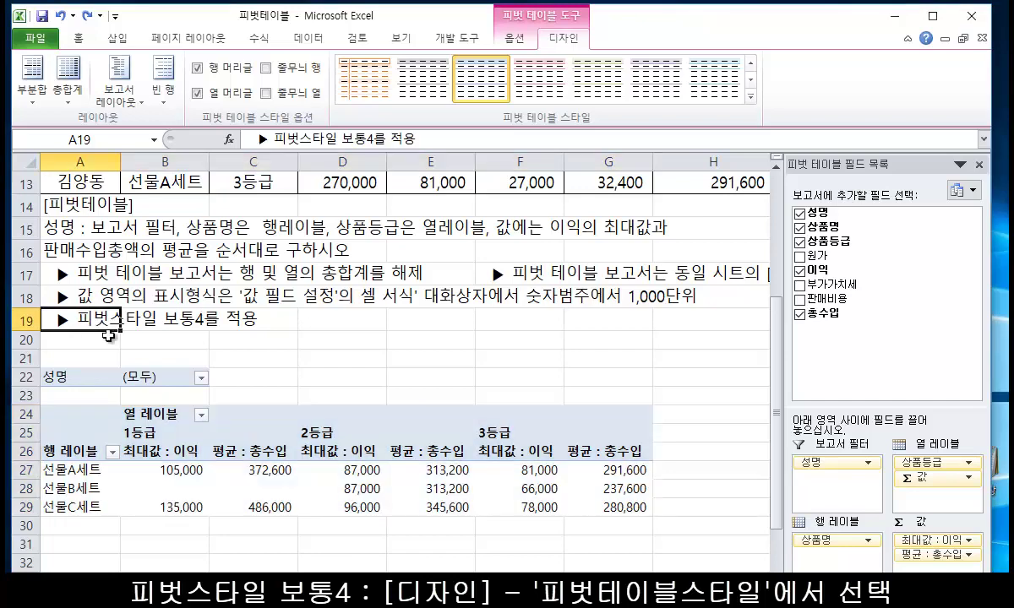
{"action": "left_click", "coordinate": [80, 470]}
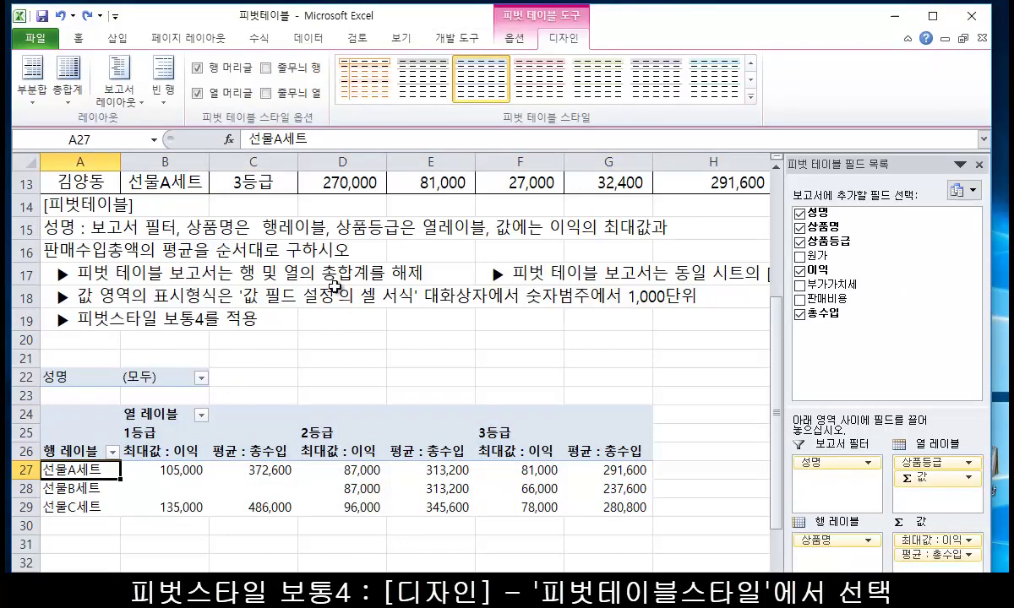
{"action": "mouse_move", "coordinate": [786, 55]}
{"action": "left_mouse_down"}
{"action": "mouse_move", "coordinate": [367, 67]}
{"action": "mouse_move", "coordinate": [484, 135]}
{"action": "mouse_move", "coordinate": [775, 135]}
{"action": "left_mouse_up"}
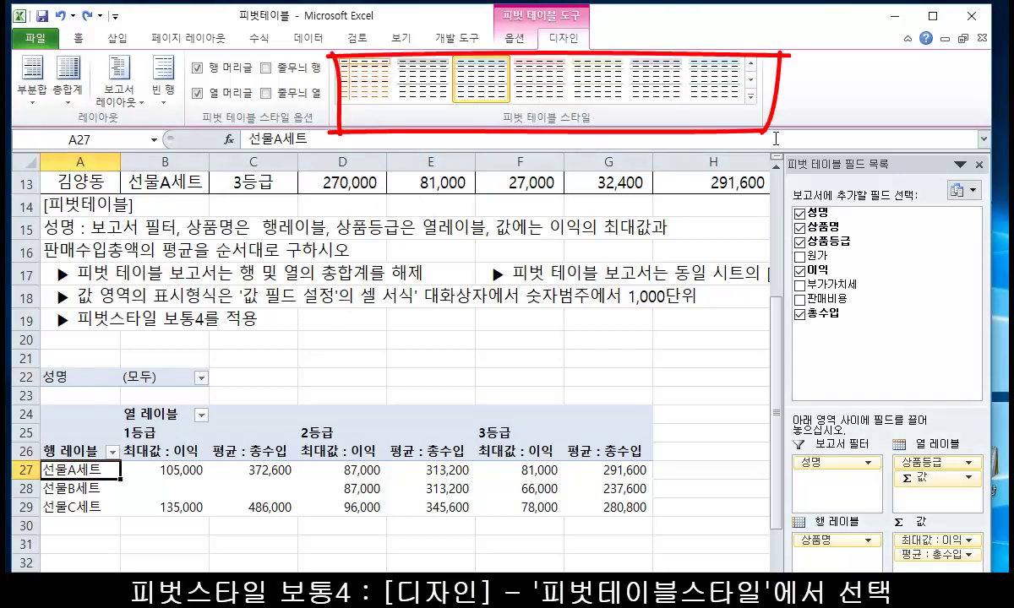
{"action": "left_click", "coordinate": [750, 97]}
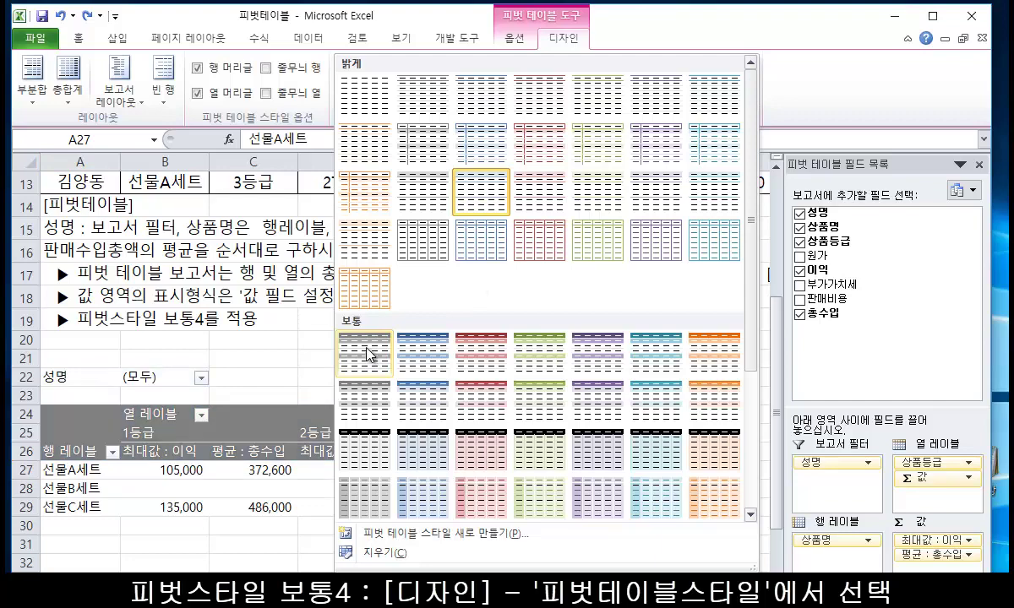
{"action": "left_click", "coordinate": [537, 352]}
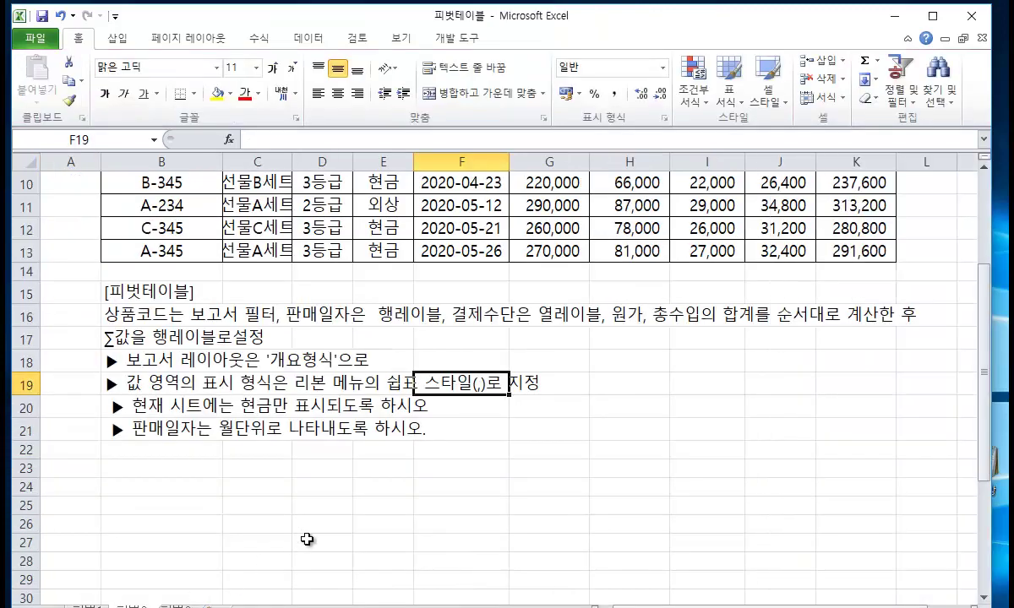
Narrow the 상품코드 column and widen the 상품명 column of the 상품 판매대금 현황 table to fit the product names
{"action": "scroll", "coordinate": [306, 538], "scroll_direction": "up", "scroll_amount": 3}
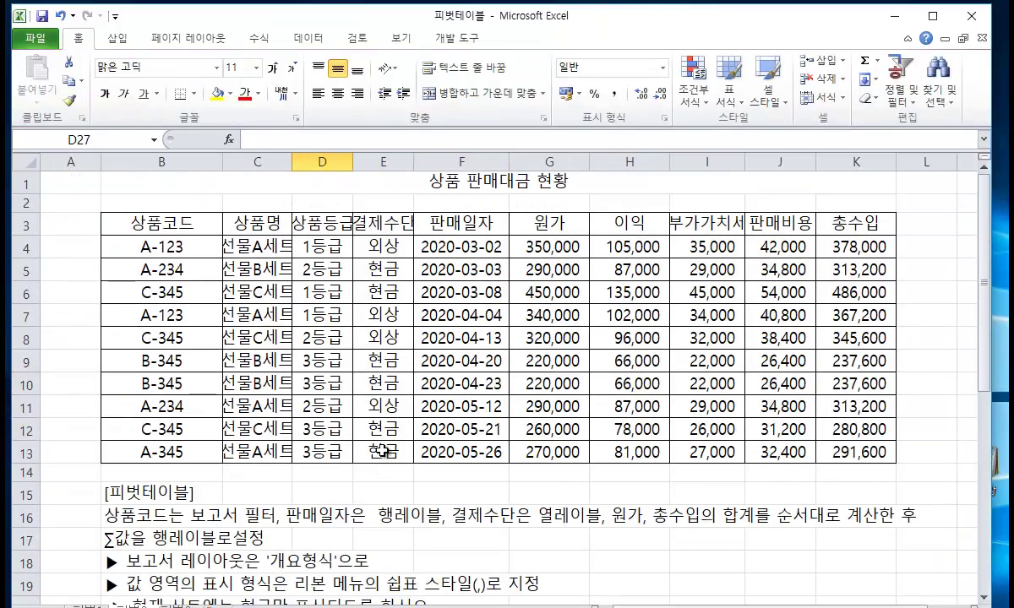
{"action": "left_click_drag", "start_coordinate": [224, 161], "coordinate": [193, 163]}
{"action": "left_click_drag", "start_coordinate": [265, 161], "coordinate": [284, 163]}
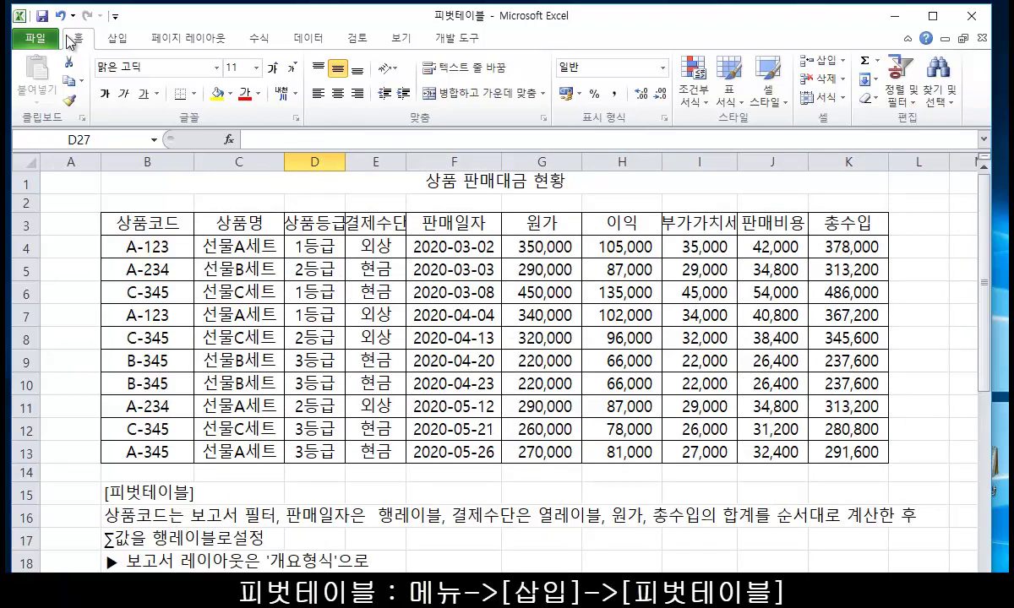
Start a new pivot table using the 상품 판매대금 현황 table range B3:K13 as its source data
{"action": "left_click", "coordinate": [118, 40]}
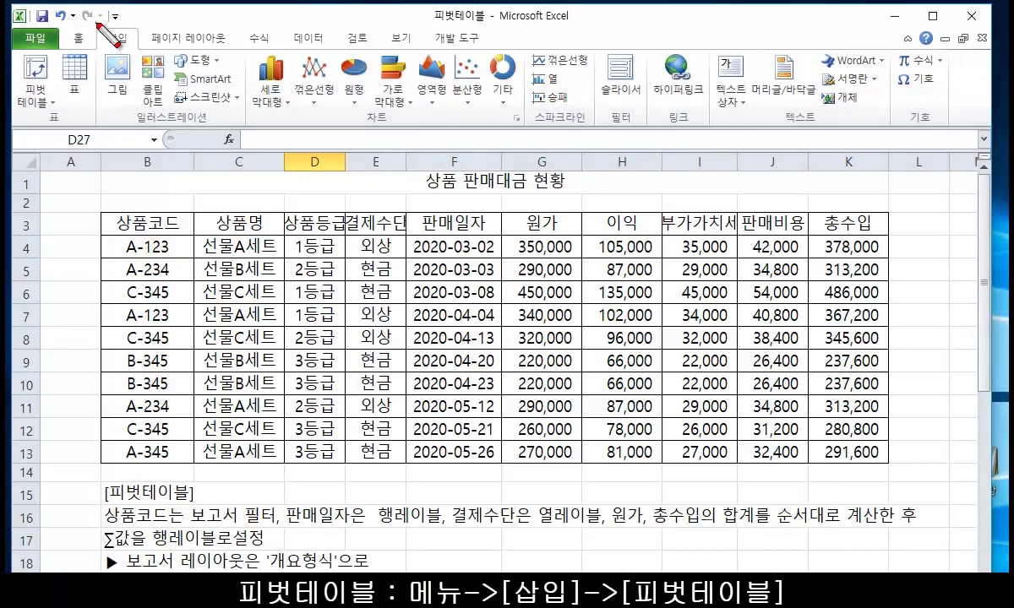
{"action": "left_click_drag", "start_coordinate": [98, 27], "coordinate": [134, 48]}
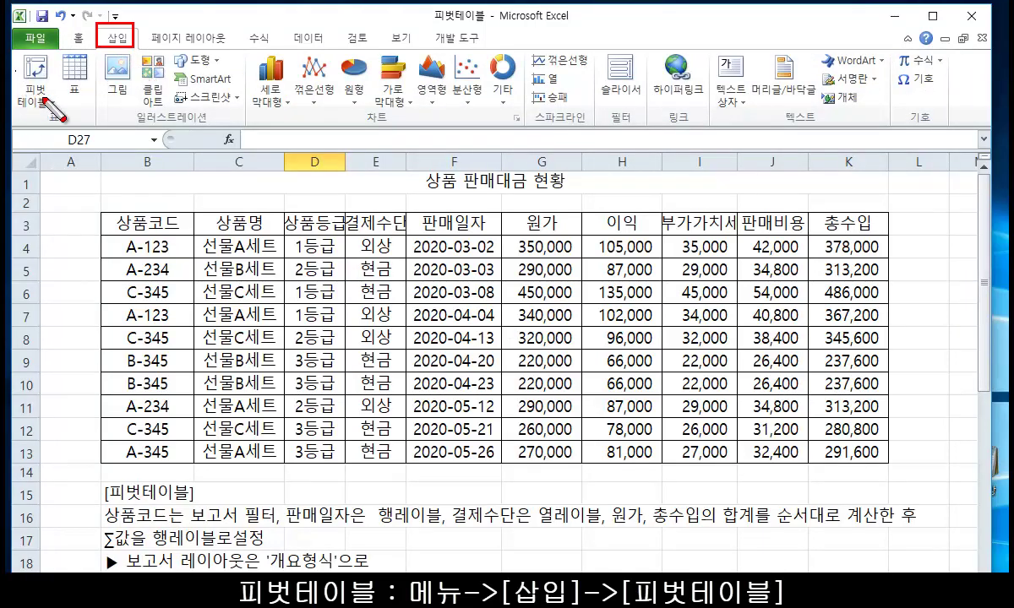
{"action": "left_click", "coordinate": [34, 98]}
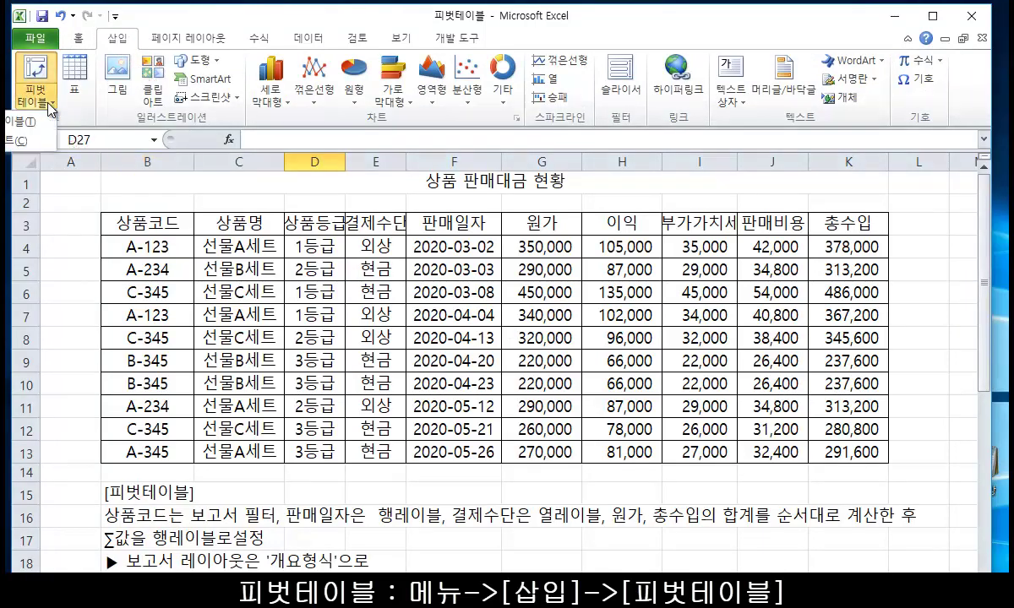
{"action": "left_click", "coordinate": [27, 125]}
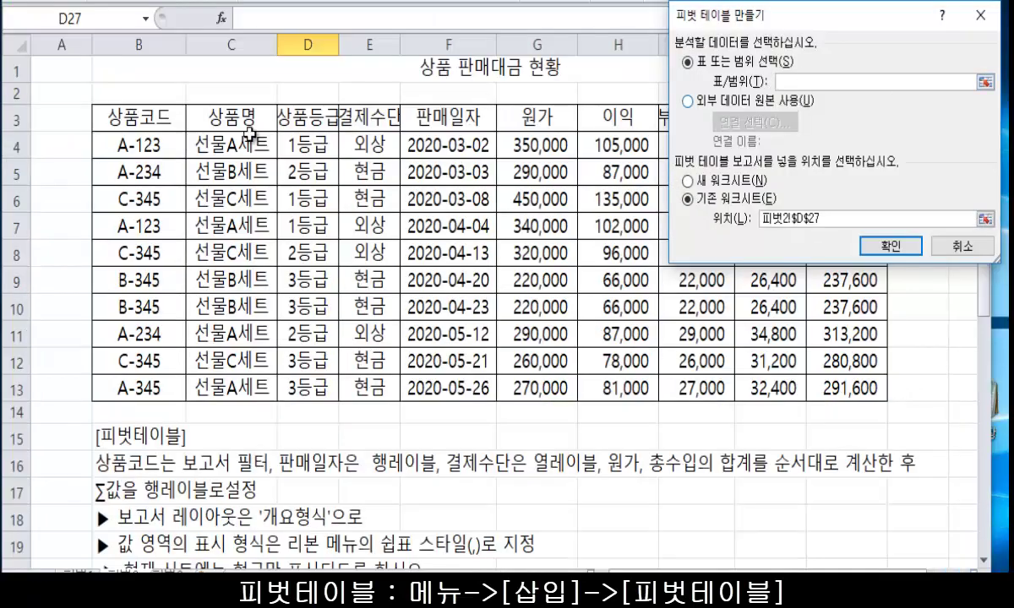
{"action": "left_click_drag", "start_coordinate": [104, 127], "coordinate": [845, 387]}
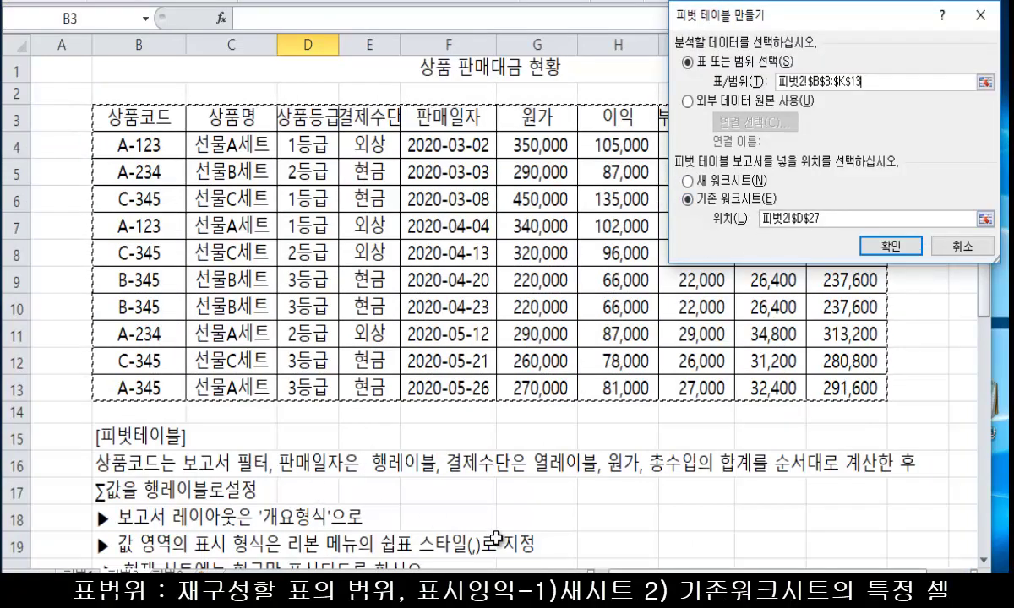
Set the pivot table's location to cell A25 of the existing worksheet 피벗2 and create it
{"action": "scroll", "coordinate": [476, 488], "scroll_direction": "down", "scroll_amount": 1}
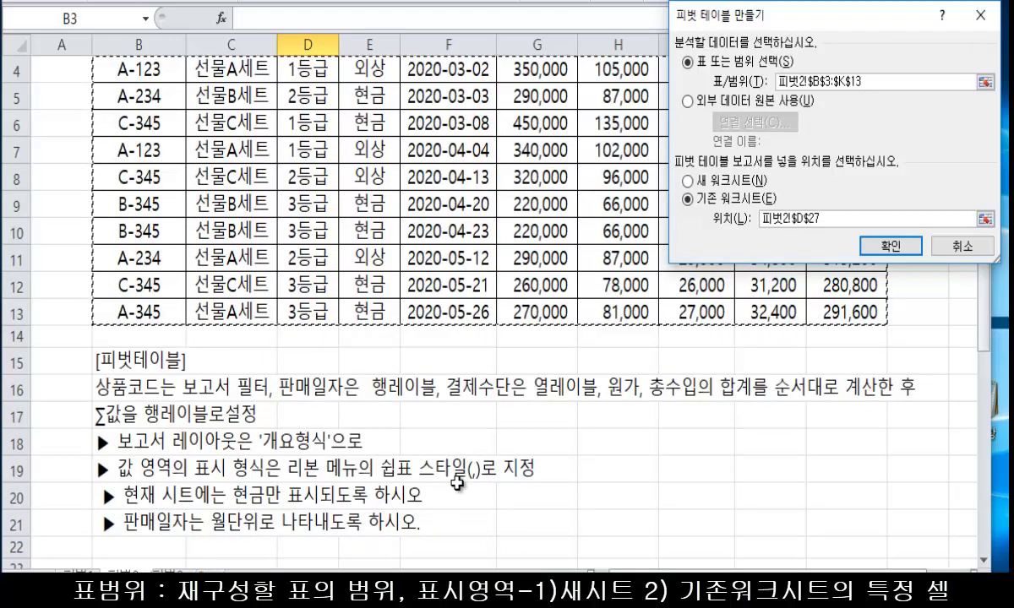
{"action": "scroll", "coordinate": [212, 496], "scroll_direction": "down", "scroll_amount": 1}
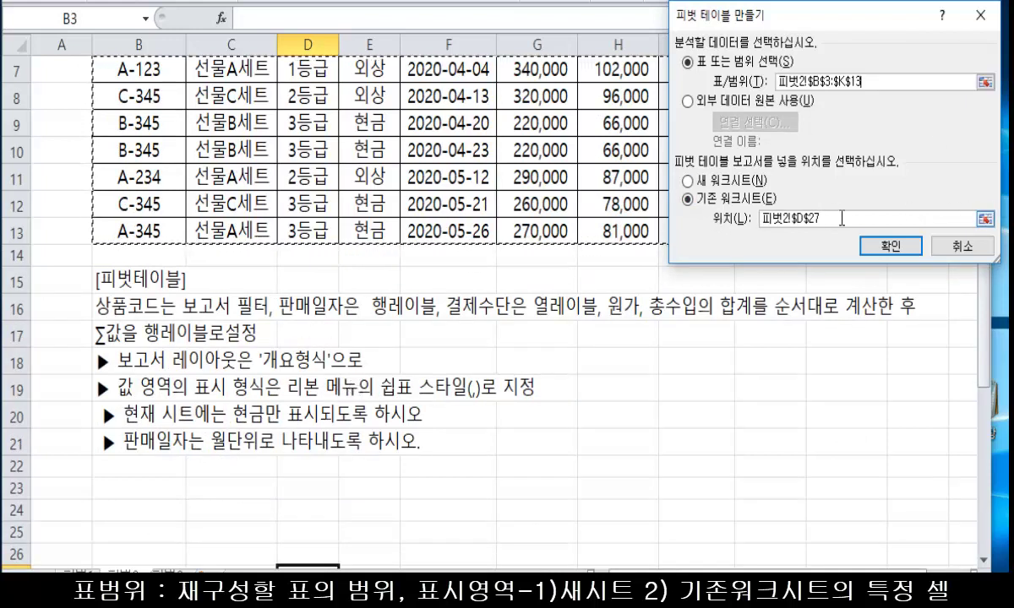
{"action": "left_click", "coordinate": [716, 224]}
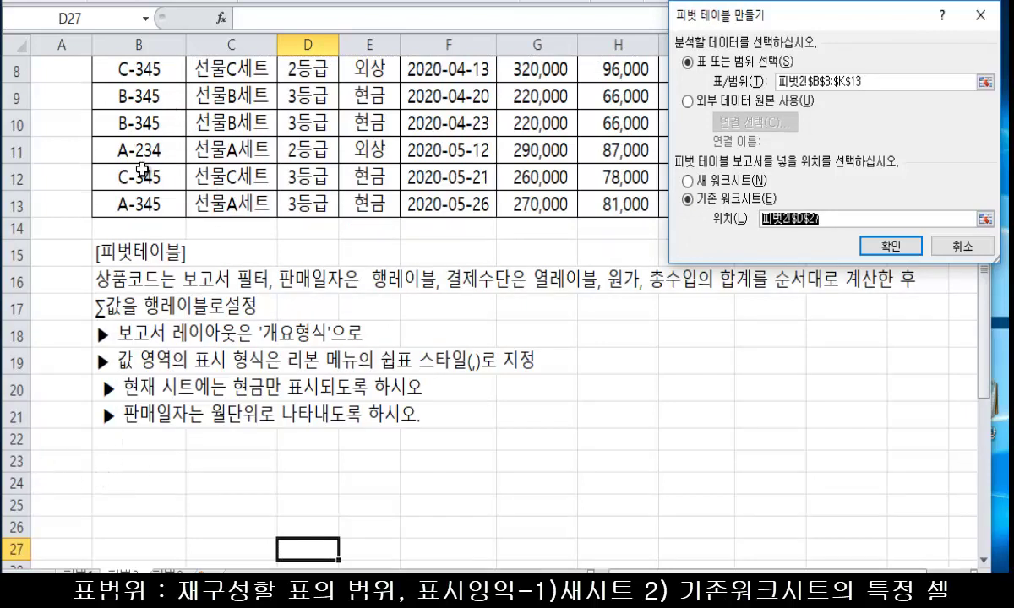
{"action": "left_click", "coordinate": [66, 502]}
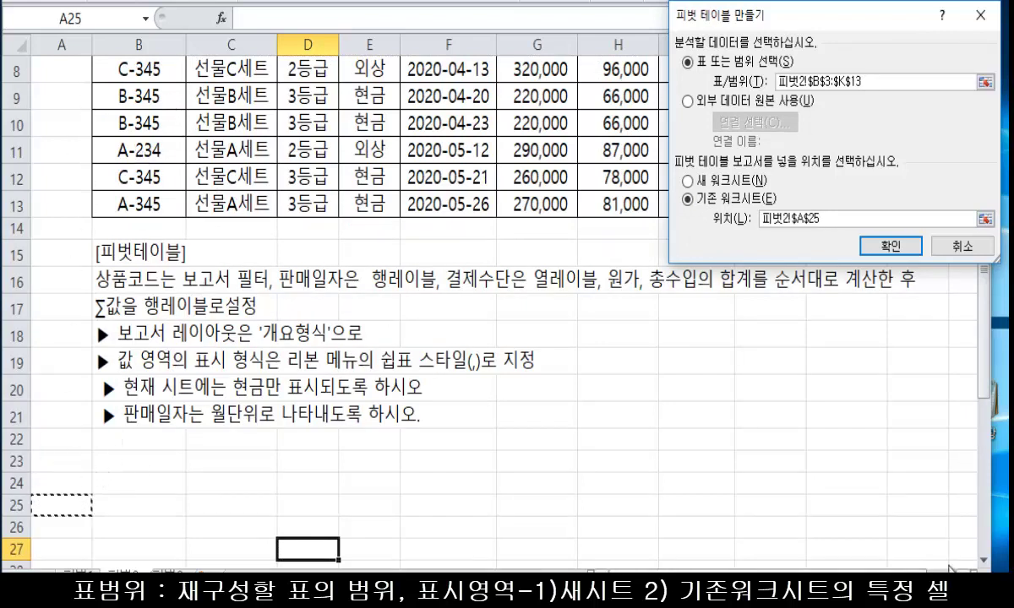
{"action": "left_click", "coordinate": [892, 251]}
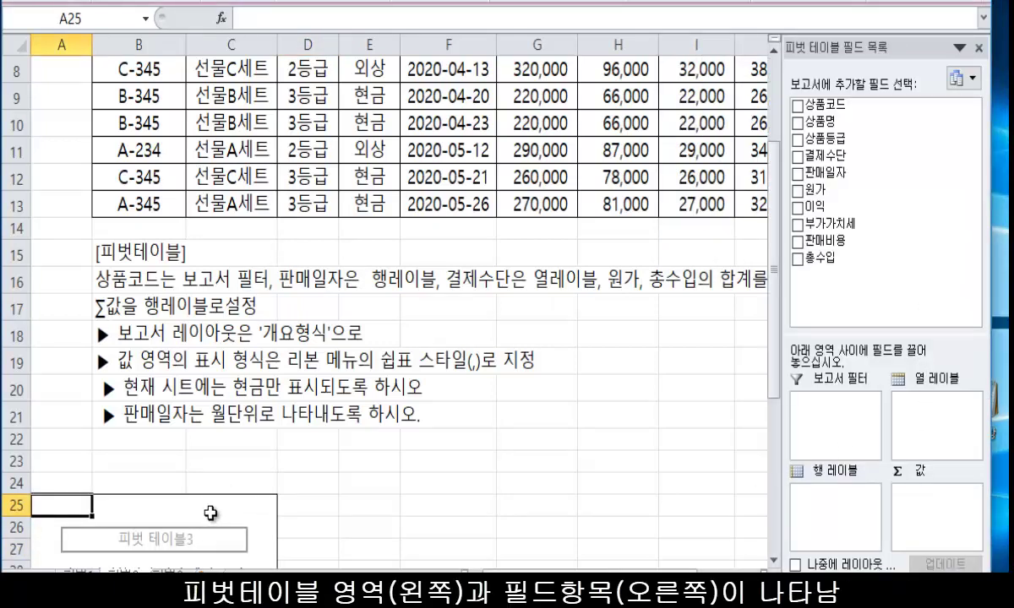
Assign 상품코드 as the report filter, 판매일자 as the row label and 결제수단 as the column label
{"action": "left_click", "coordinate": [211, 514]}
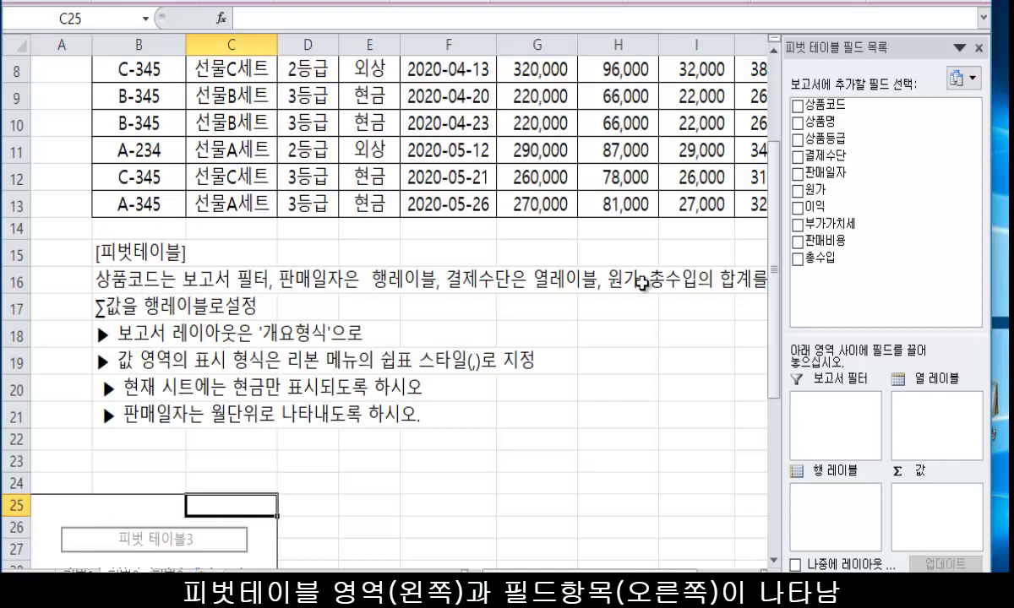
{"action": "left_click_drag", "start_coordinate": [826, 108], "coordinate": [845, 422]}
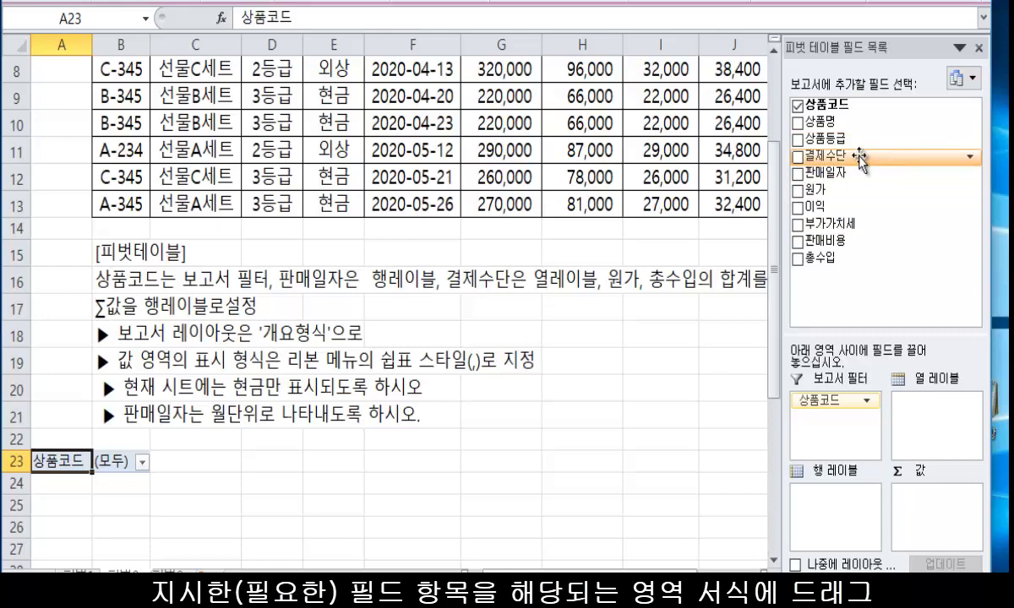
{"action": "left_click", "coordinate": [798, 175]}
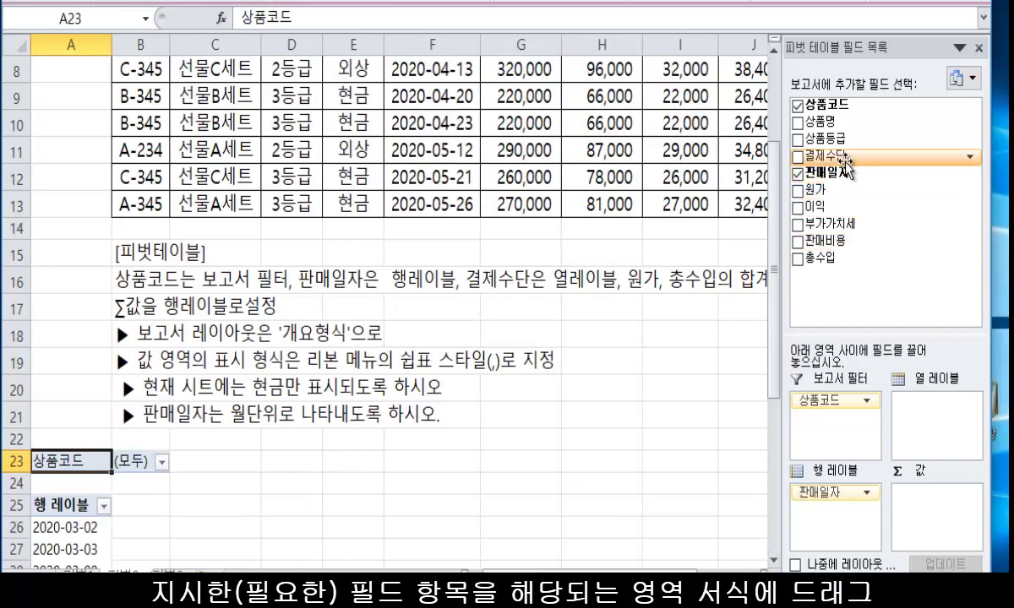
{"action": "left_click_drag", "start_coordinate": [841, 165], "coordinate": [903, 414]}
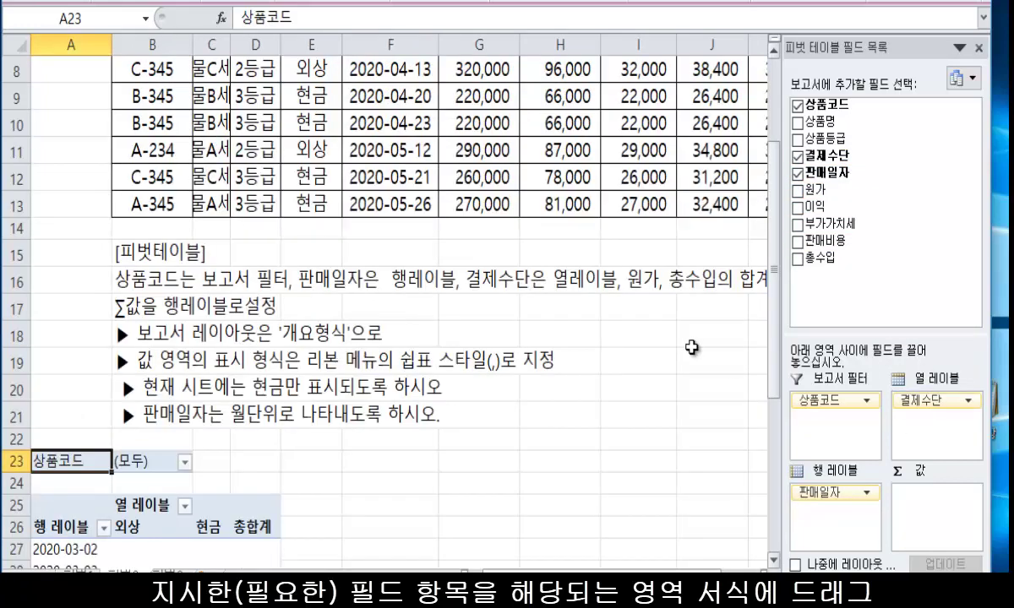
Add 원가 and 총수입 to the pivot table's values as sums, in that order
{"action": "left_click_drag", "start_coordinate": [553, 577], "coordinate": [581, 576]}
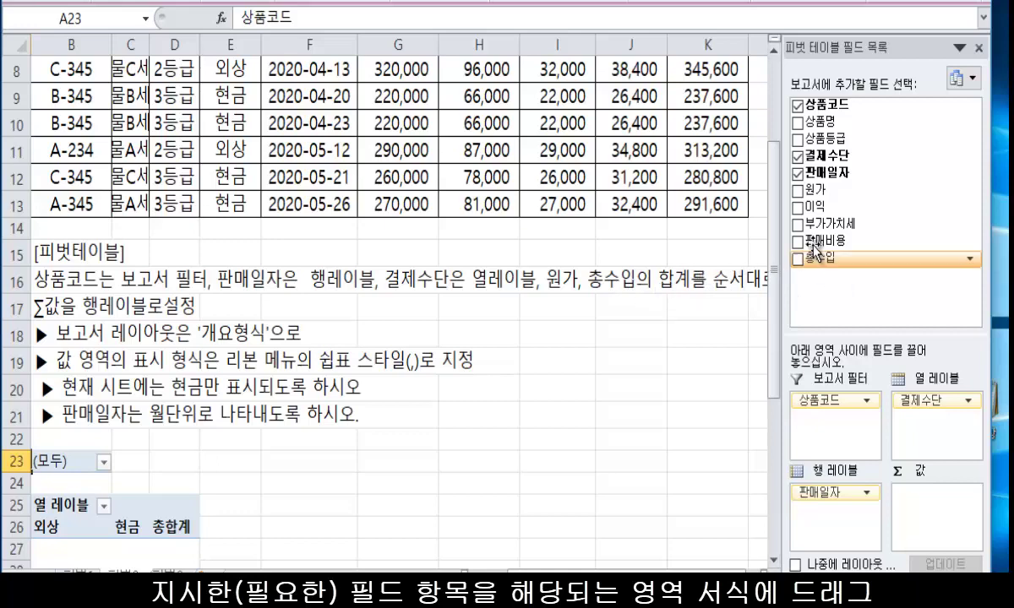
{"action": "left_click", "coordinate": [797, 190]}
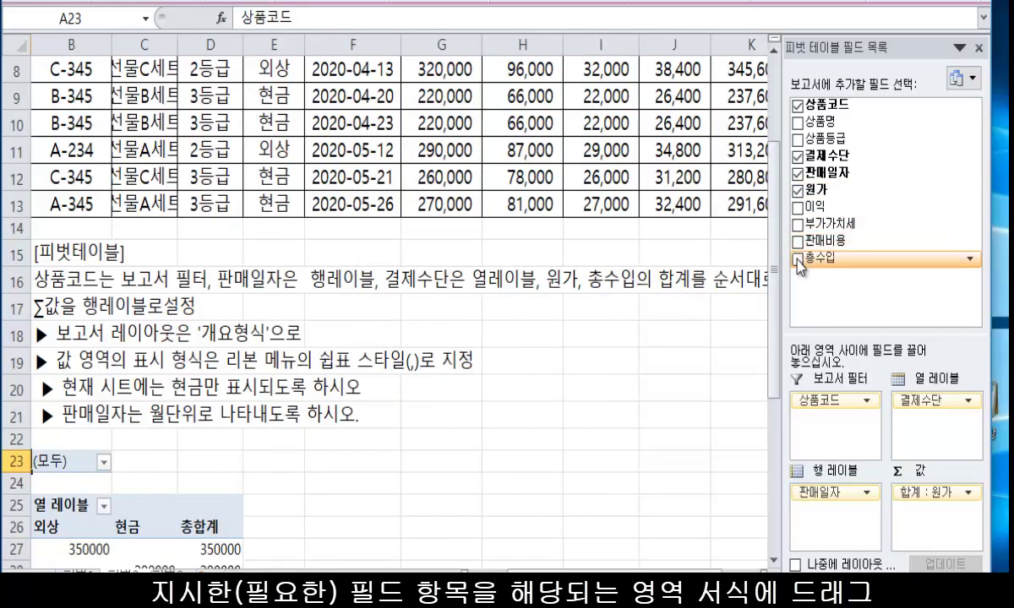
{"action": "left_click_drag", "start_coordinate": [799, 261], "coordinate": [911, 516]}
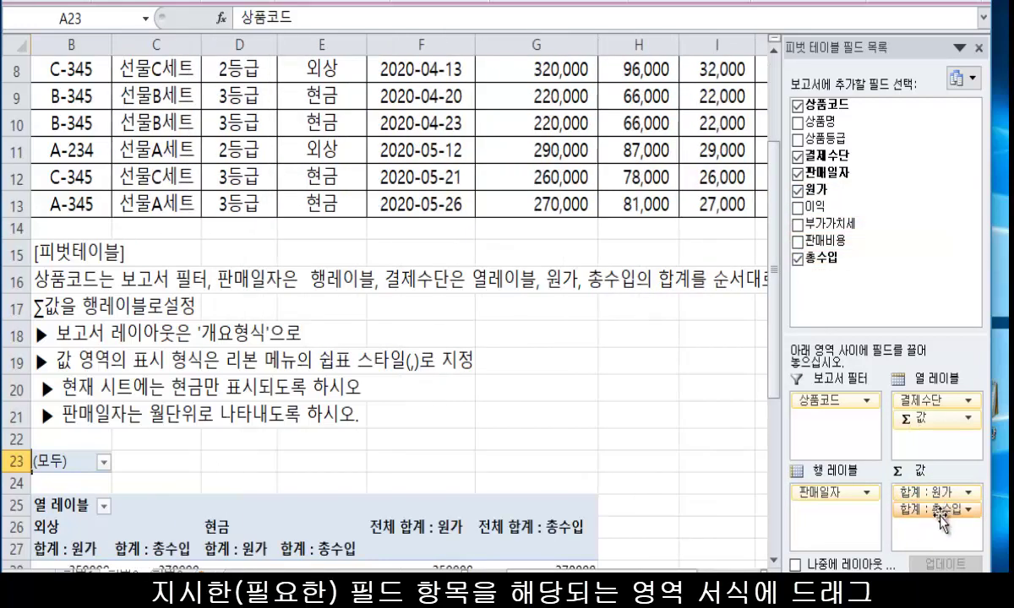
Examine the summed 원가 and 총수입 fields and the grand total columns of the report against the written instructions
{"action": "key", "text": "ctrl+2"}
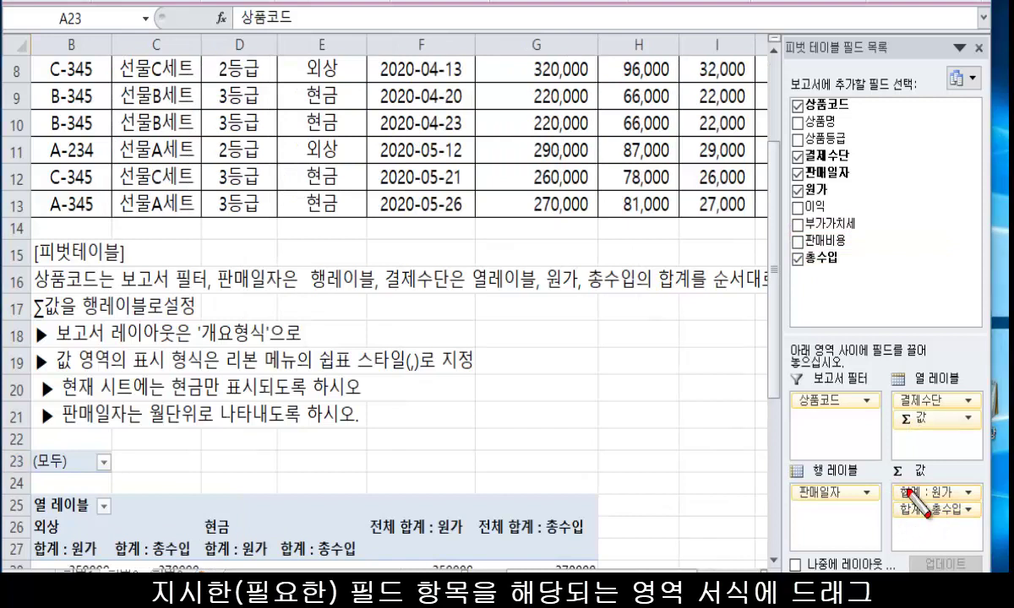
{"action": "left_click_drag", "start_coordinate": [890, 485], "coordinate": [925, 524]}
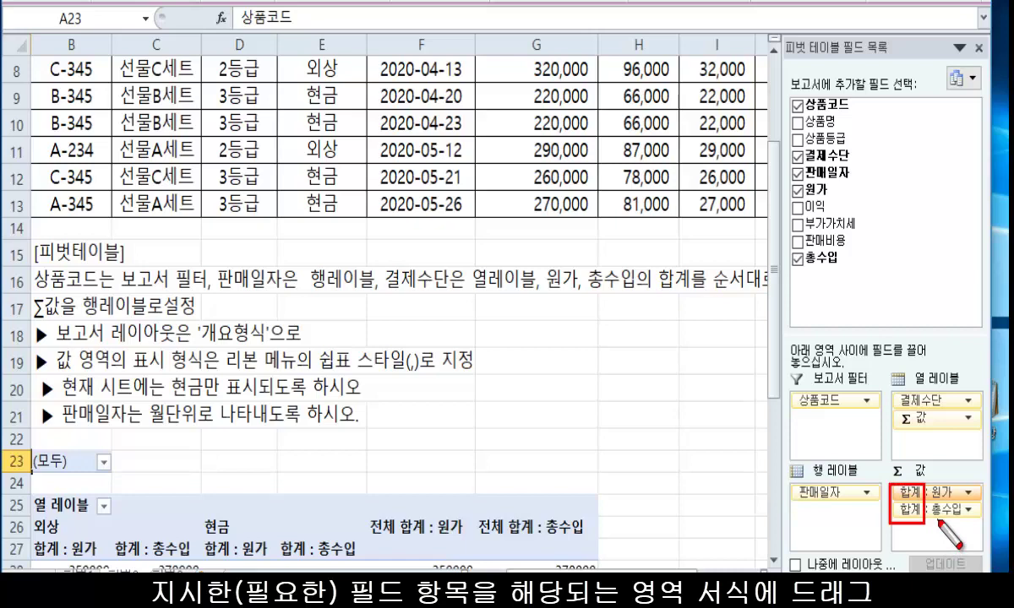
{"action": "key", "text": "Escape"}
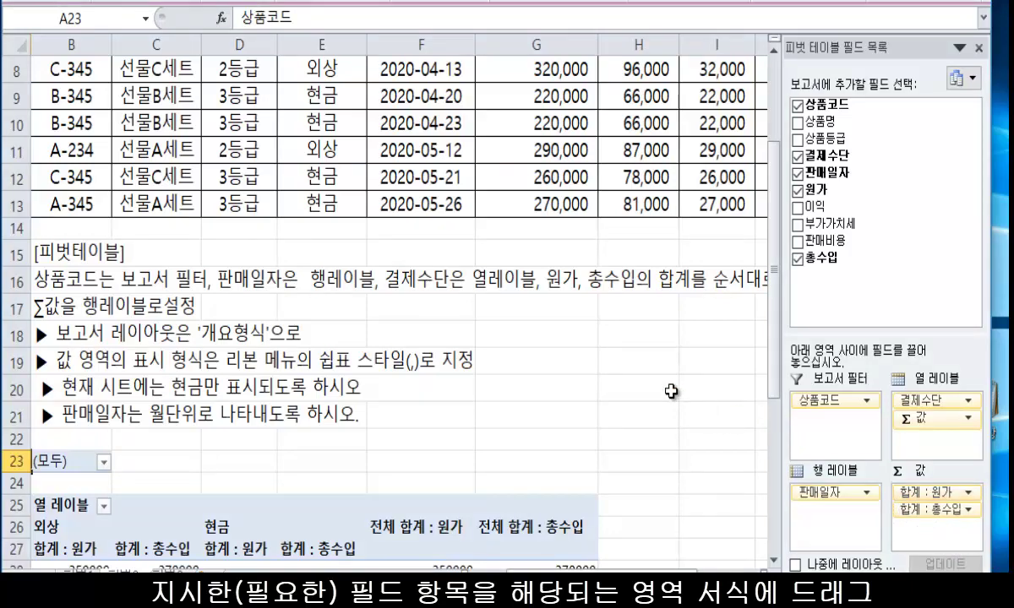
{"action": "scroll", "coordinate": [575, 521], "scroll_direction": "right", "scroll_amount": 2}
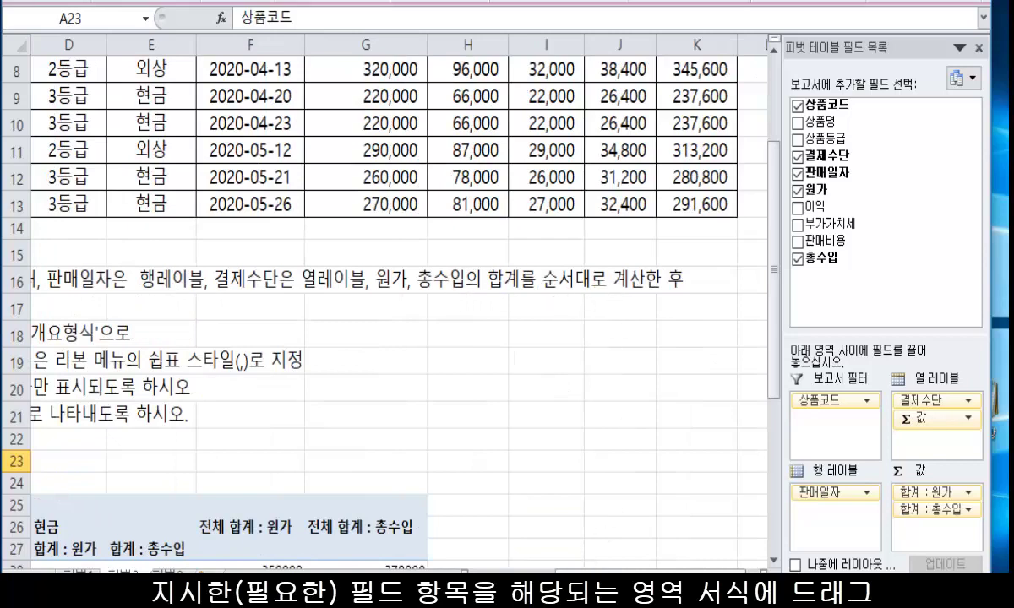
{"action": "scroll", "coordinate": [410, 506], "scroll_direction": "left", "scroll_amount": 3}
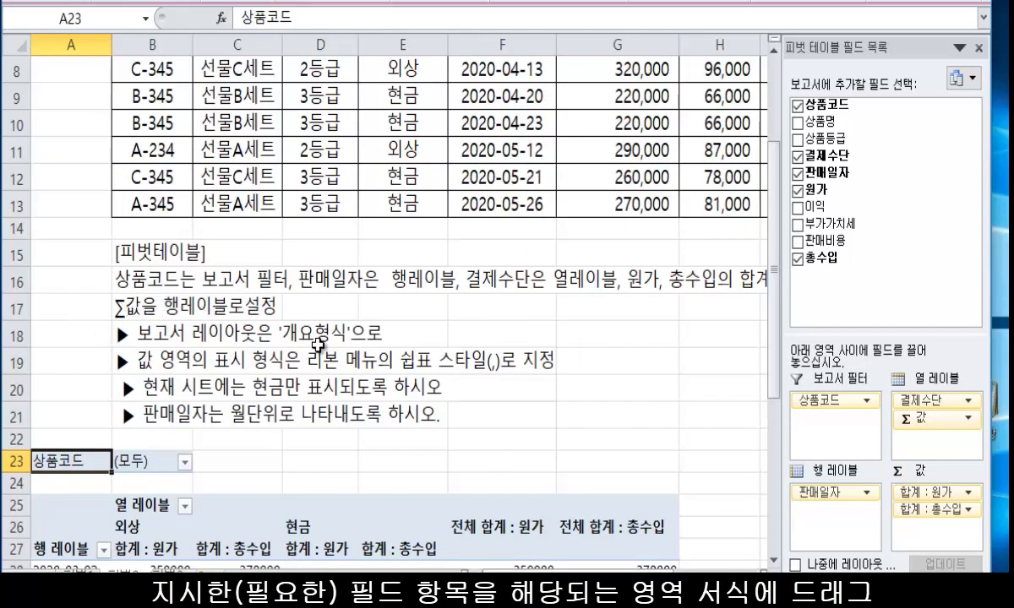
{"action": "left_click", "coordinate": [422, 387]}
{"action": "scroll", "coordinate": [397, 364], "scroll_direction": "down", "scroll_amount": 3}
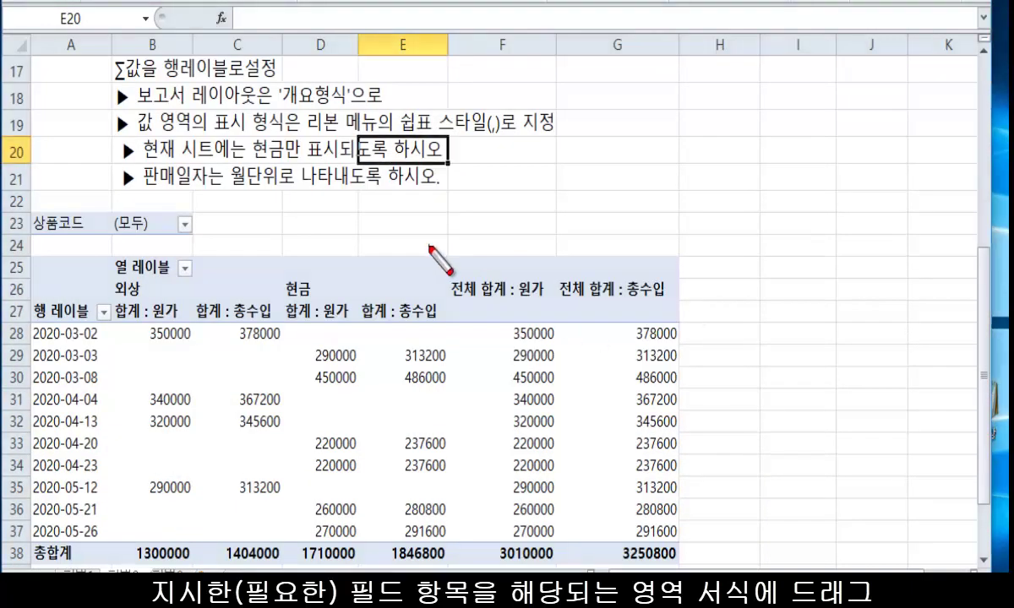
{"action": "mouse_move", "coordinate": [468, 263]}
{"action": "left_mouse_down"}
{"action": "mouse_move", "coordinate": [674, 532]}
{"action": "mouse_move", "coordinate": [680, 564]}
{"action": "left_mouse_up"}
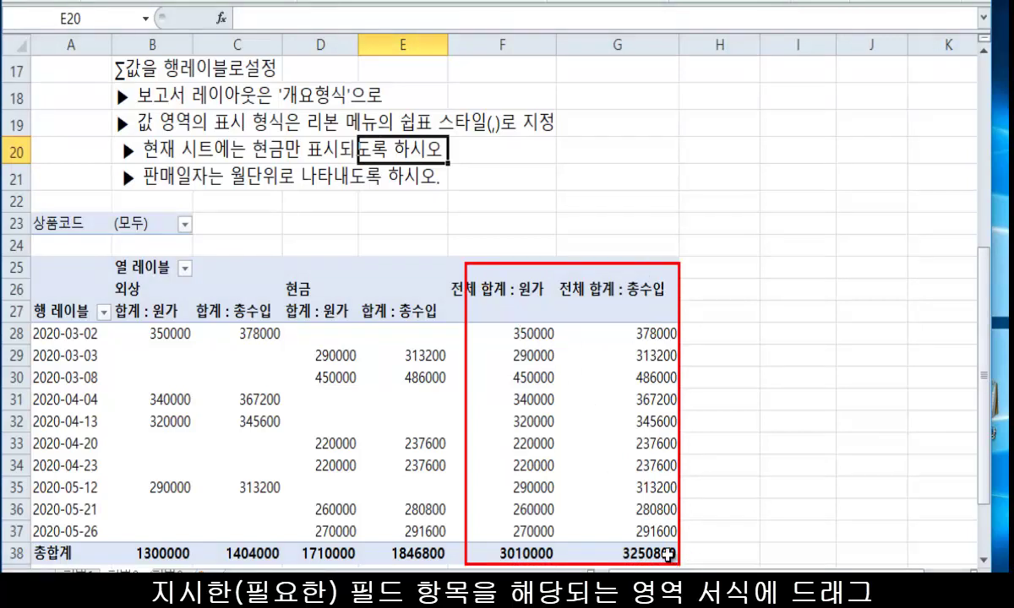
{"action": "left_click", "coordinate": [616, 443]}
{"action": "left_click_drag", "start_coordinate": [961, 423], "coordinate": [927, 536]}
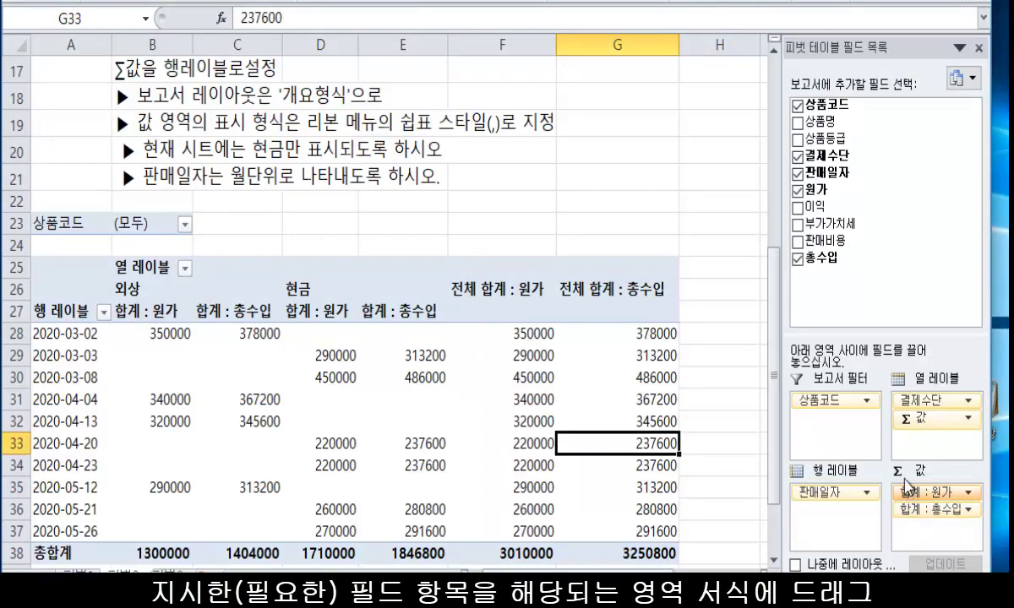
{"action": "key", "text": "Right"}
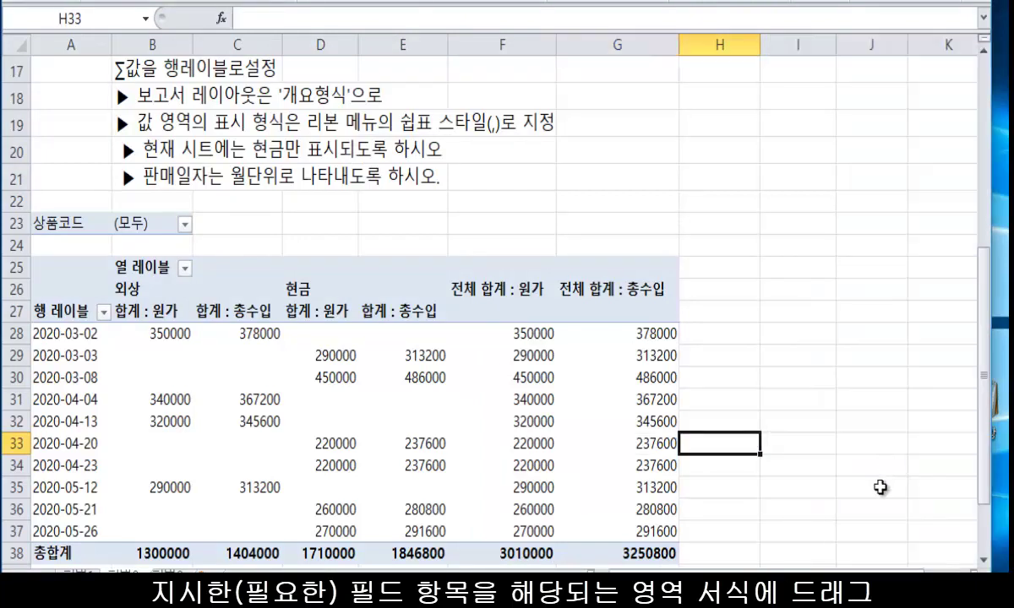
Move the Σ 값 field from the column labels to the row labels, below 판매일자
{"action": "left_click", "coordinate": [589, 466]}
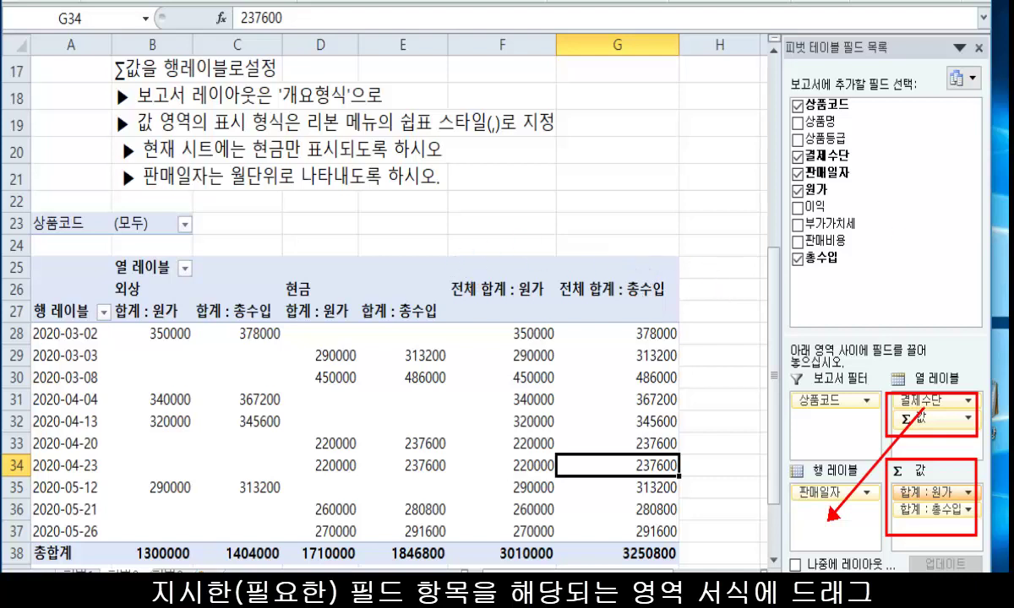
{"action": "left_click_drag", "start_coordinate": [488, 273], "coordinate": [698, 591]}
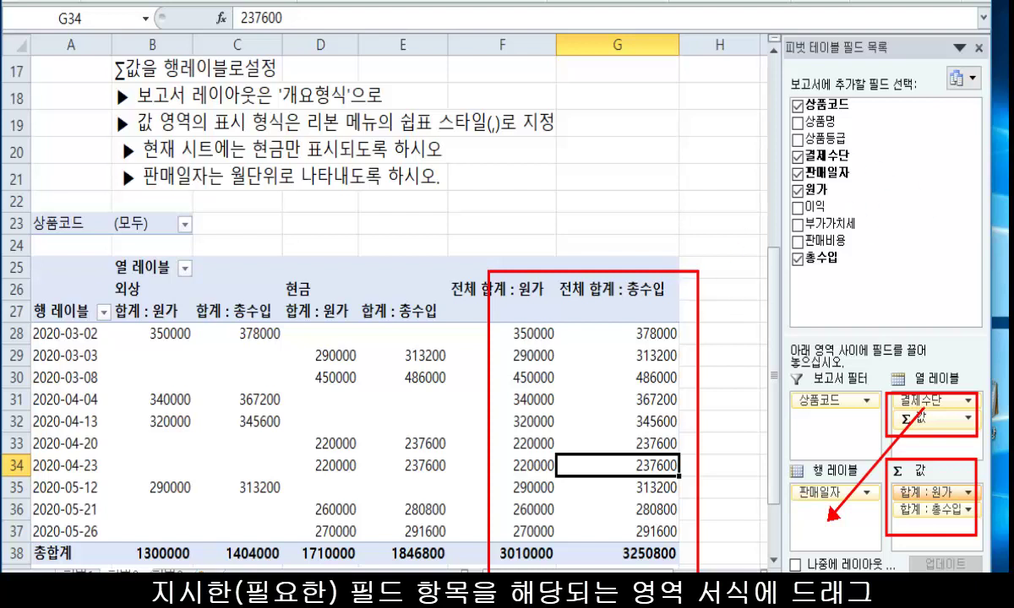
{"action": "left_click_drag", "start_coordinate": [512, 314], "coordinate": [72, 456]}
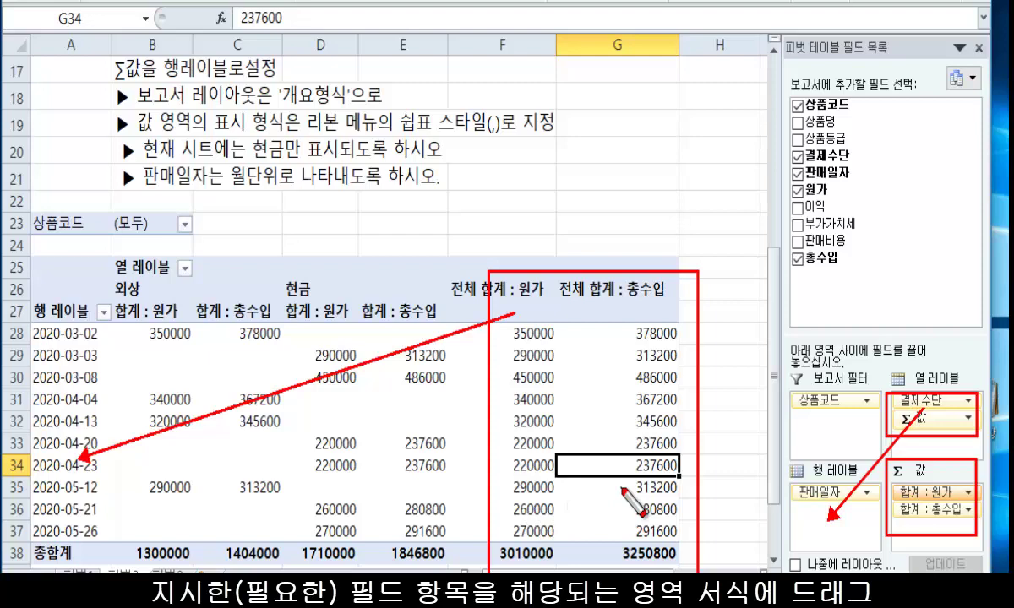
{"action": "key", "text": "Escape"}
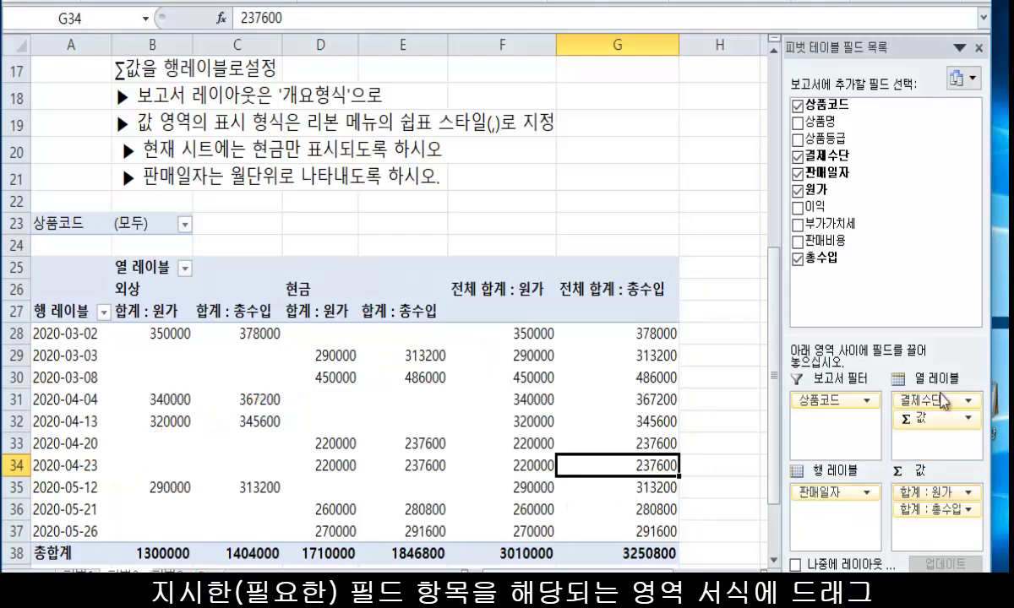
{"action": "left_click_drag", "start_coordinate": [928, 420], "coordinate": [807, 507]}
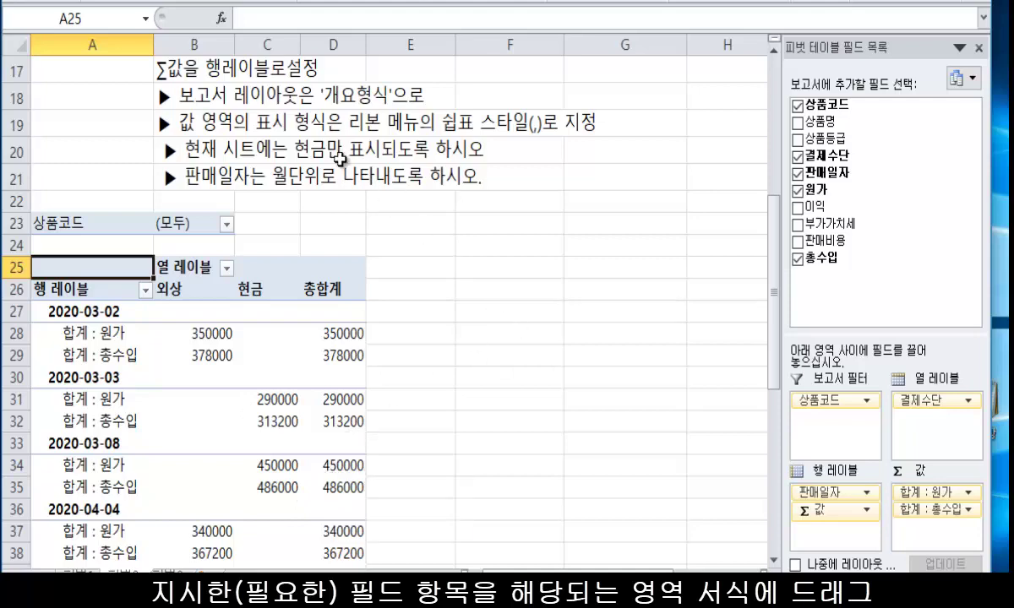
Set the pivot table's report layout to outline form (개요 형식으로 표시)
{"action": "left_click", "coordinate": [207, 99]}
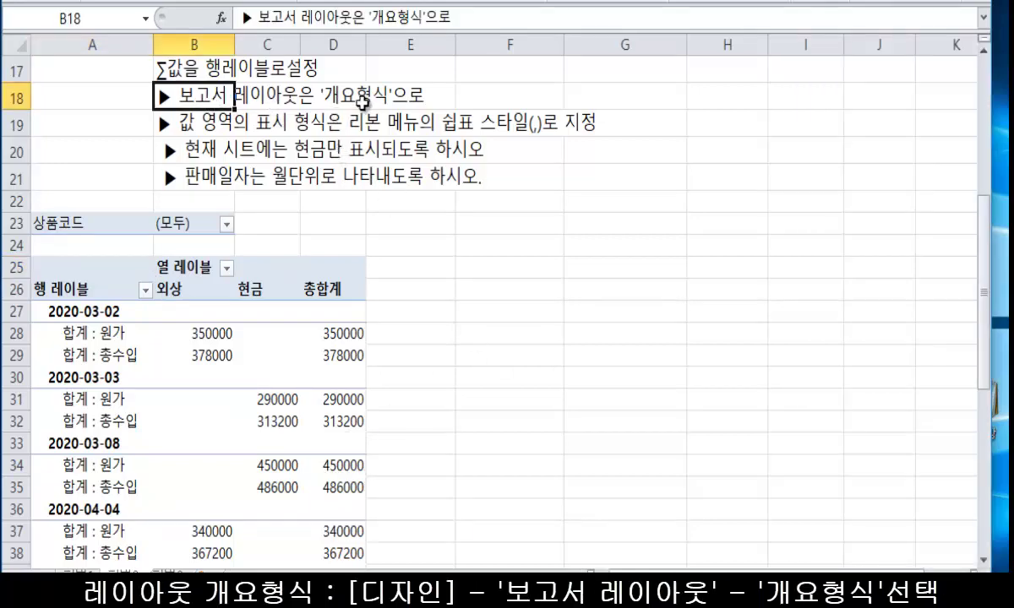
{"action": "left_click", "coordinate": [268, 356]}
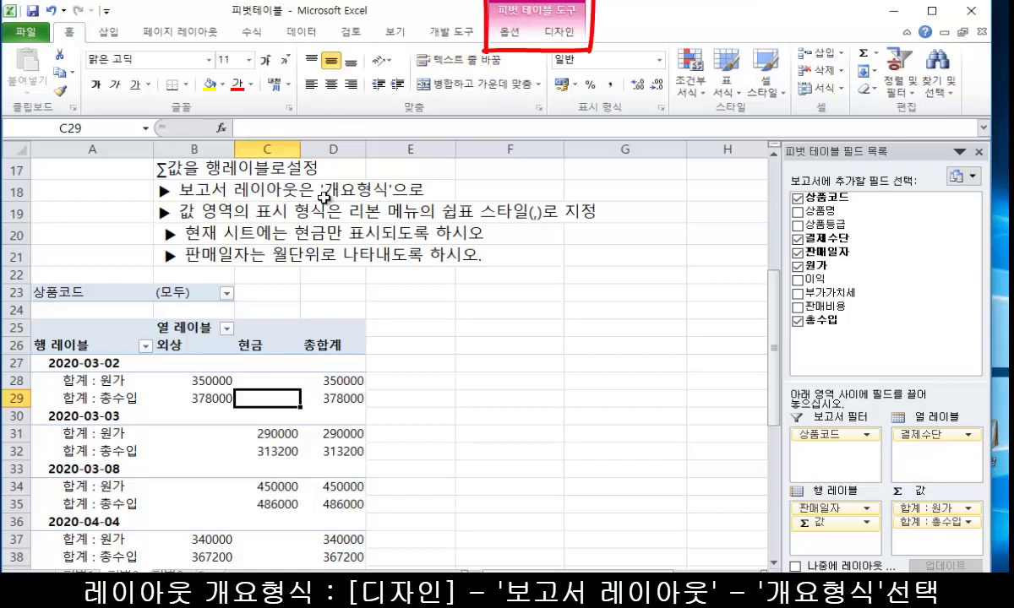
{"action": "left_click", "coordinate": [561, 34]}
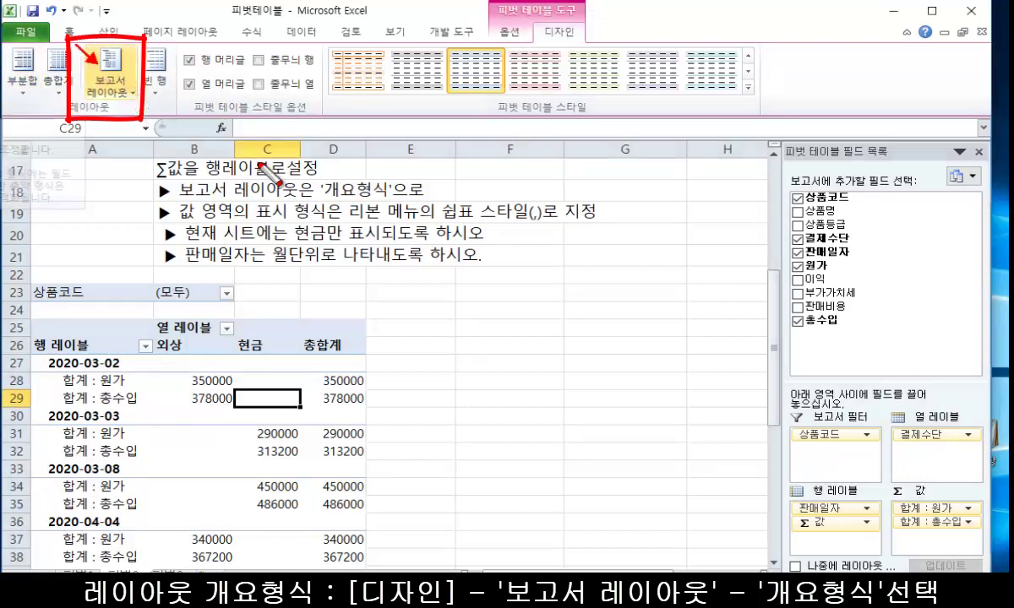
{"action": "left_click", "coordinate": [125, 94]}
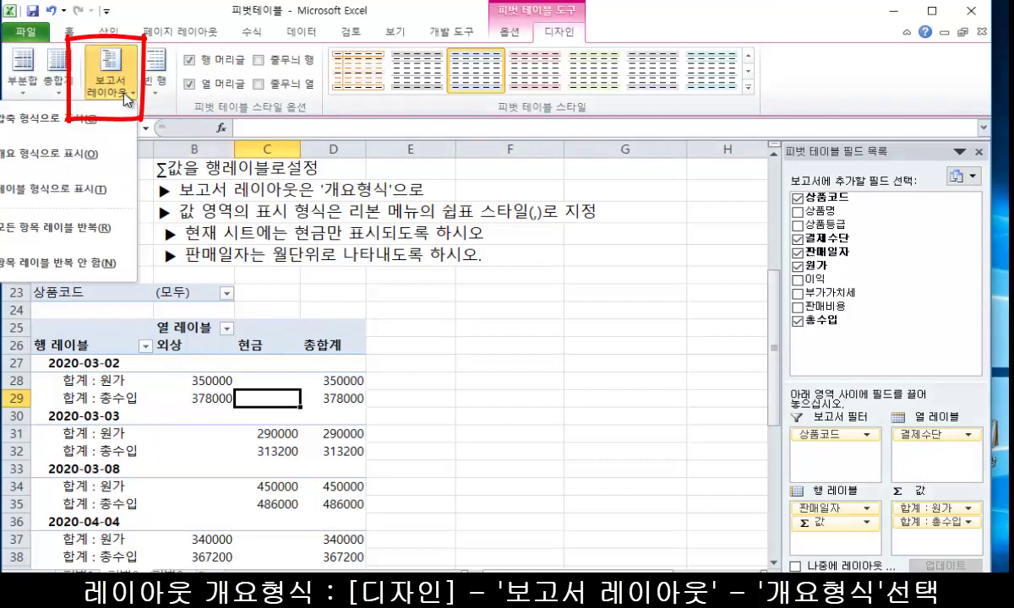
{"action": "left_click", "coordinate": [77, 156]}
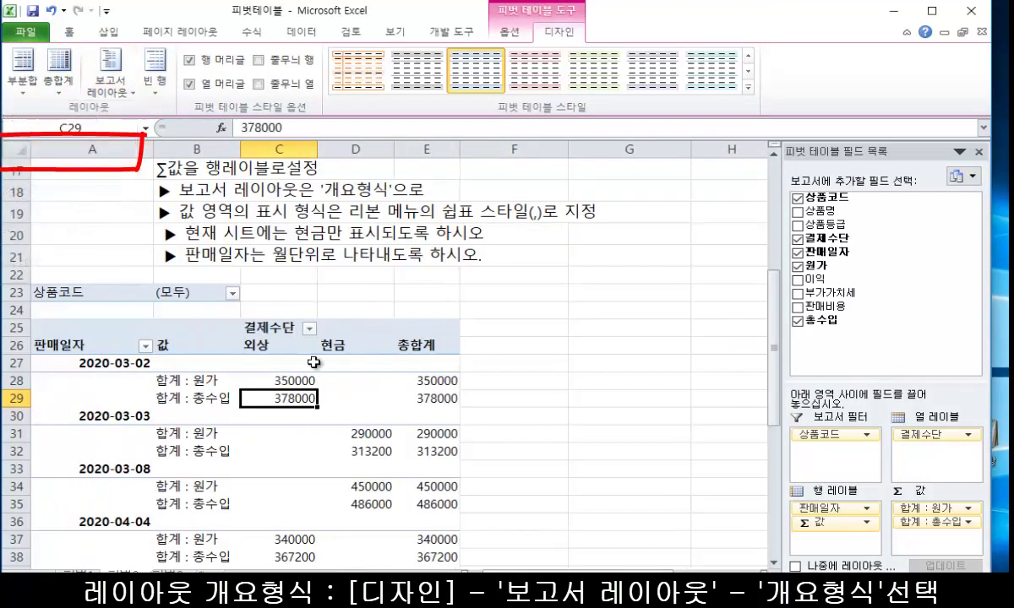
{"action": "left_click", "coordinate": [353, 382]}
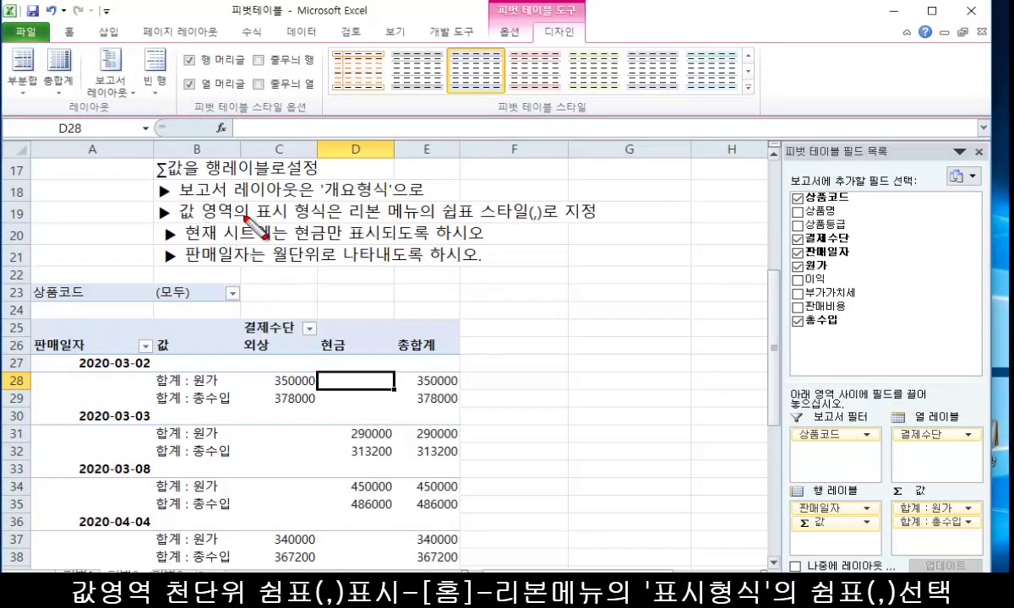
Apply the comma number style to the pivot table's whole value area, C27:E58, including the grand totals
{"action": "mouse_move", "coordinate": [246, 216]}
{"action": "left_mouse_down"}
{"action": "mouse_move", "coordinate": [562, 210]}
{"action": "mouse_move", "coordinate": [612, 226]}
{"action": "left_mouse_up"}
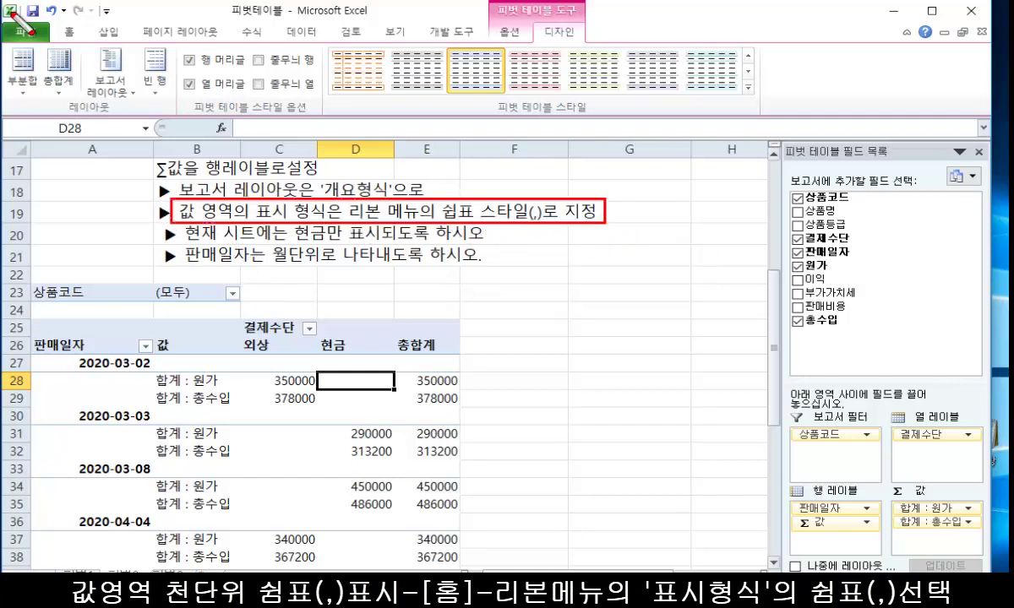
{"action": "mouse_move", "coordinate": [9, 48]}
{"action": "left_mouse_down"}
{"action": "mouse_move", "coordinate": [566, 104]}
{"action": "mouse_move", "coordinate": [790, 110]}
{"action": "left_mouse_up"}
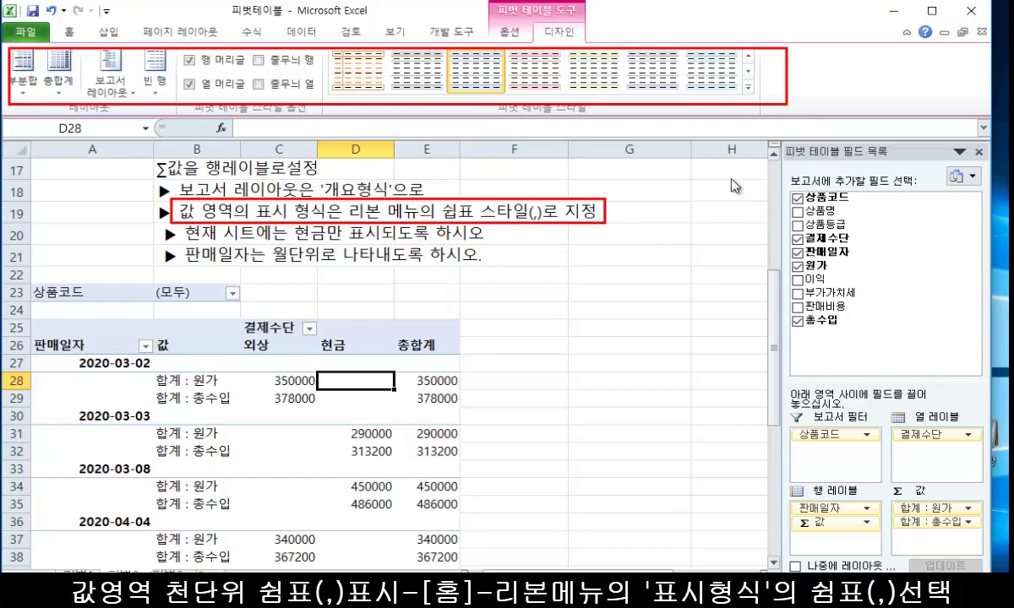
{"action": "key", "text": "Escape"}
{"action": "left_click", "coordinate": [414, 435]}
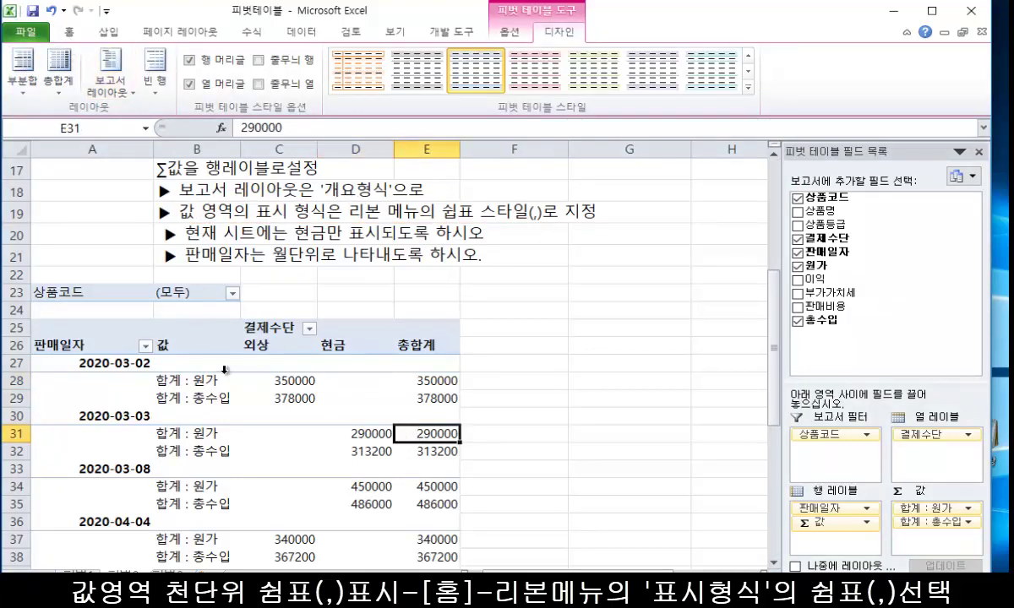
{"action": "left_click", "coordinate": [267, 364]}
{"action": "scroll", "coordinate": [375, 486], "scroll_direction": "down", "scroll_amount": 10}
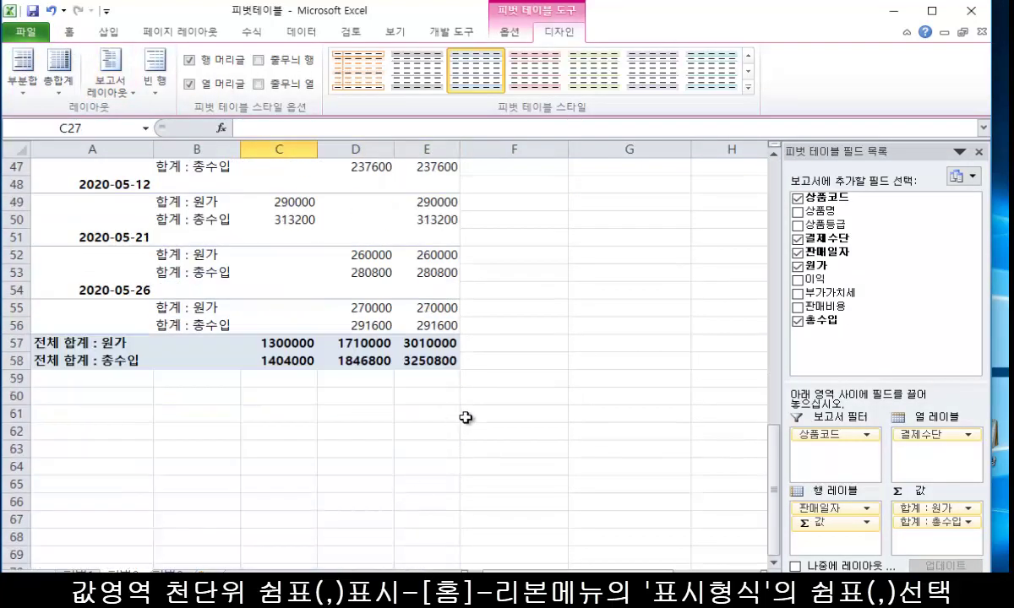
{"action": "left_click", "coordinate": [445, 365], "text": "shift"}
{"action": "scroll", "coordinate": [577, 355], "scroll_direction": "up", "scroll_amount": 10}
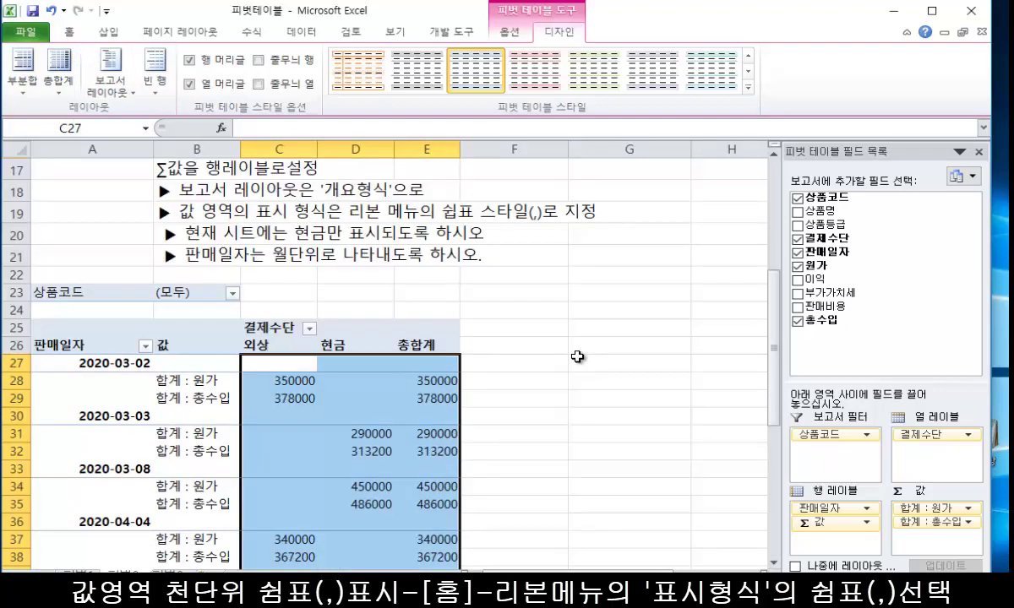
{"action": "left_click", "coordinate": [69, 33]}
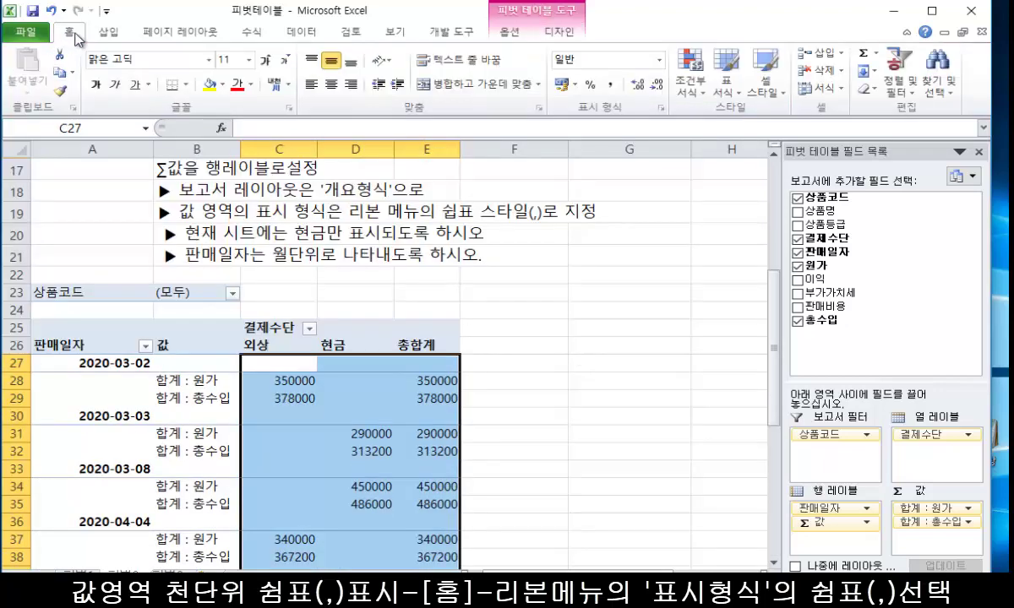
{"action": "left_click", "coordinate": [610, 85]}
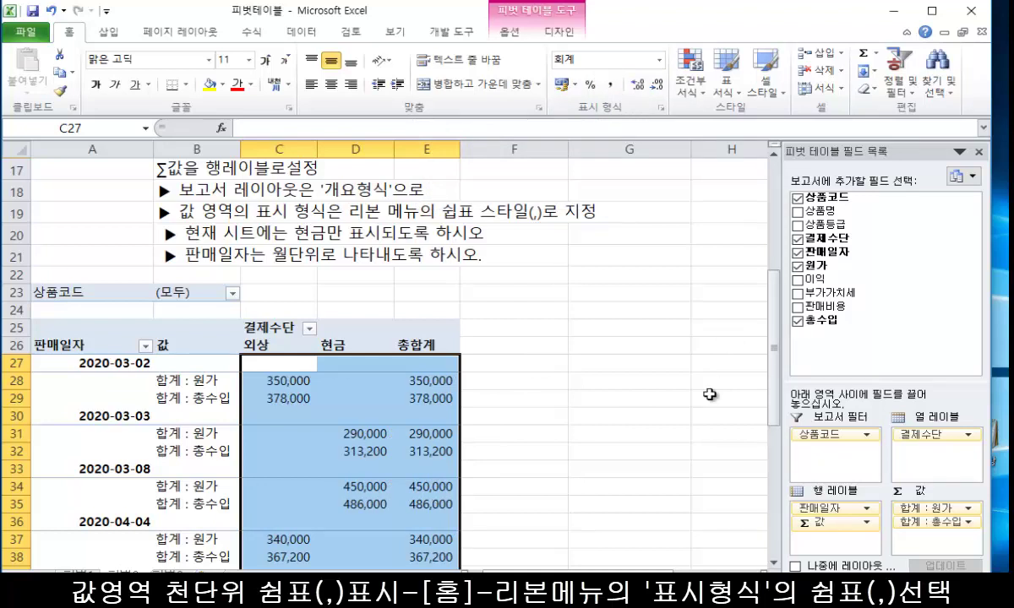
Filter the 결제수단 column field to show only 현금, excluding 외상
{"action": "left_click", "coordinate": [217, 231]}
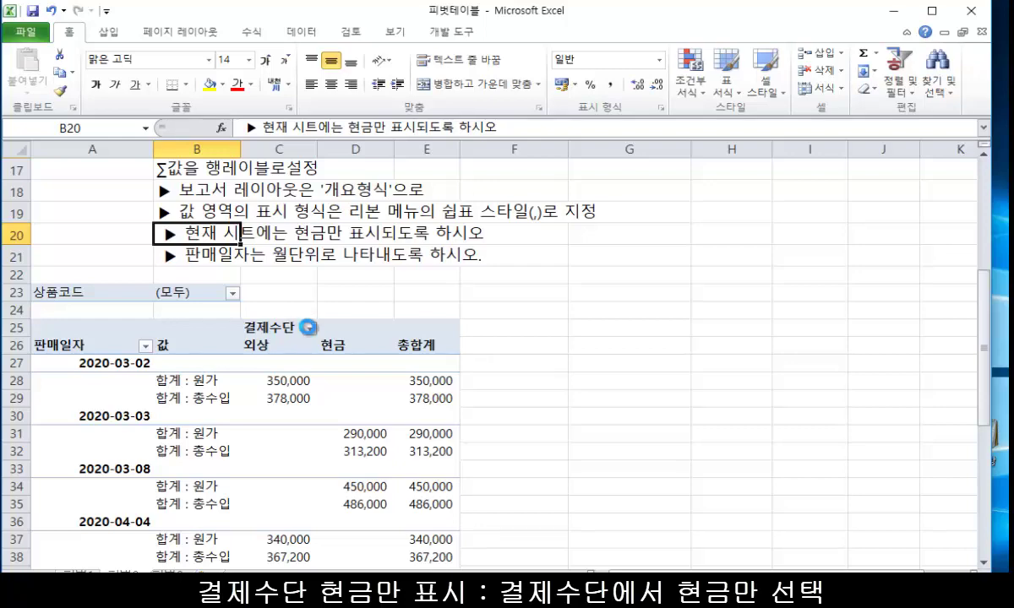
{"action": "left_click", "coordinate": [310, 329]}
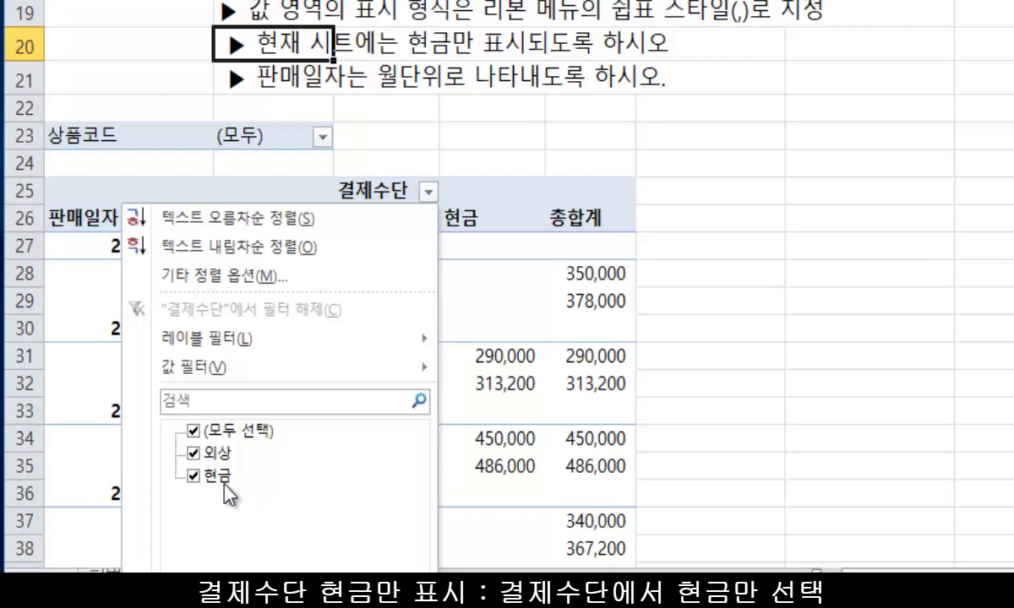
{"action": "left_click", "coordinate": [194, 454]}
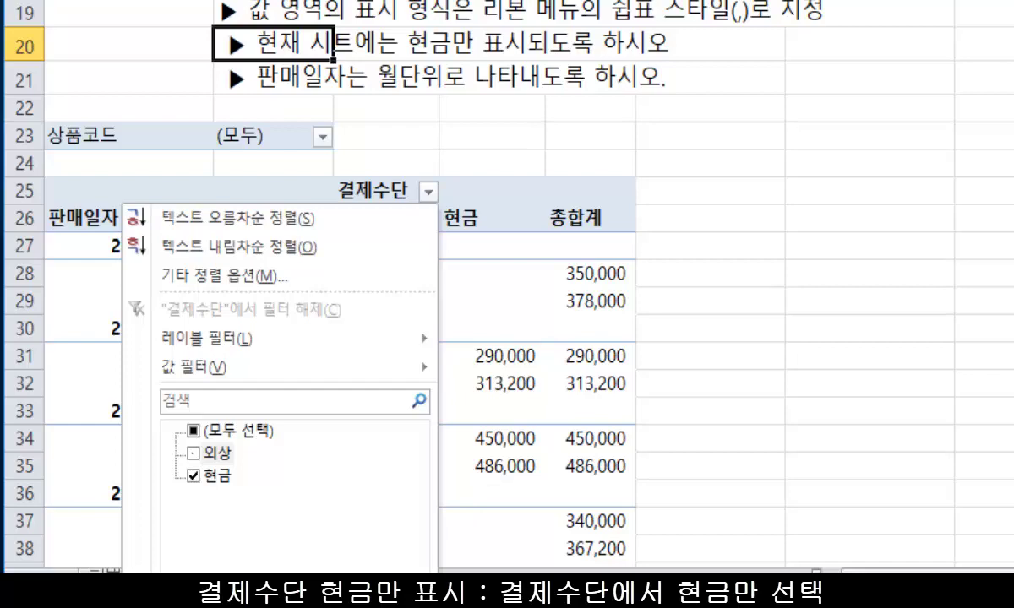
{"action": "key", "text": "Return"}
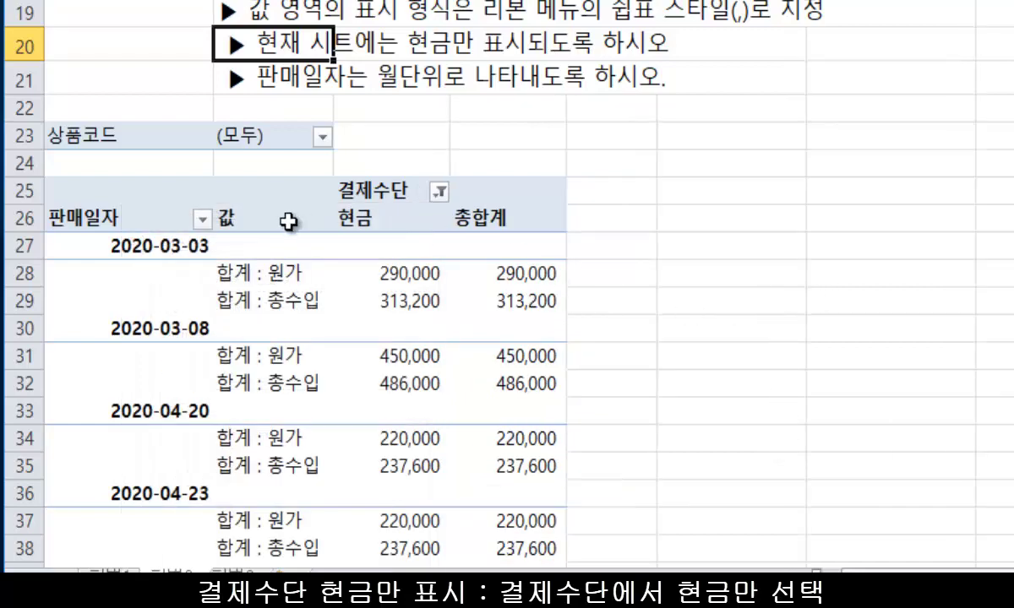
{"action": "key", "text": "ctrl+2"}
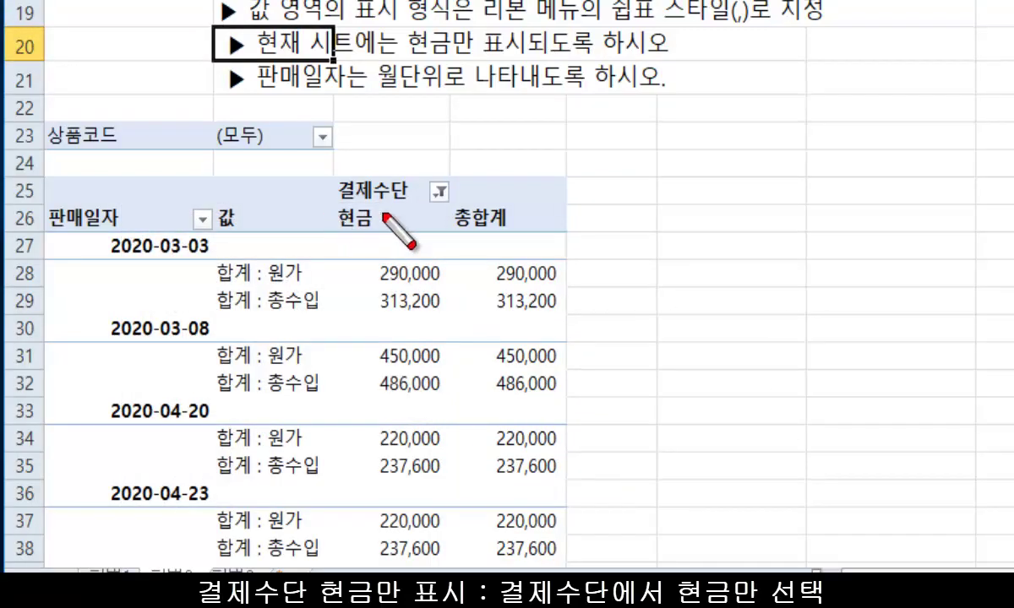
{"action": "left_click_drag", "start_coordinate": [324, 208], "coordinate": [424, 244]}
{"action": "key", "text": "Escape"}
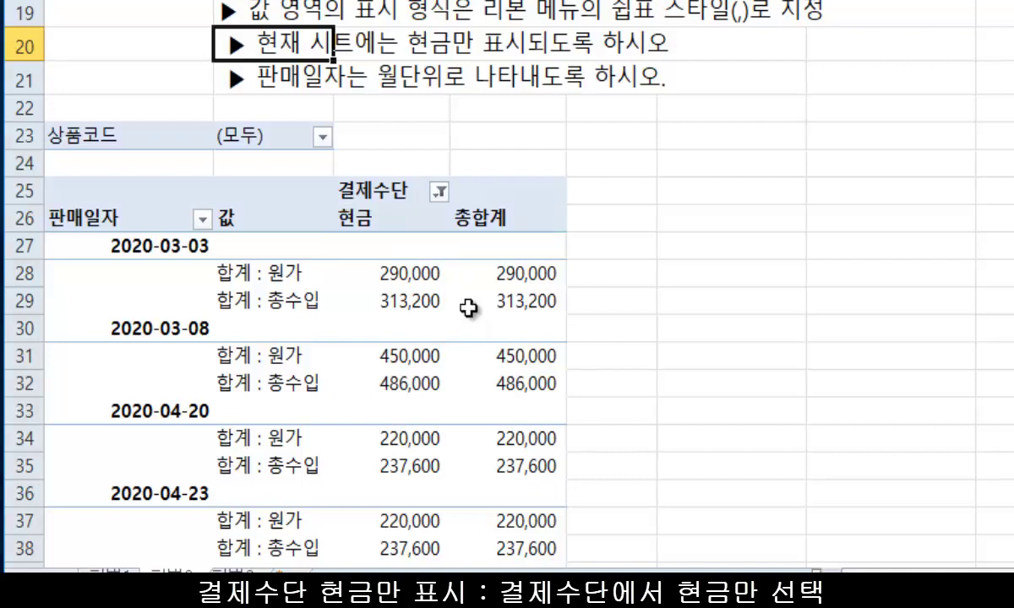
Group the 판매일자 row field by month (월), keeping the automatic start and end dates
{"action": "left_click", "coordinate": [309, 82]}
{"action": "left_click", "coordinate": [647, 300]}
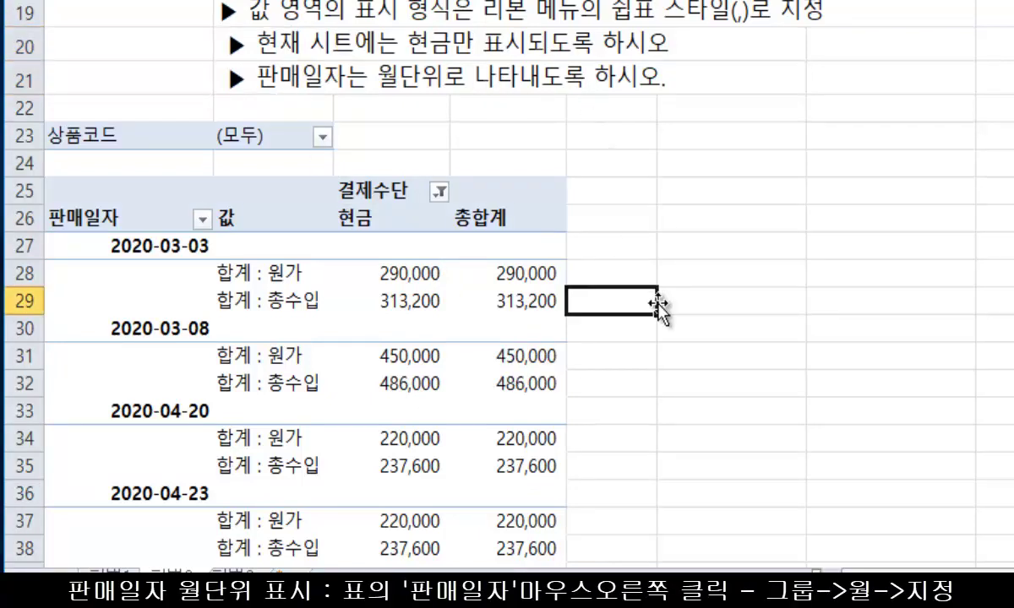
{"action": "scroll", "coordinate": [622, 291], "scroll_direction": "down", "scroll_amount": 1}
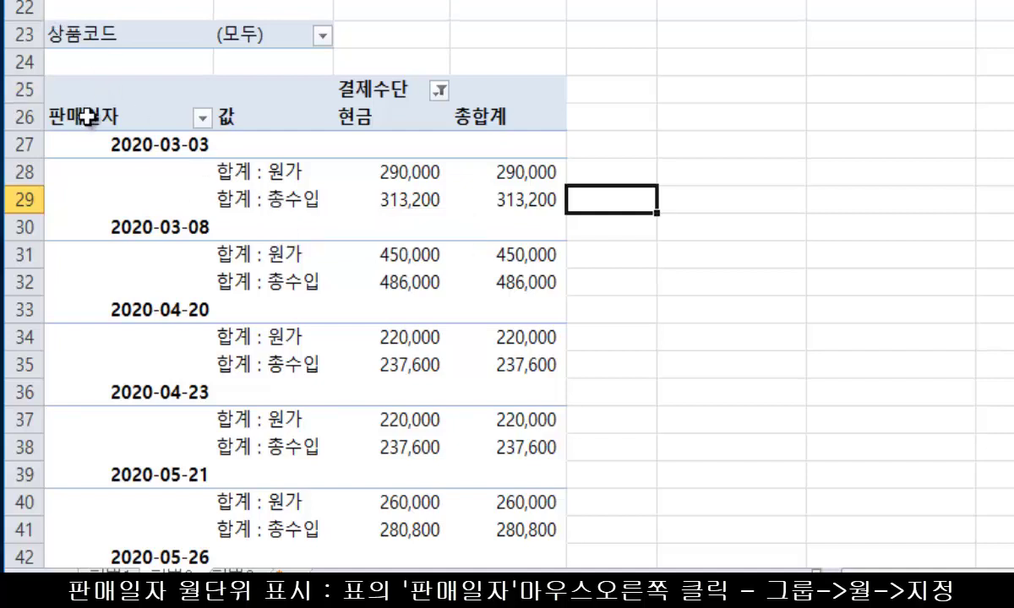
{"action": "left_click", "coordinate": [125, 126]}
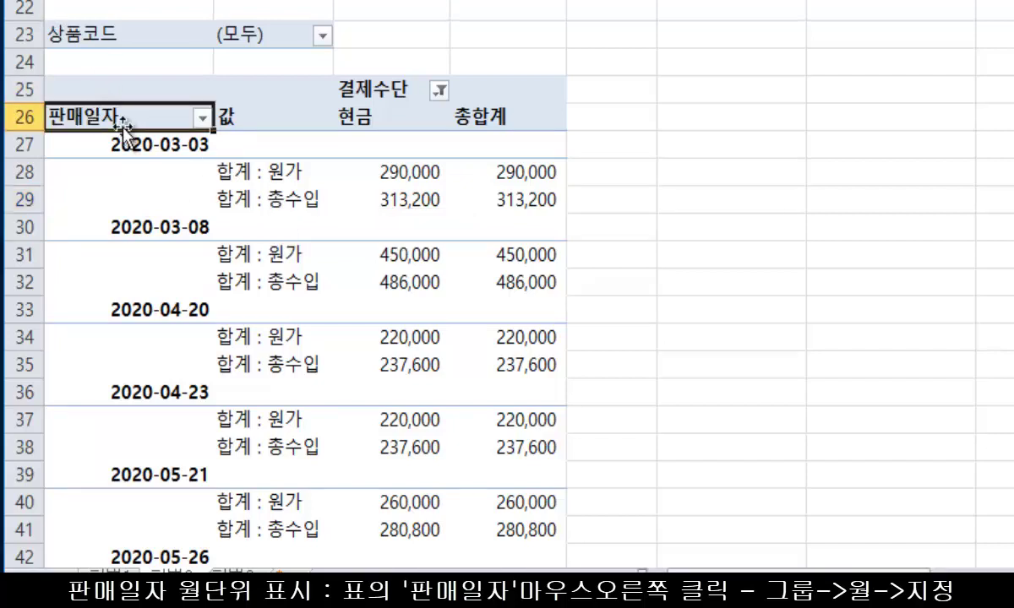
{"action": "right_click", "coordinate": [132, 114]}
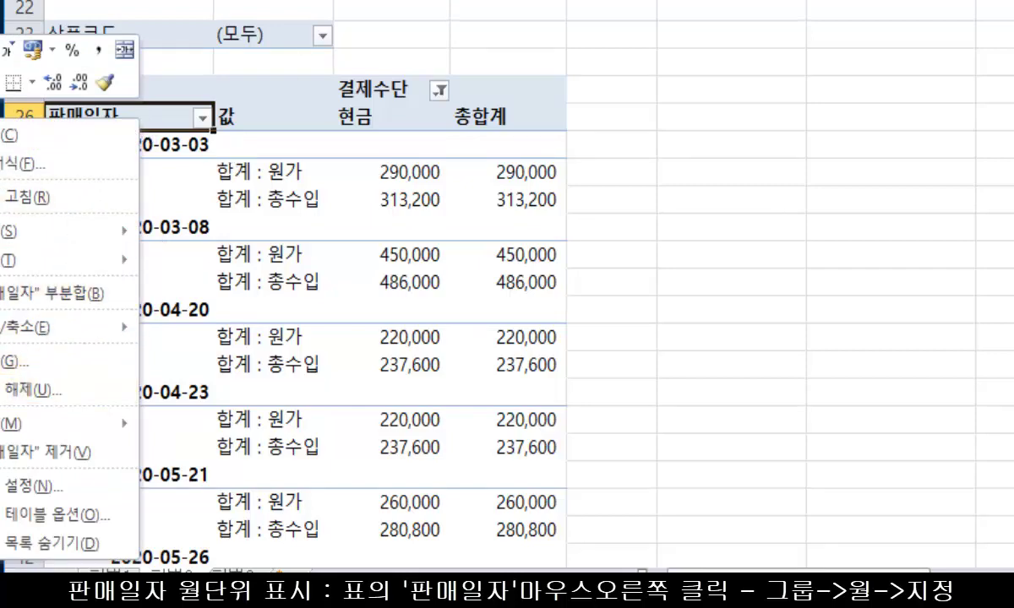
{"action": "left_click", "coordinate": [24, 365]}
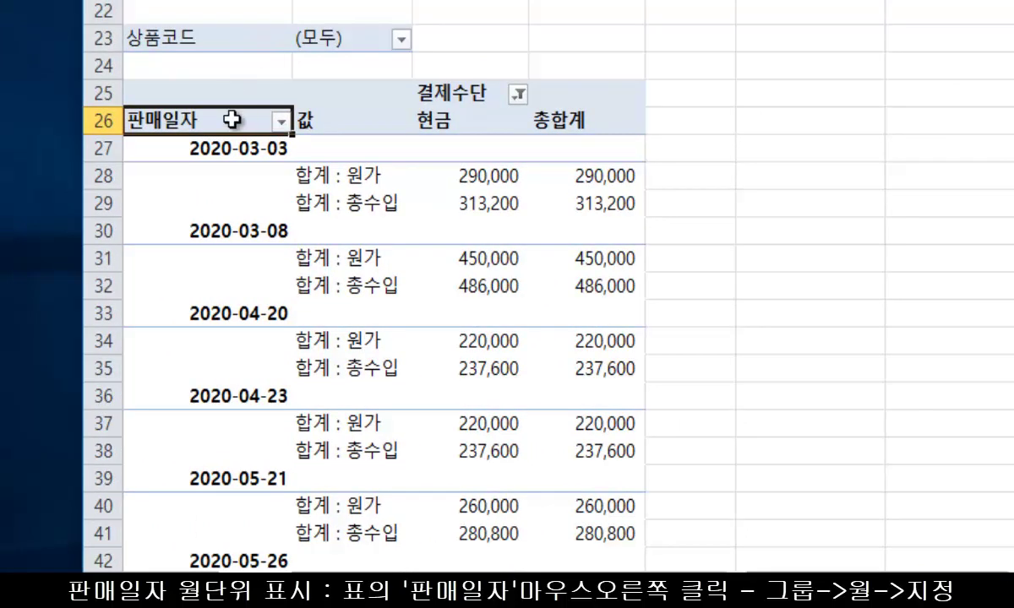
{"action": "right_click", "coordinate": [323, 124]}
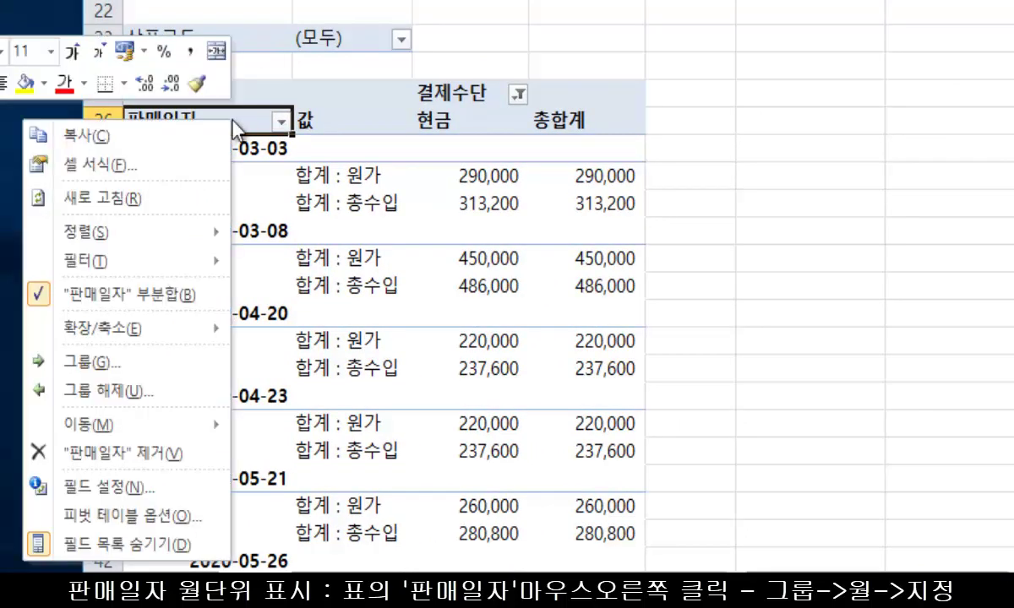
{"action": "left_click", "coordinate": [106, 365]}
{"action": "left_click_drag", "start_coordinate": [86, 193], "coordinate": [290, 125]}
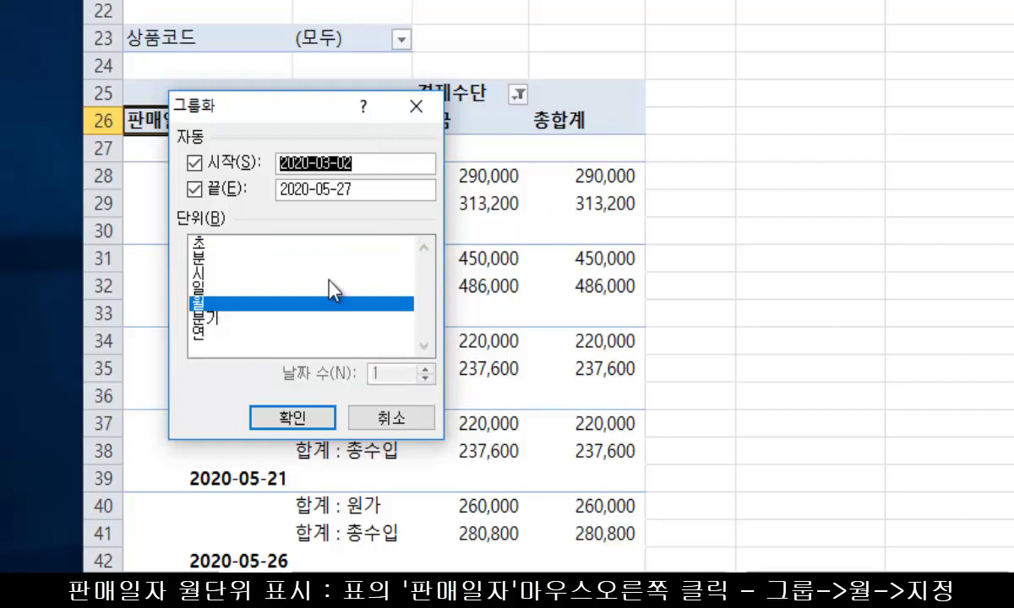
{"action": "mouse_move", "coordinate": [269, 142]}
{"action": "left_mouse_down"}
{"action": "mouse_move", "coordinate": [446, 222]}
{"action": "mouse_move", "coordinate": [396, 219]}
{"action": "left_mouse_up"}
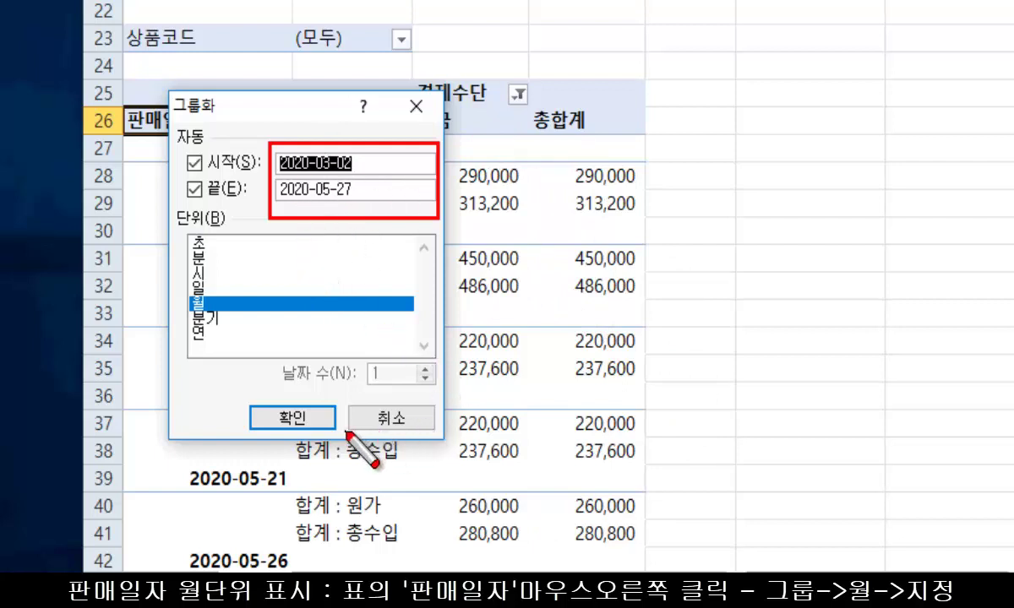
{"action": "key", "text": "Escape"}
{"action": "left_click", "coordinate": [295, 420]}
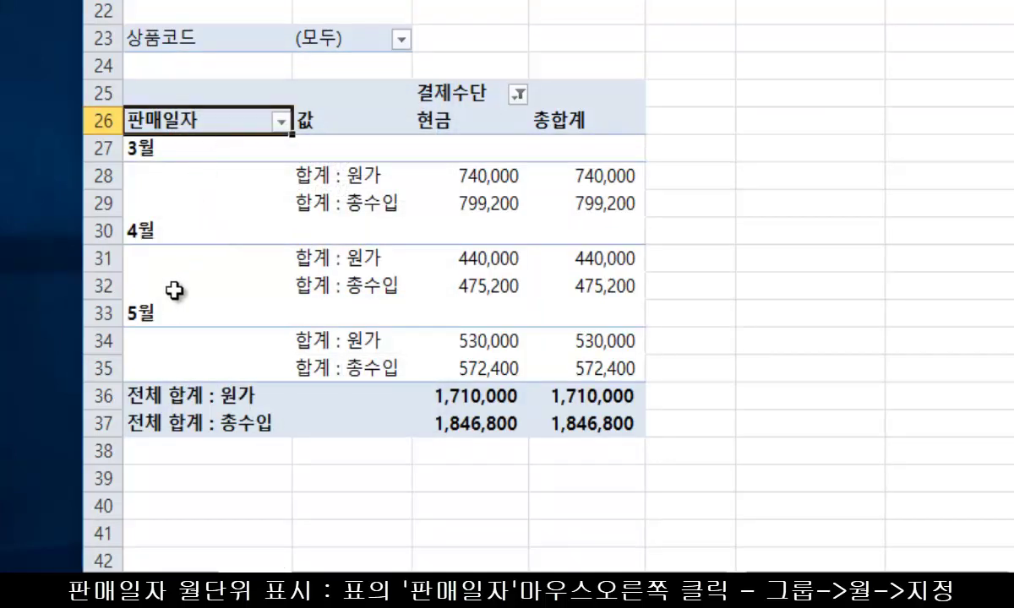
{"action": "left_click", "coordinate": [170, 346]}
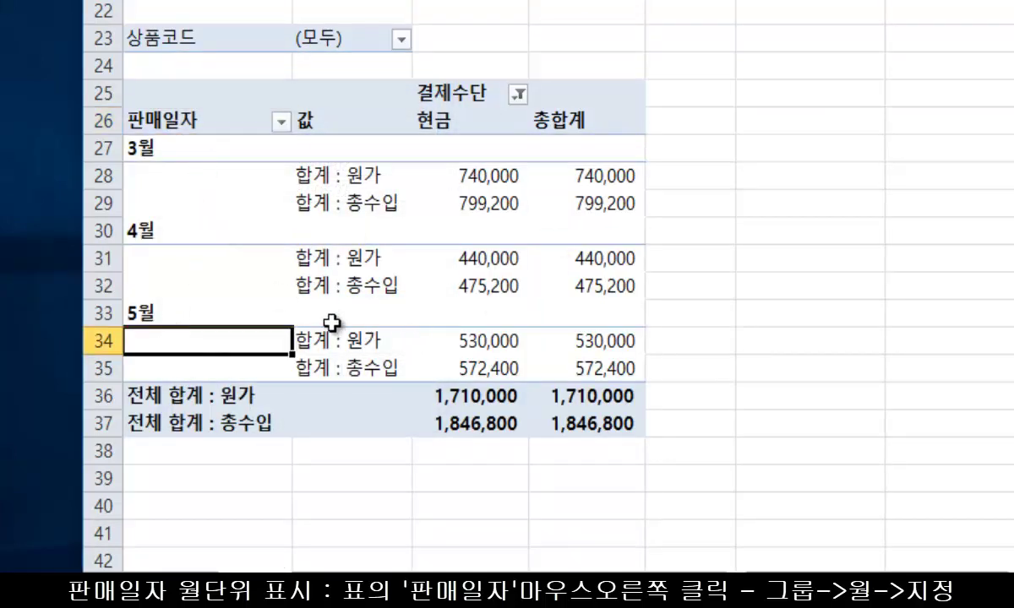